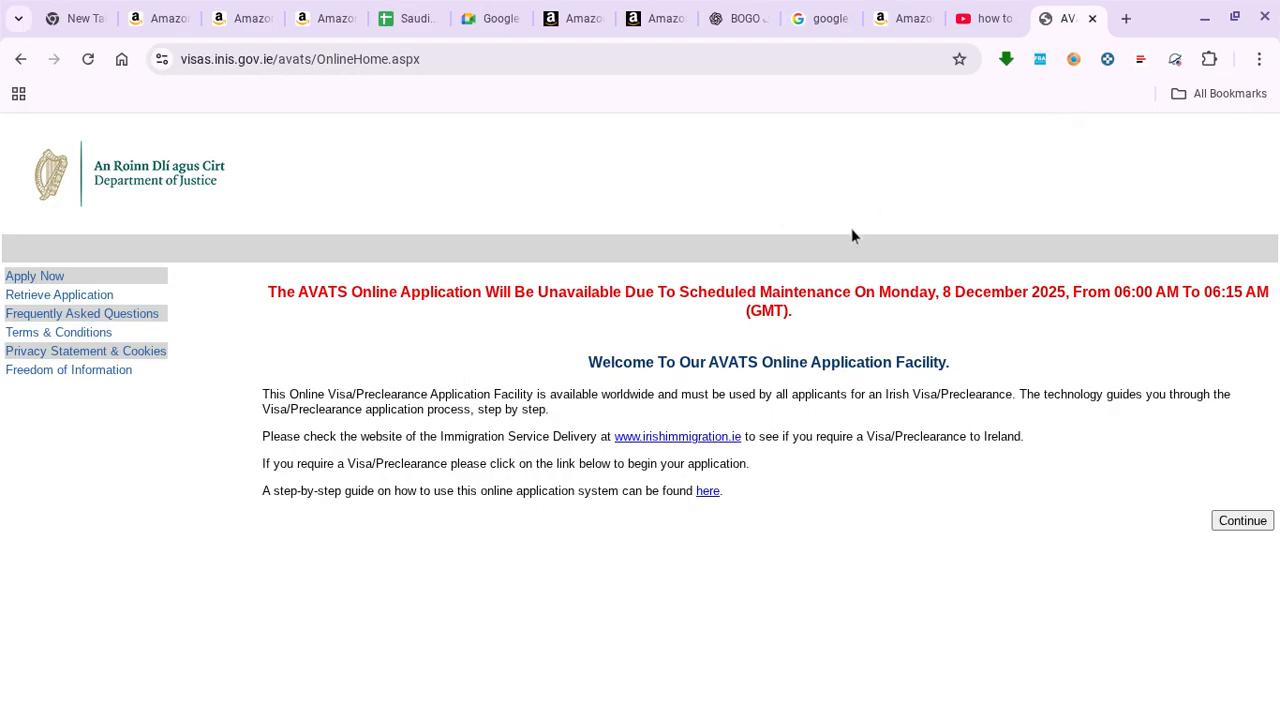
Search the web for "ireland visa form" in a new browser tab and open the AVATS result
{"action": "left_click", "coordinate": [1125, 18]}
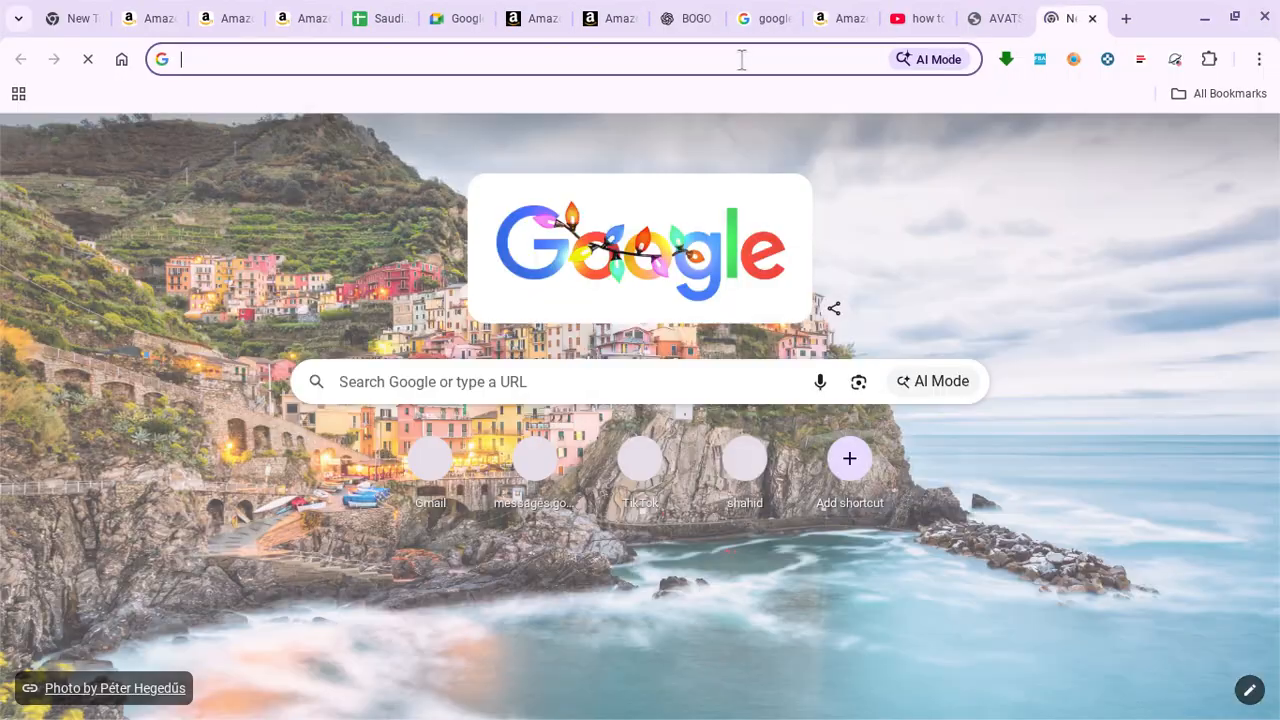
{"action": "left_click", "coordinate": [742, 59]}
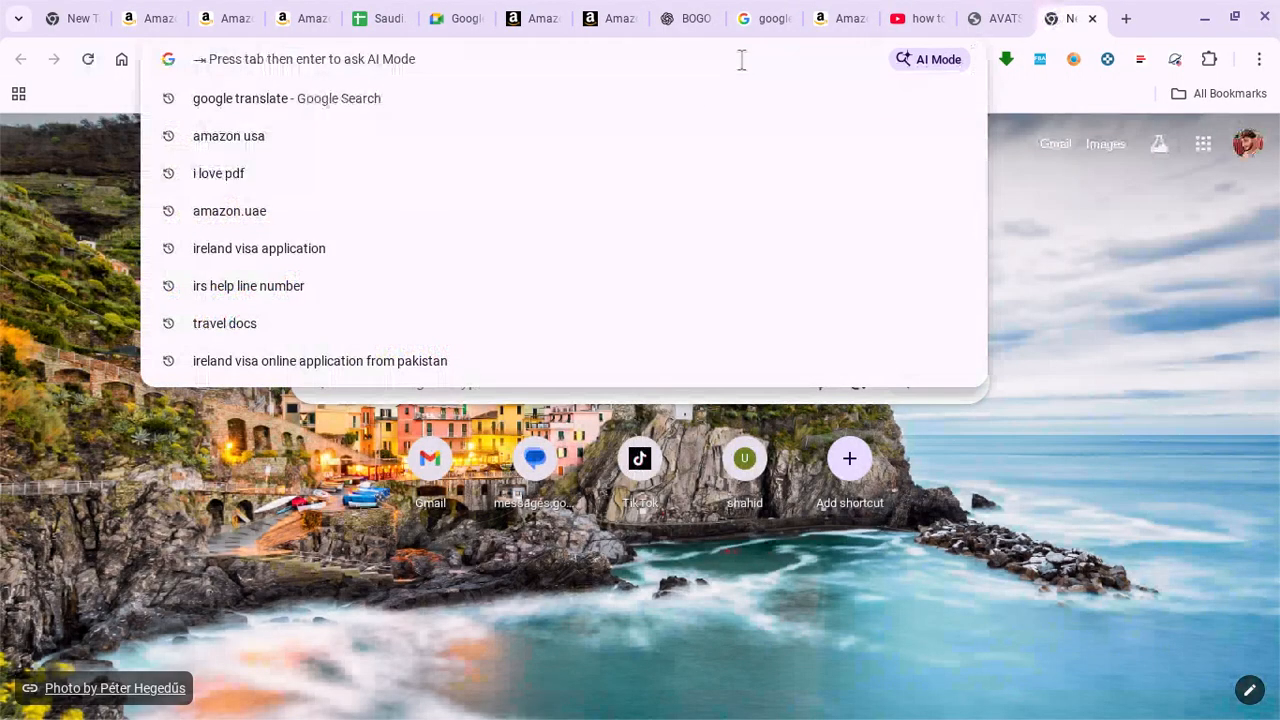
{"action": "type", "text": "irel"}
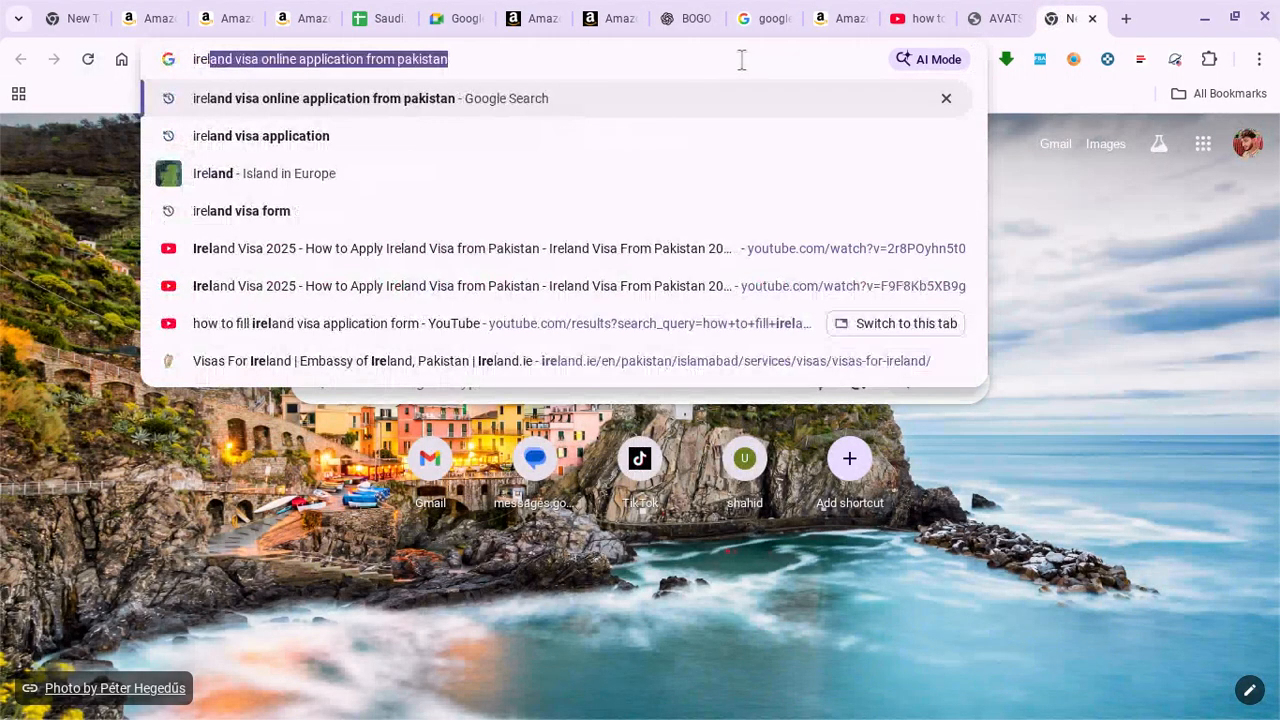
{"action": "type", "text": "and visa "}
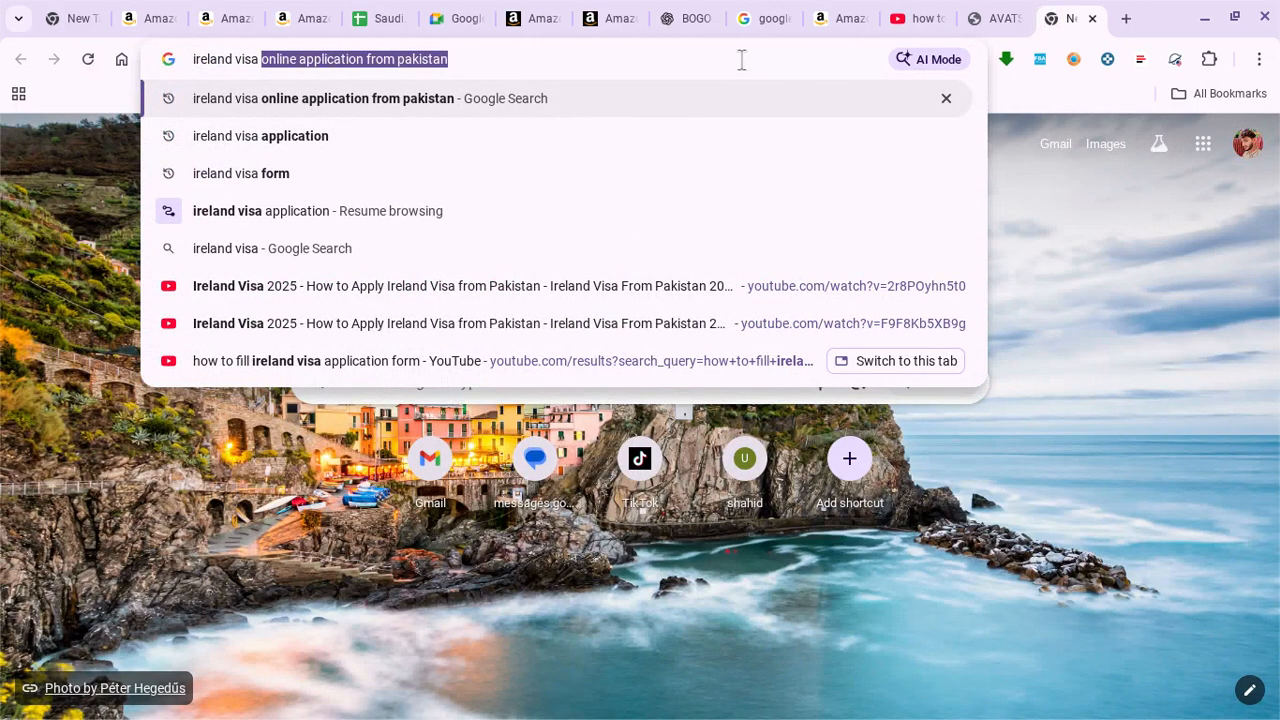
{"action": "type", "text": "form"}
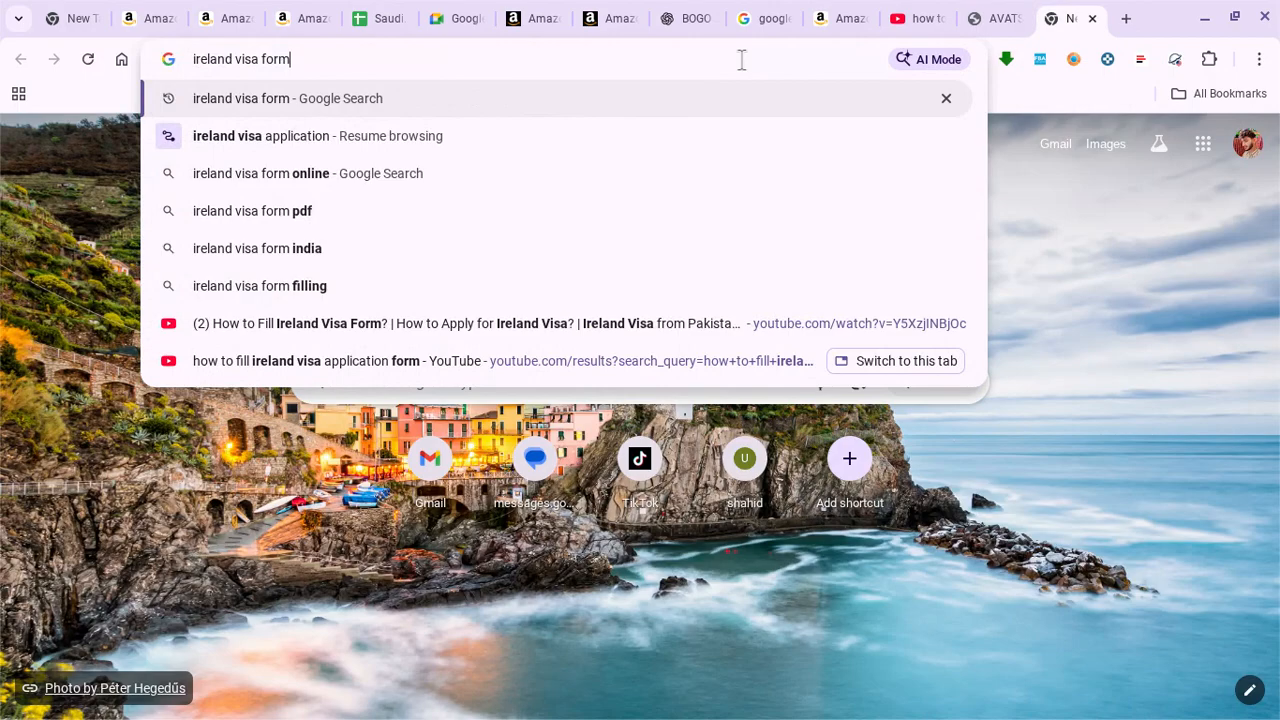
{"action": "key", "text": "Return"}
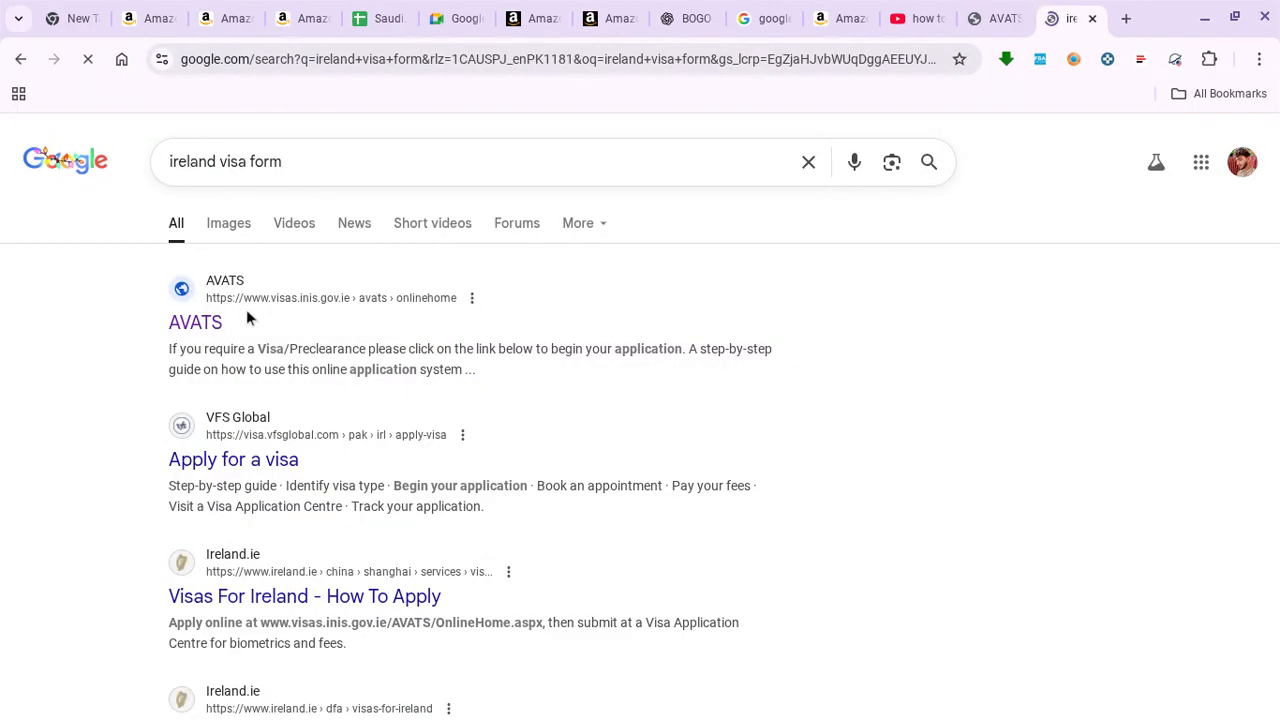
{"action": "left_click", "coordinate": [198, 325]}
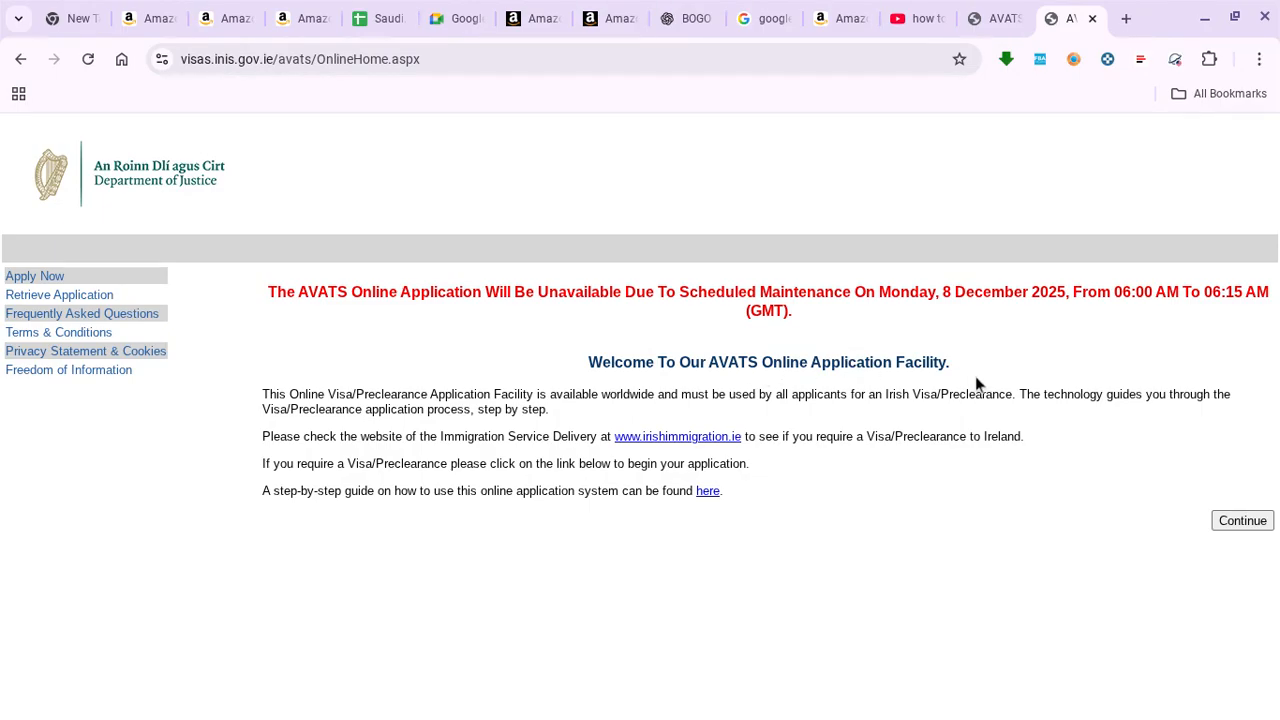
Start a new application, acknowledge the Privacy Notice, and open the AVATS Online Application Form
{"action": "left_click", "coordinate": [40, 283]}
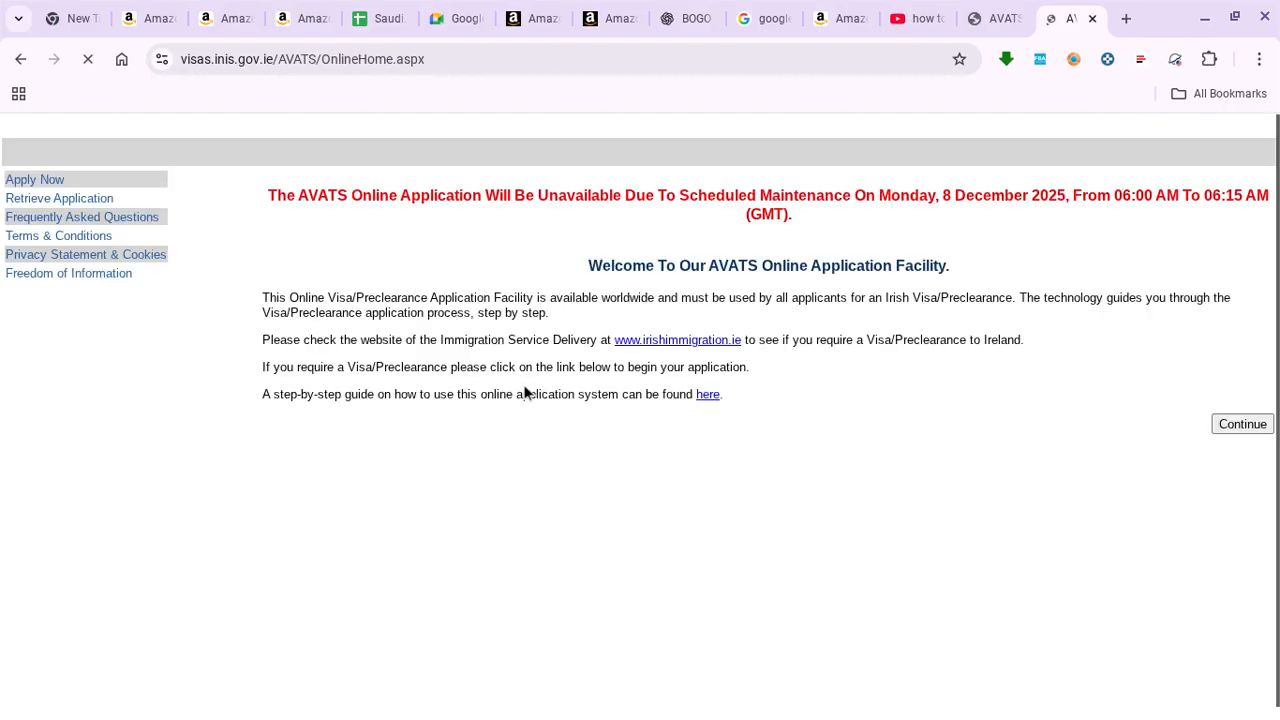
{"action": "scroll", "coordinate": [525, 392], "scroll_direction": "down", "scroll_amount": 1}
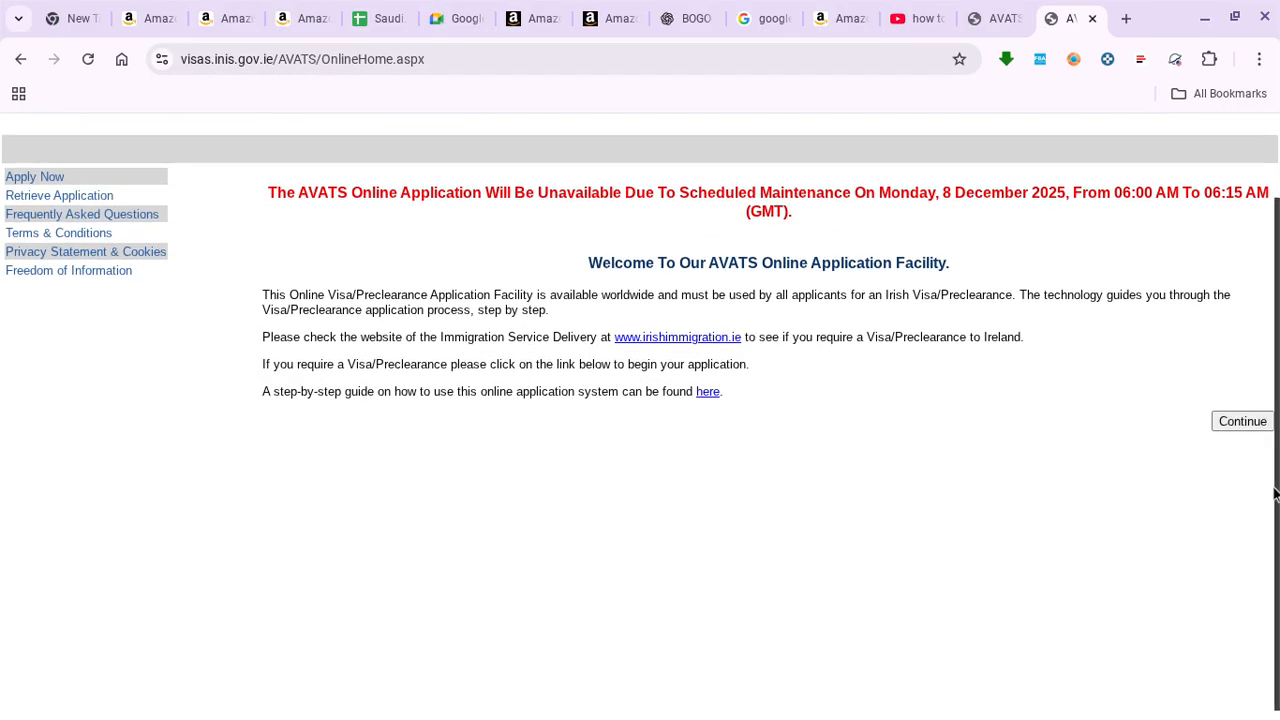
{"action": "left_click", "coordinate": [1241, 422]}
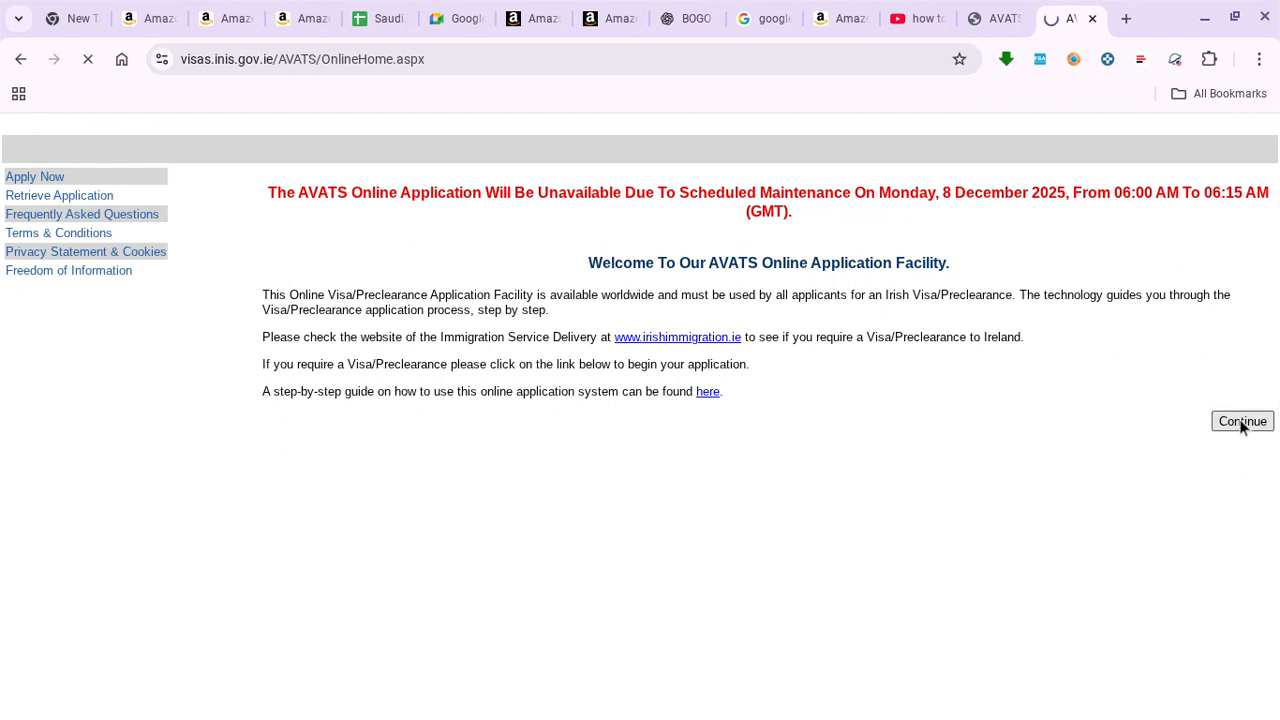
{"action": "scroll", "coordinate": [1050, 346], "scroll_direction": "down", "scroll_amount": 6}
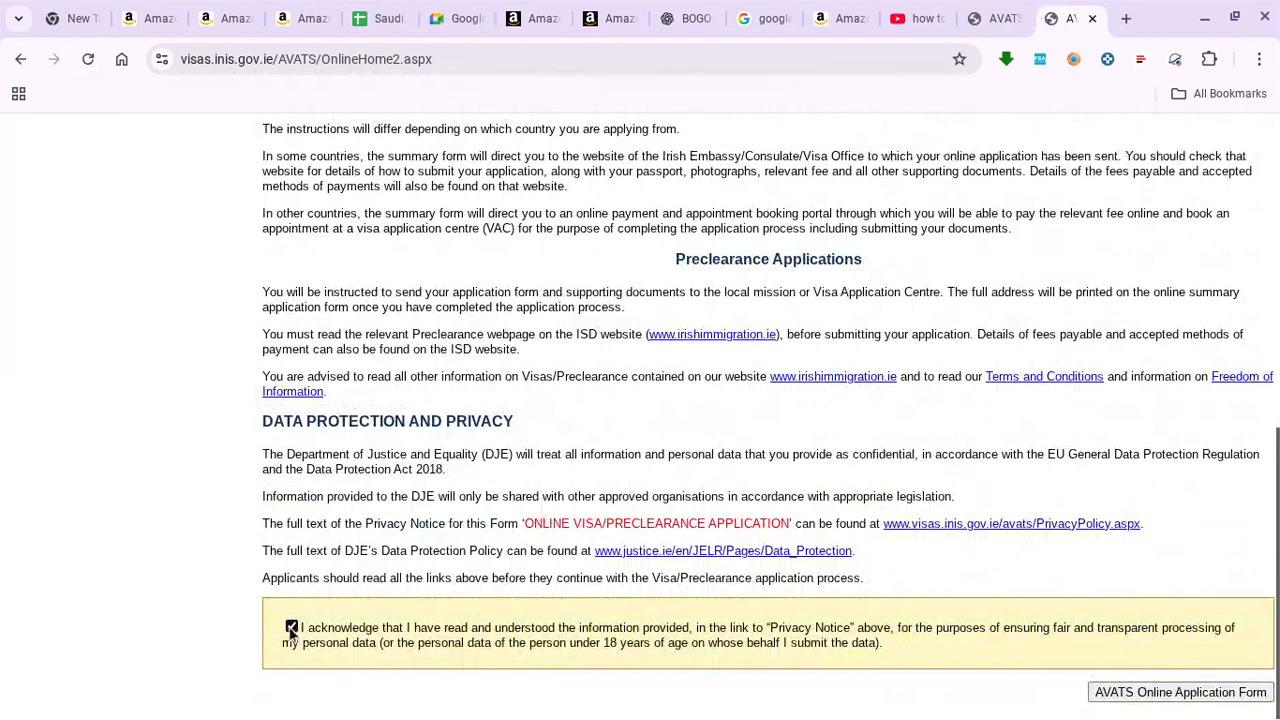
{"action": "left_click", "coordinate": [1153, 693]}
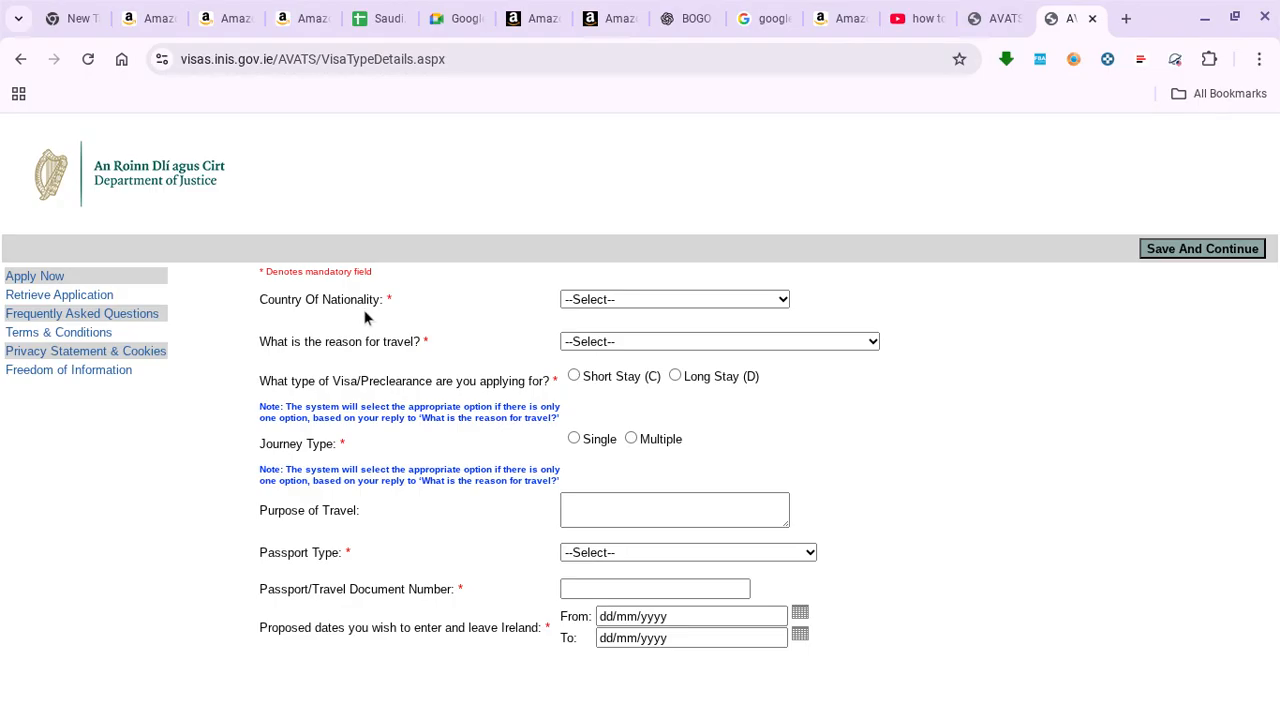
Set the country of nationality to Pakistan
{"action": "left_click", "coordinate": [632, 300]}
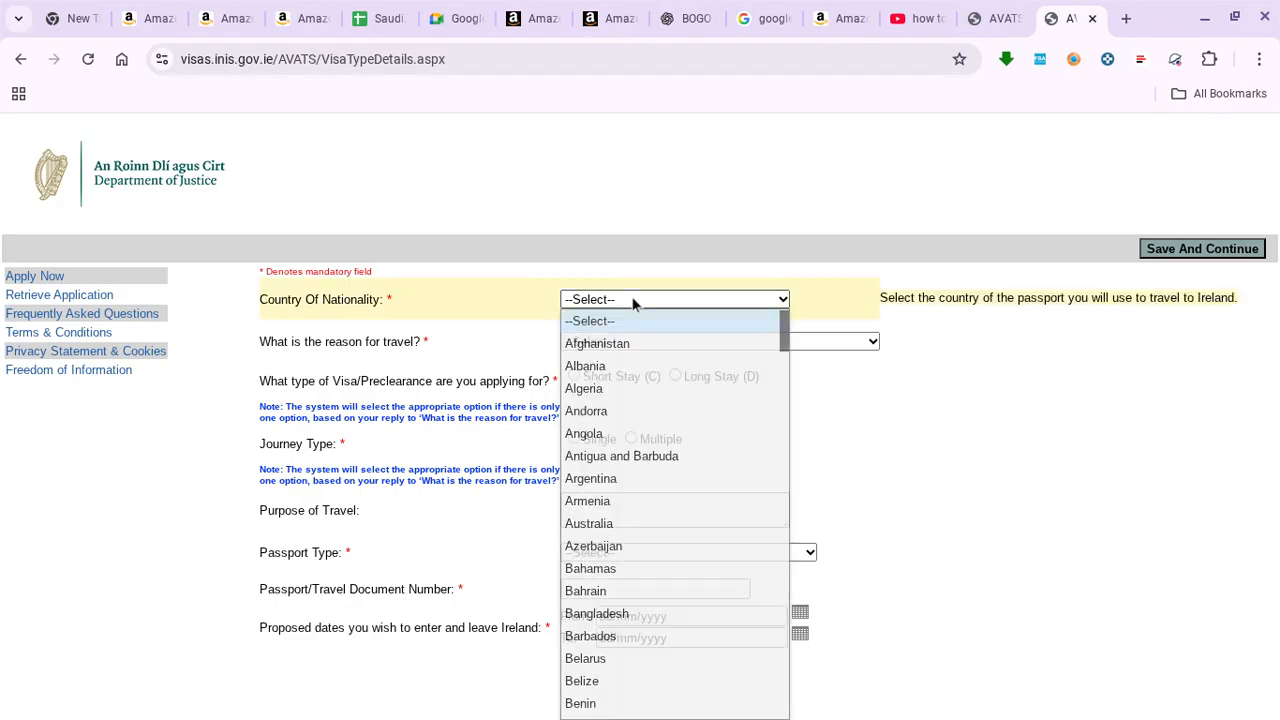
{"action": "scroll", "coordinate": [677, 505], "scroll_direction": "down", "scroll_amount": 15}
{"action": "scroll", "coordinate": [678, 504], "scroll_direction": "down", "scroll_amount": 18}
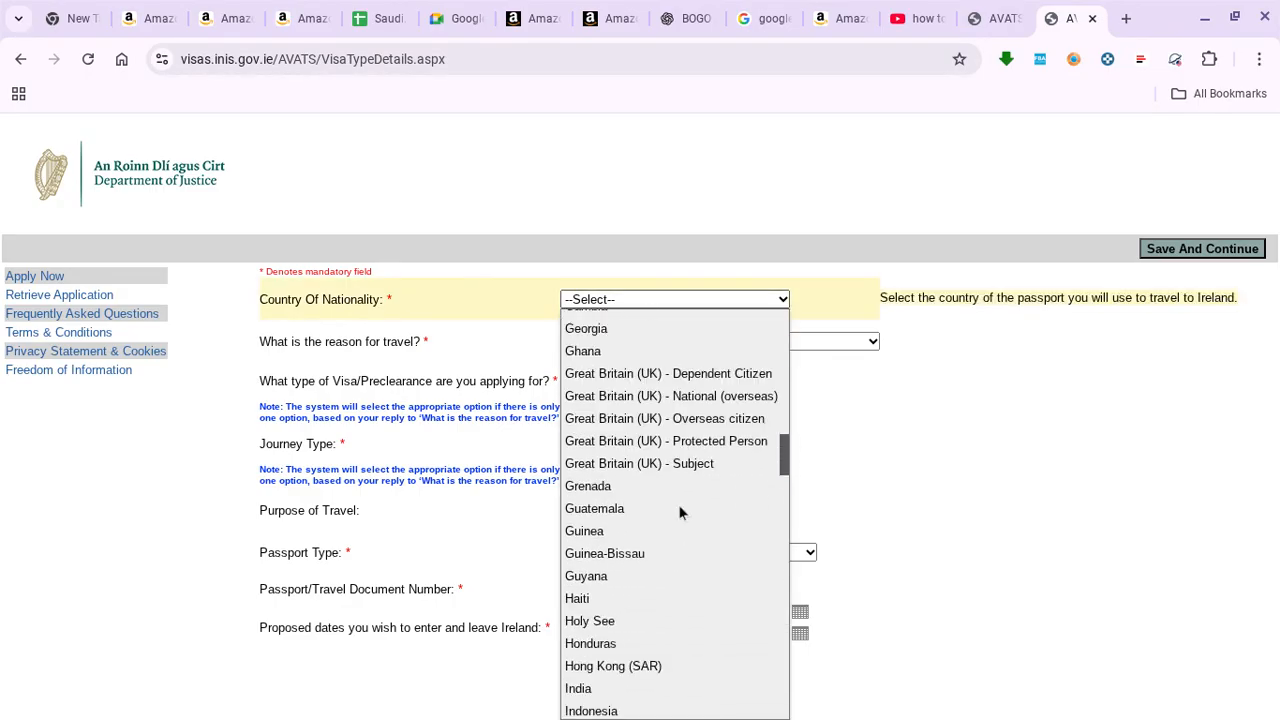
{"action": "scroll", "coordinate": [678, 504], "scroll_direction": "down", "scroll_amount": 1}
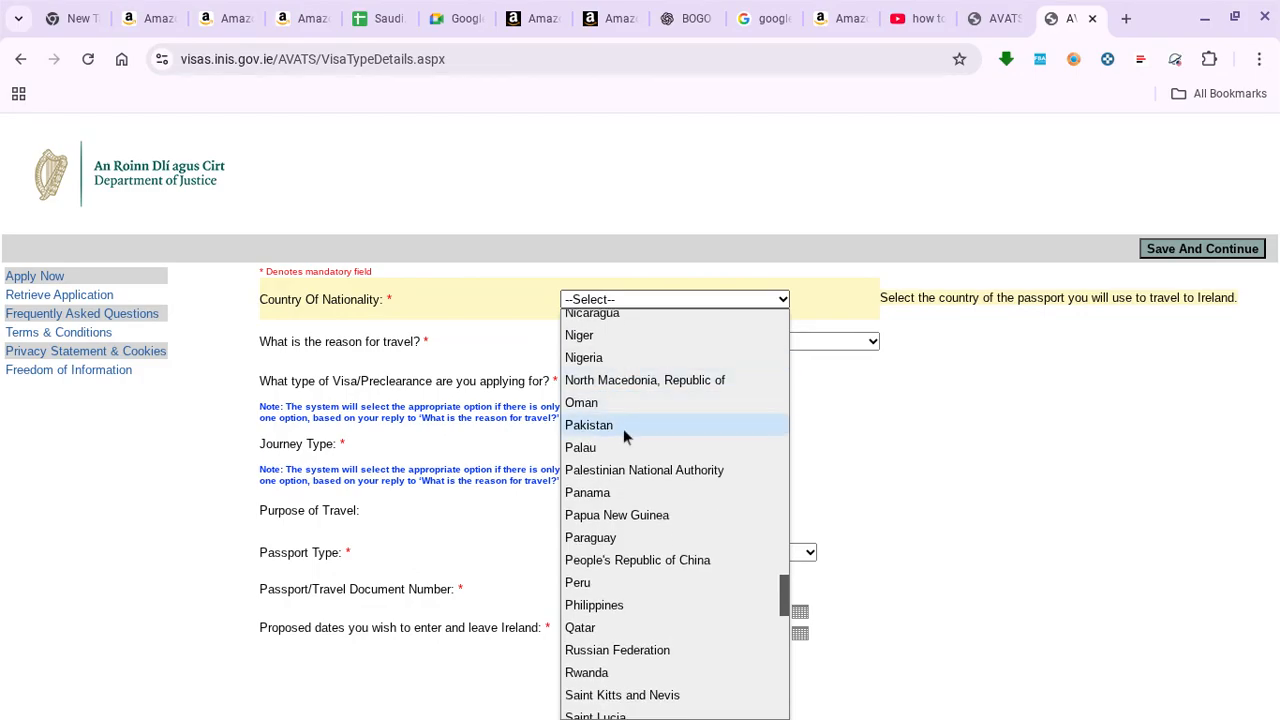
{"action": "left_click", "coordinate": [647, 424]}
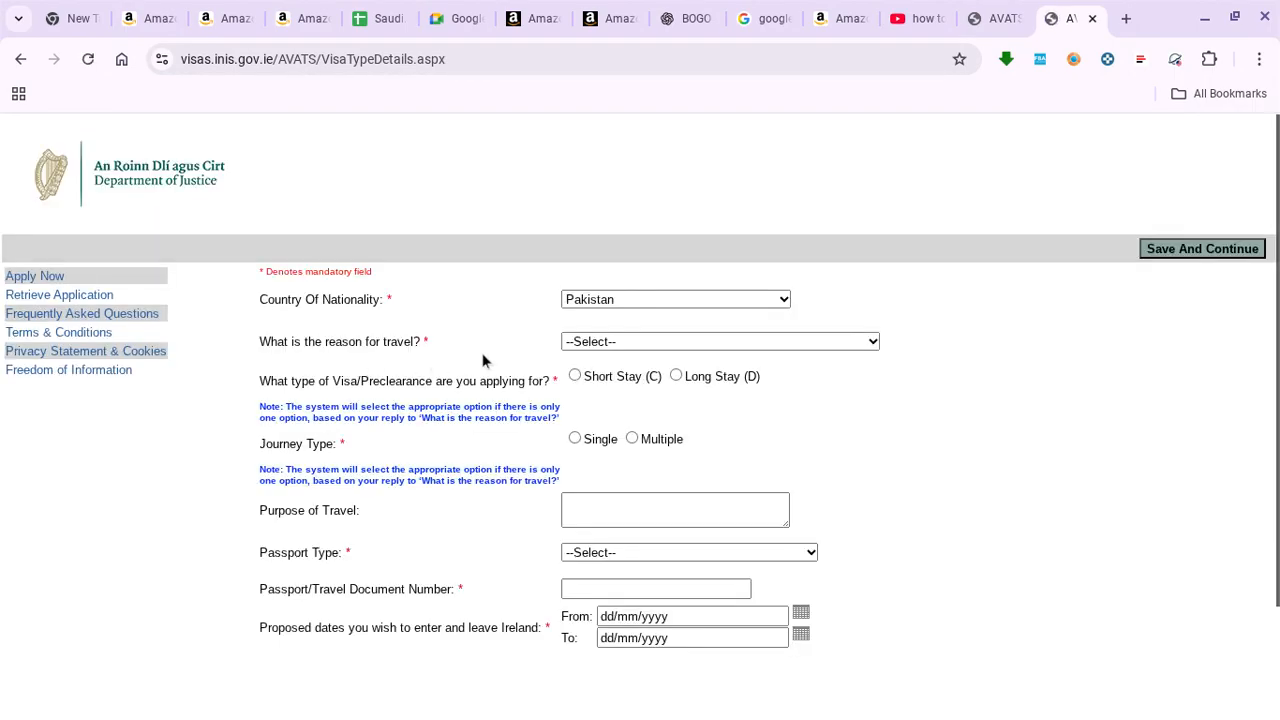
Set the reason for travel to Visit Tourist and the journey type to Single
{"action": "left_click", "coordinate": [628, 342]}
{"action": "scroll", "coordinate": [690, 600], "scroll_direction": "down", "scroll_amount": 5}
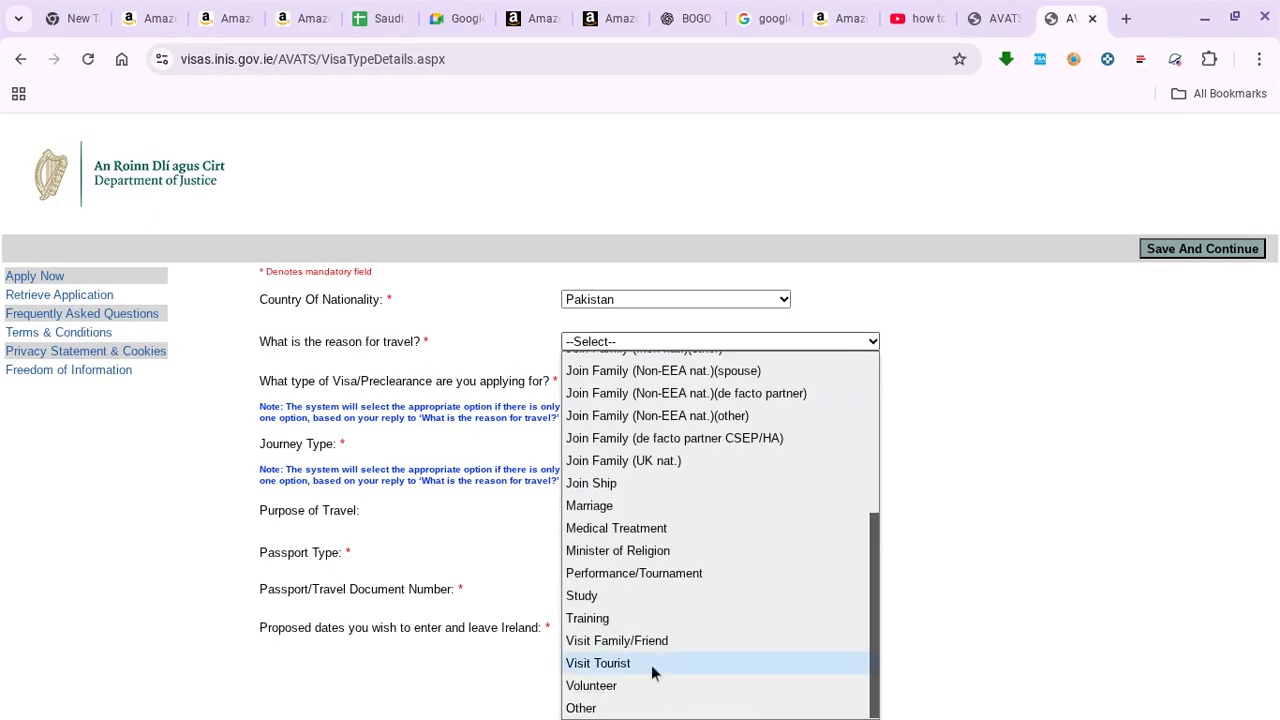
{"action": "left_click", "coordinate": [647, 665]}
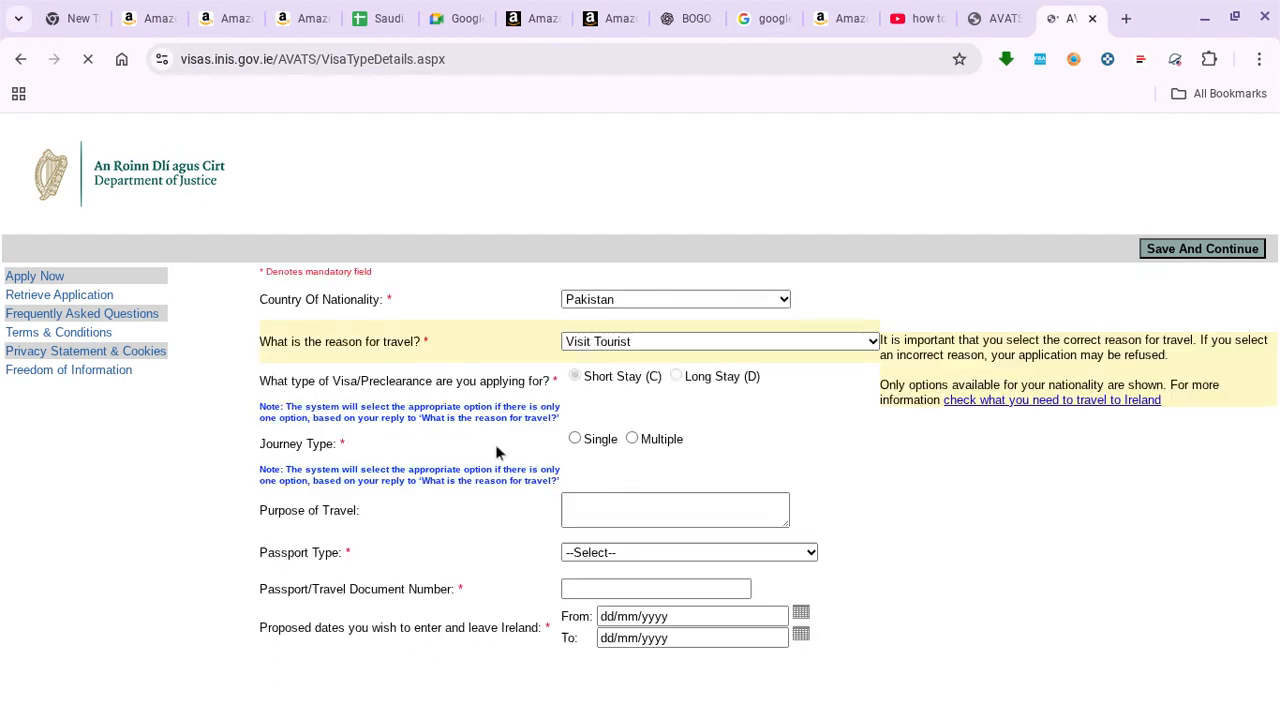
{"action": "left_click", "coordinate": [575, 439]}
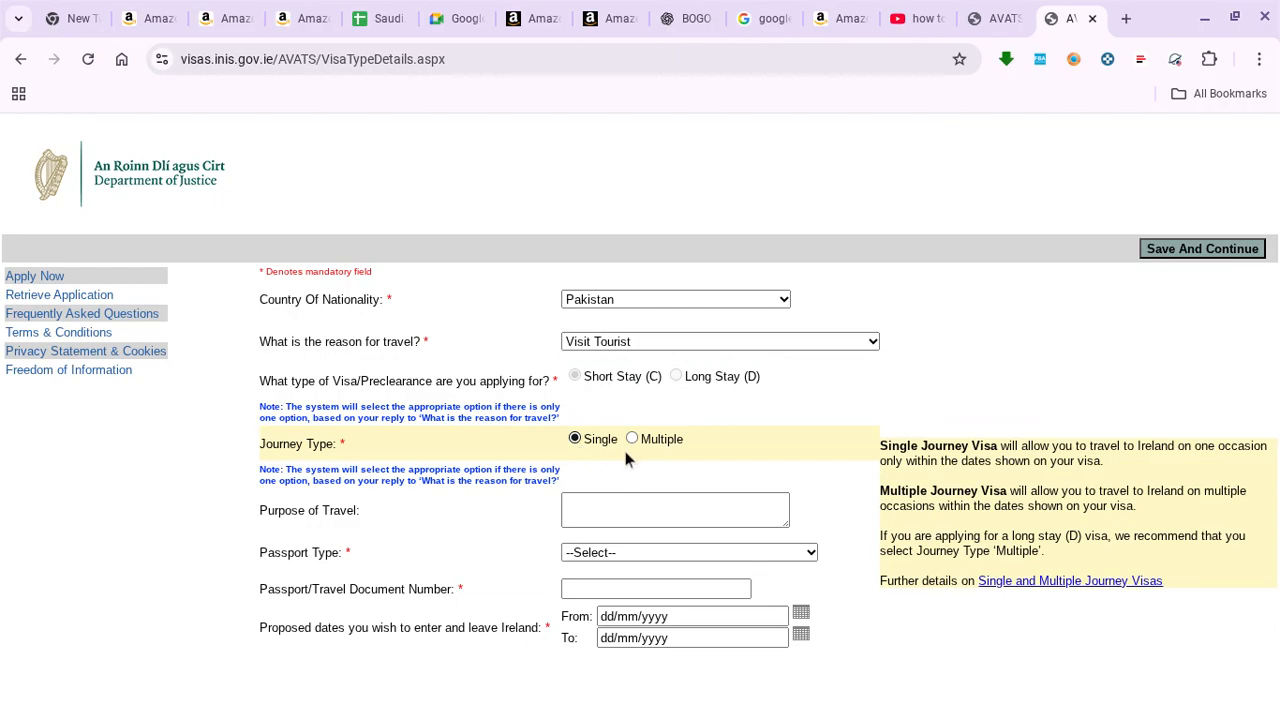
Enter "For tourism purpose" as the purpose of travel, choose National Passport as the passport type, and fill in the passport number
{"action": "scroll", "coordinate": [609, 480], "scroll_direction": "down", "scroll_amount": 1}
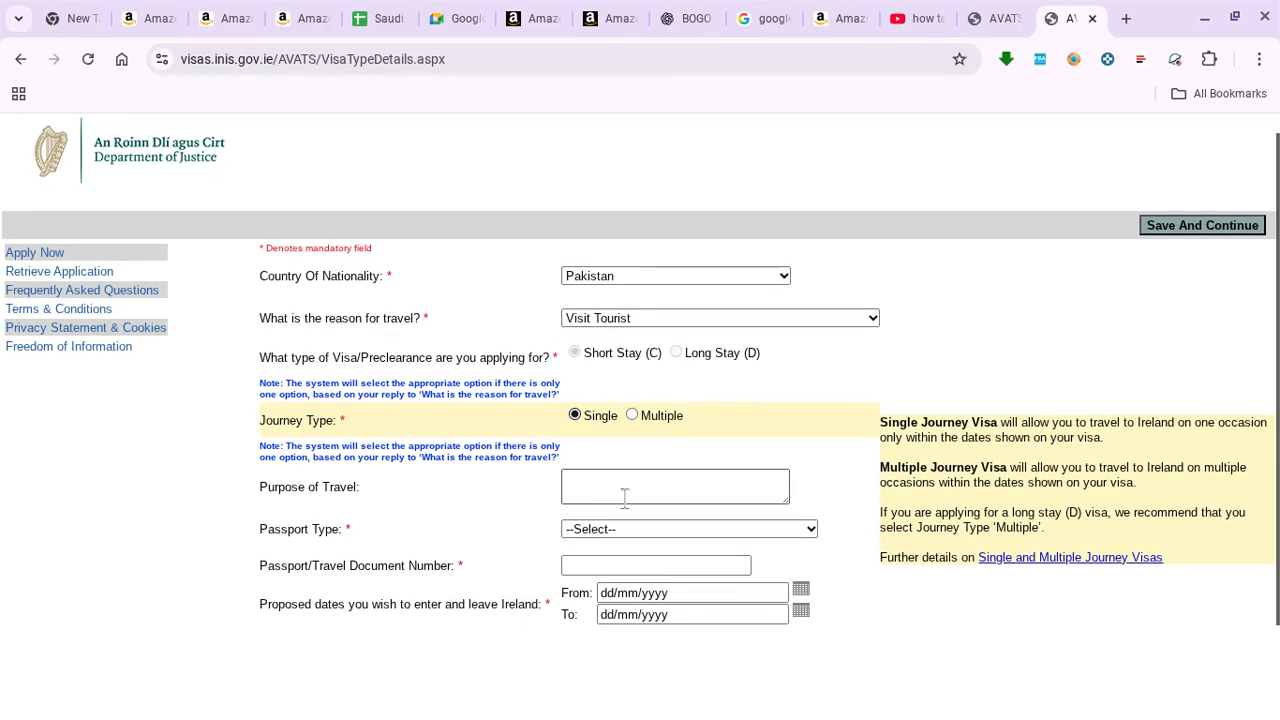
{"action": "left_click", "coordinate": [636, 495]}
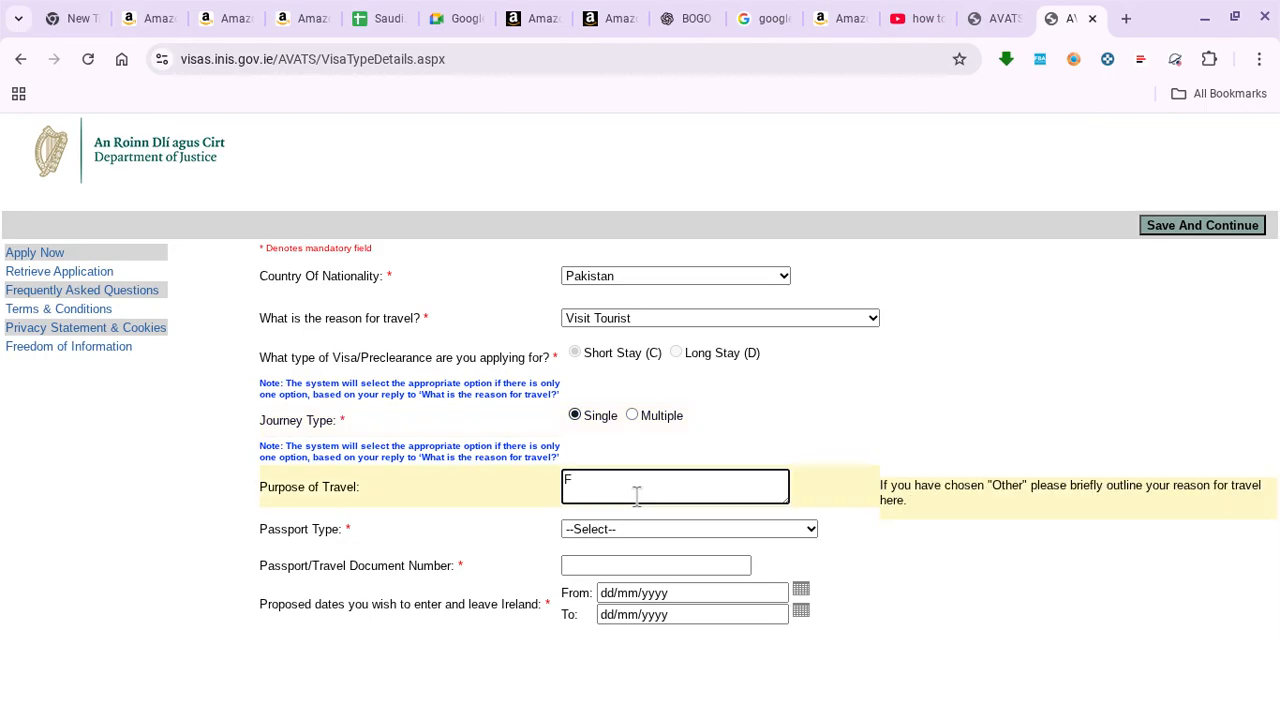
{"action": "type", "text": "For tourism purpose"}
{"action": "left_click", "coordinate": [646, 537]}
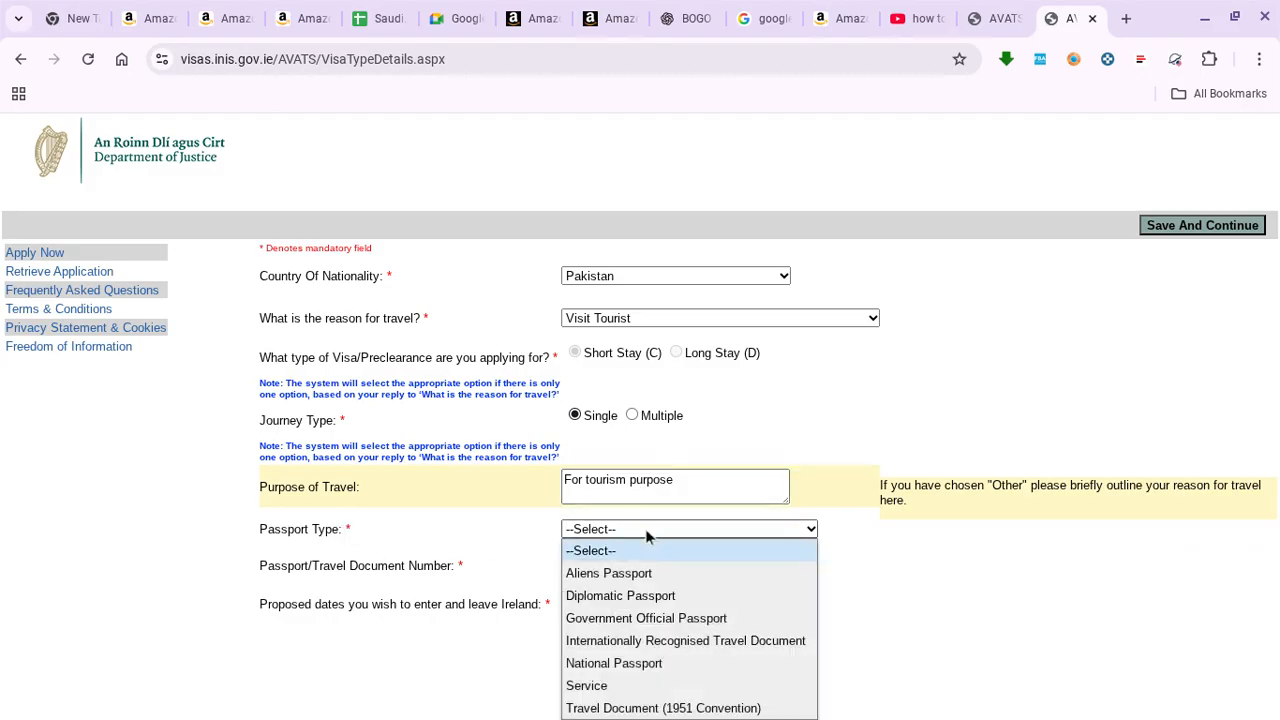
{"action": "left_click", "coordinate": [643, 665]}
{"action": "left_click", "coordinate": [600, 566]}
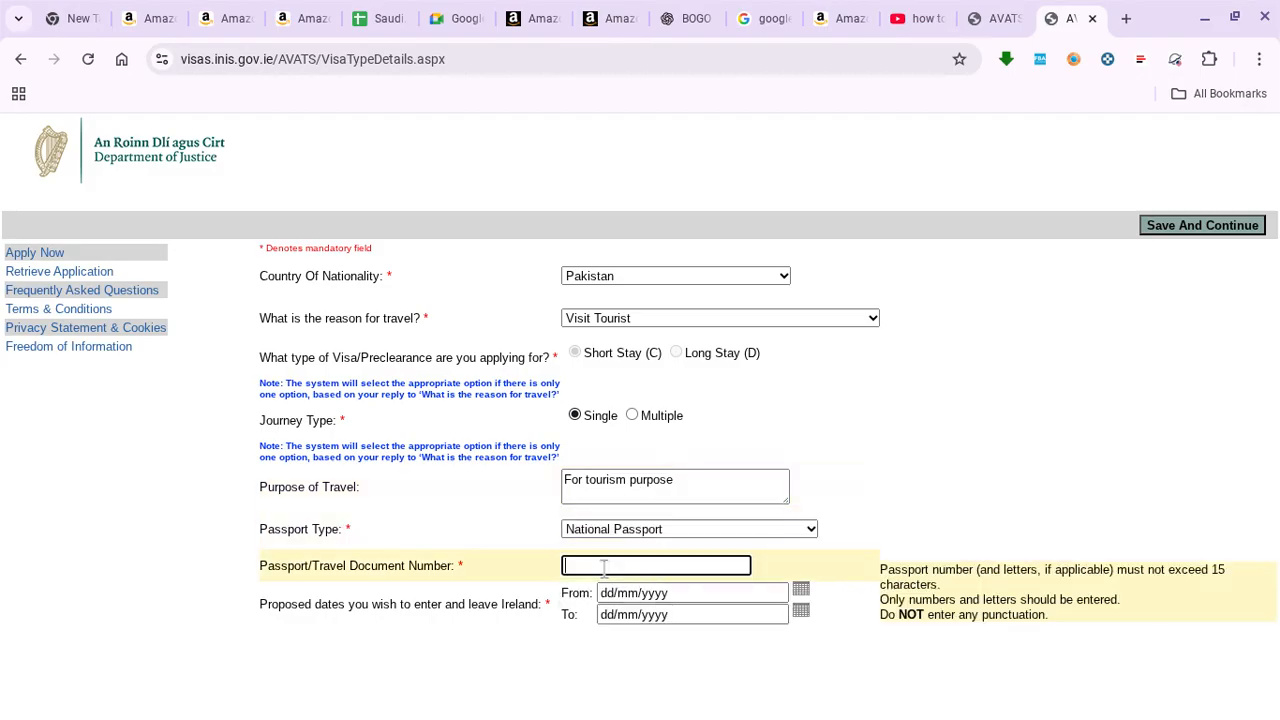
{"action": "type", "text": "sajbdbd"}
Set the proposed travel dates from 02/02/2026 to 06/02/2026, then save the visa details and continue to the personal details
{"action": "left_click", "coordinate": [665, 592]}
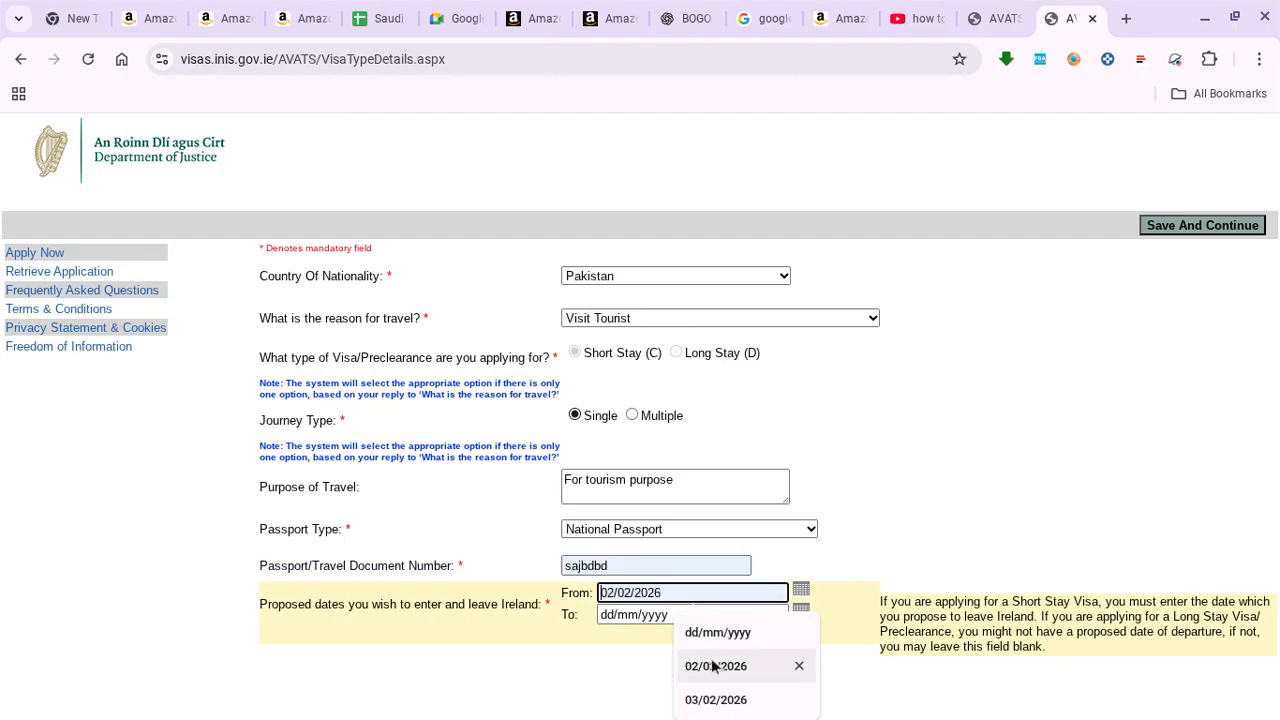
{"action": "left_click", "coordinate": [547, 654]}
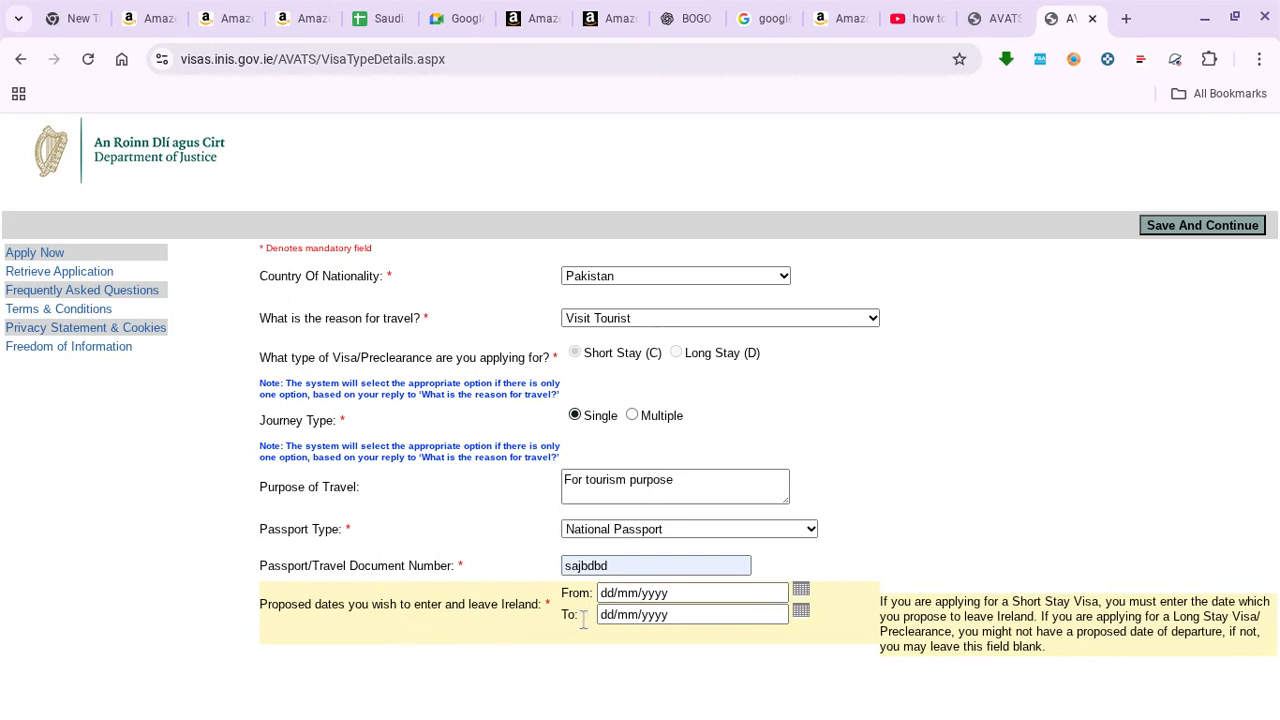
{"action": "left_click", "coordinate": [745, 592]}
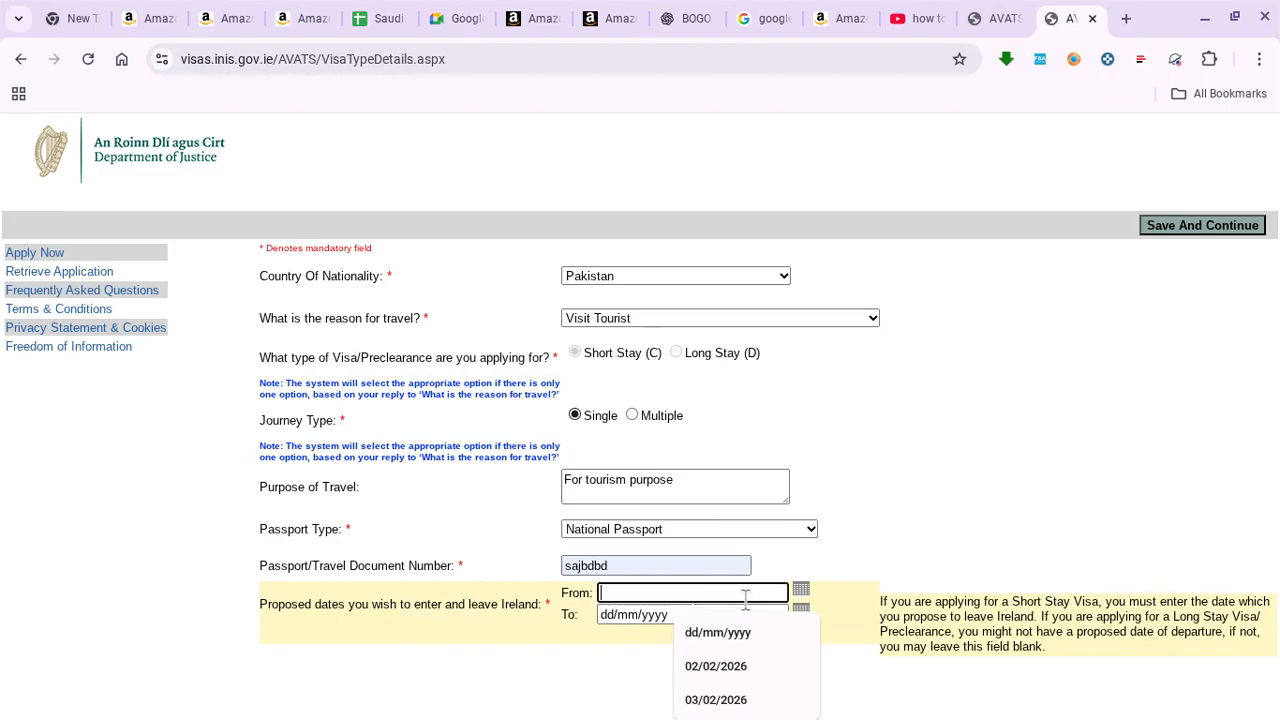
{"action": "left_click", "coordinate": [733, 675]}
{"action": "left_click", "coordinate": [683, 616]}
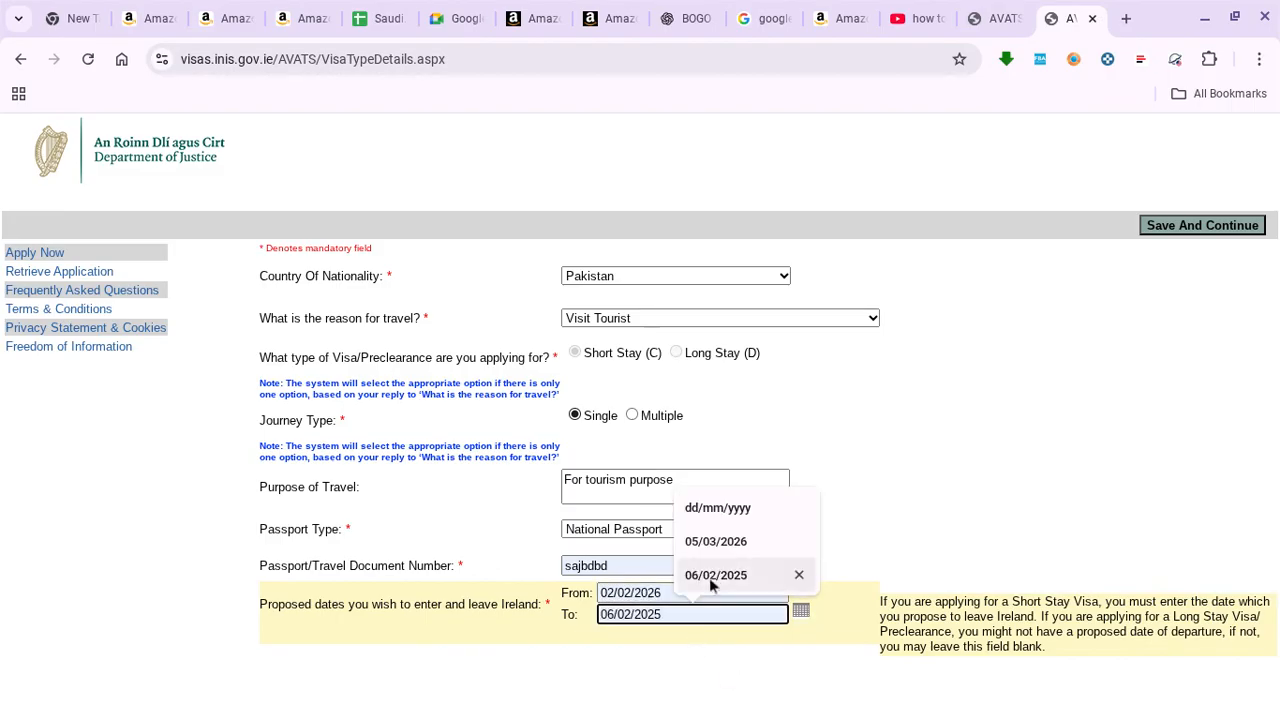
{"action": "left_click", "coordinate": [711, 574]}
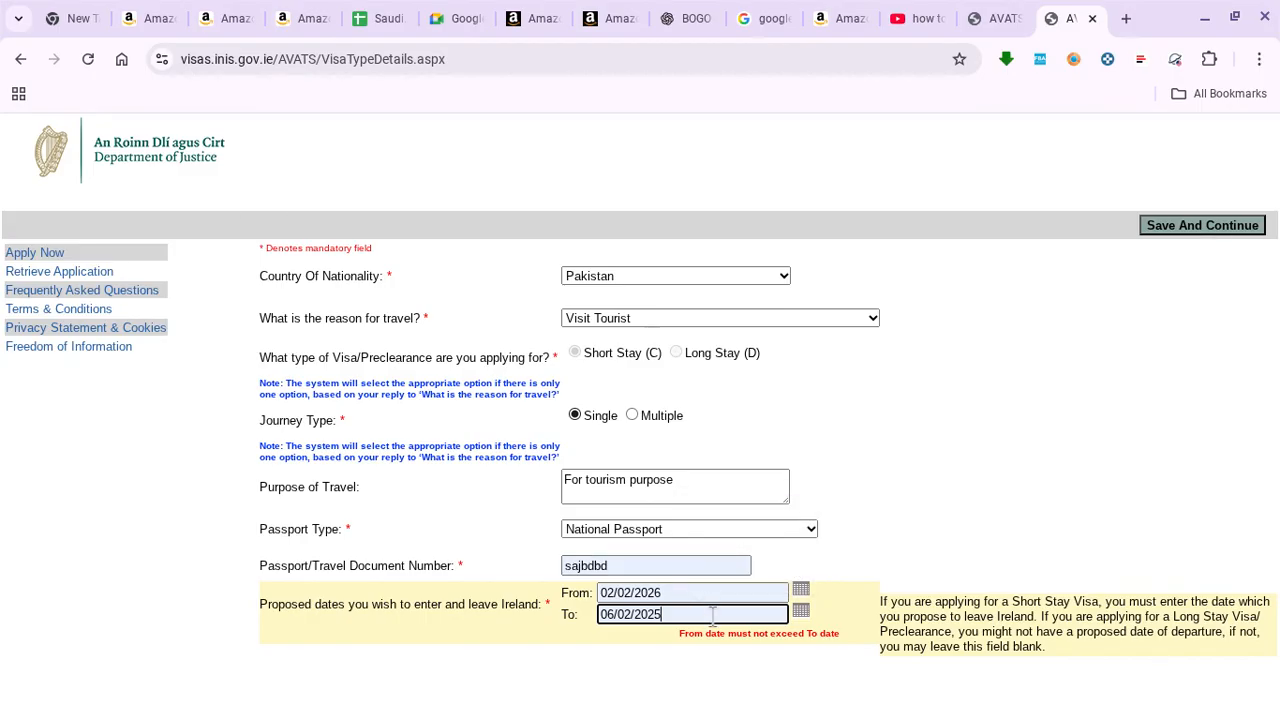
{"action": "key", "text": "BackSpace"}
{"action": "type", "text": "6"}
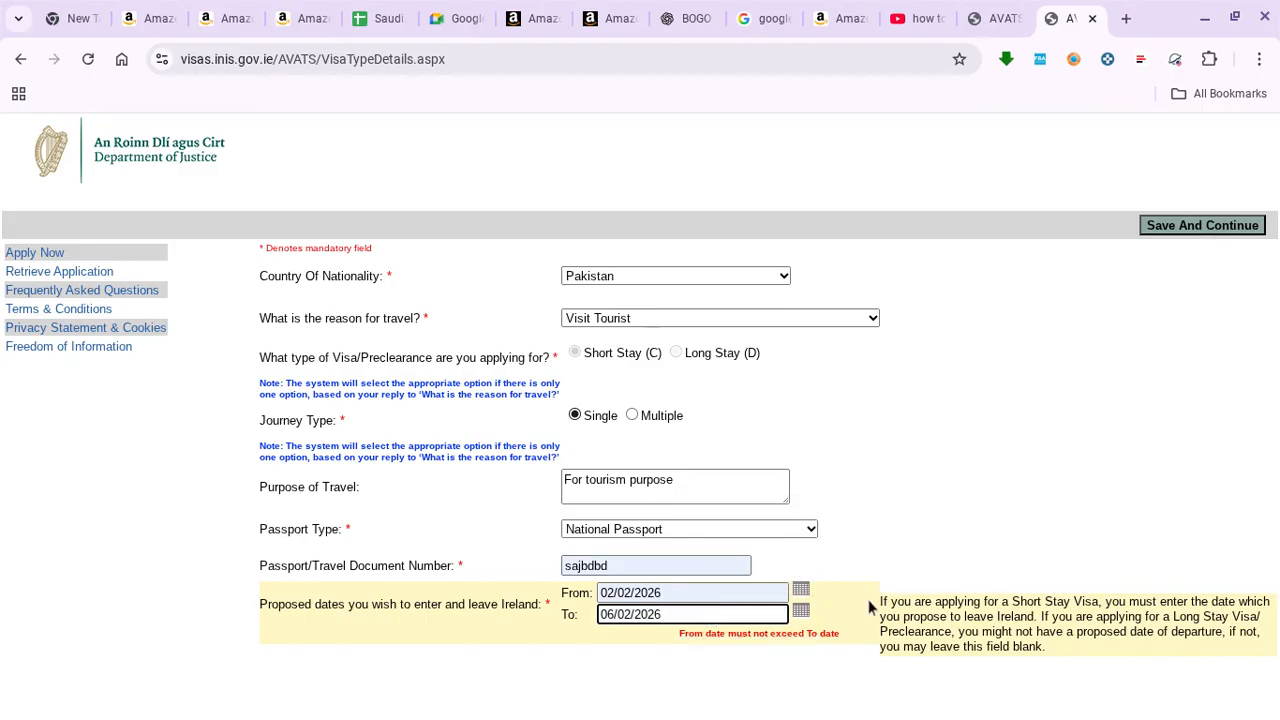
{"action": "left_click", "coordinate": [944, 505]}
{"action": "scroll", "coordinate": [943, 502], "scroll_direction": "down", "scroll_amount": 2}
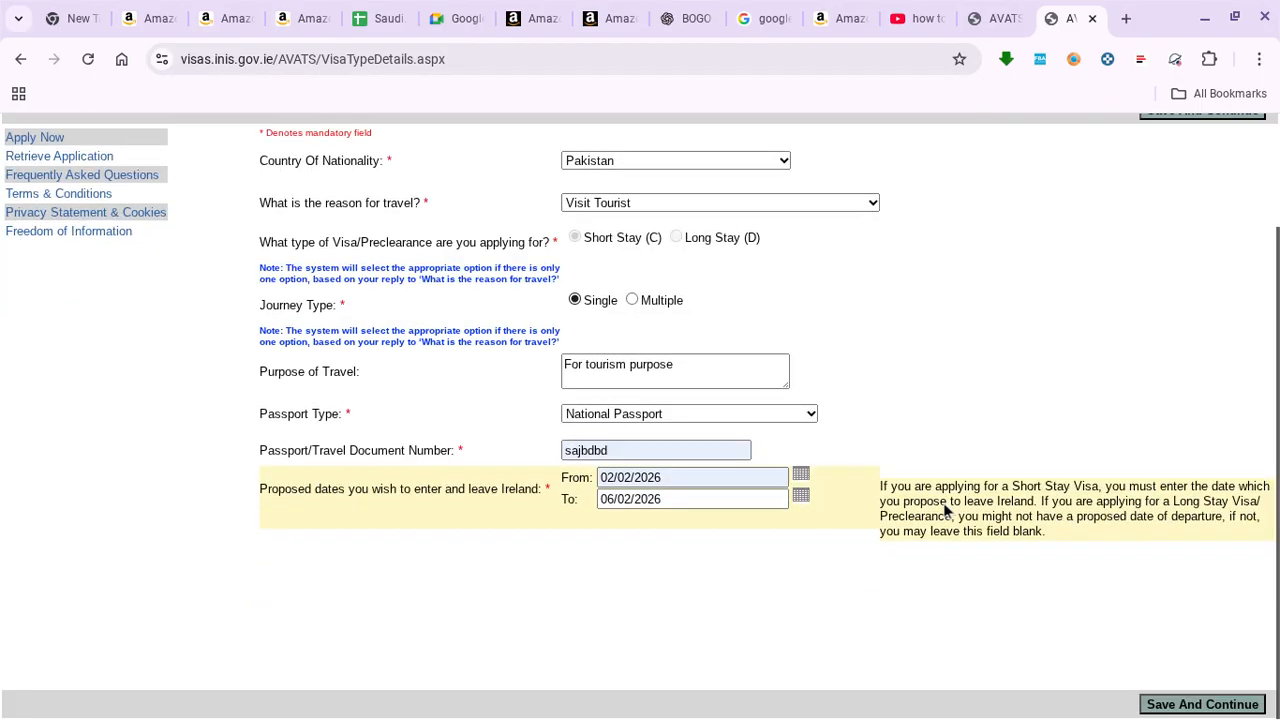
{"action": "left_click", "coordinate": [1168, 704]}
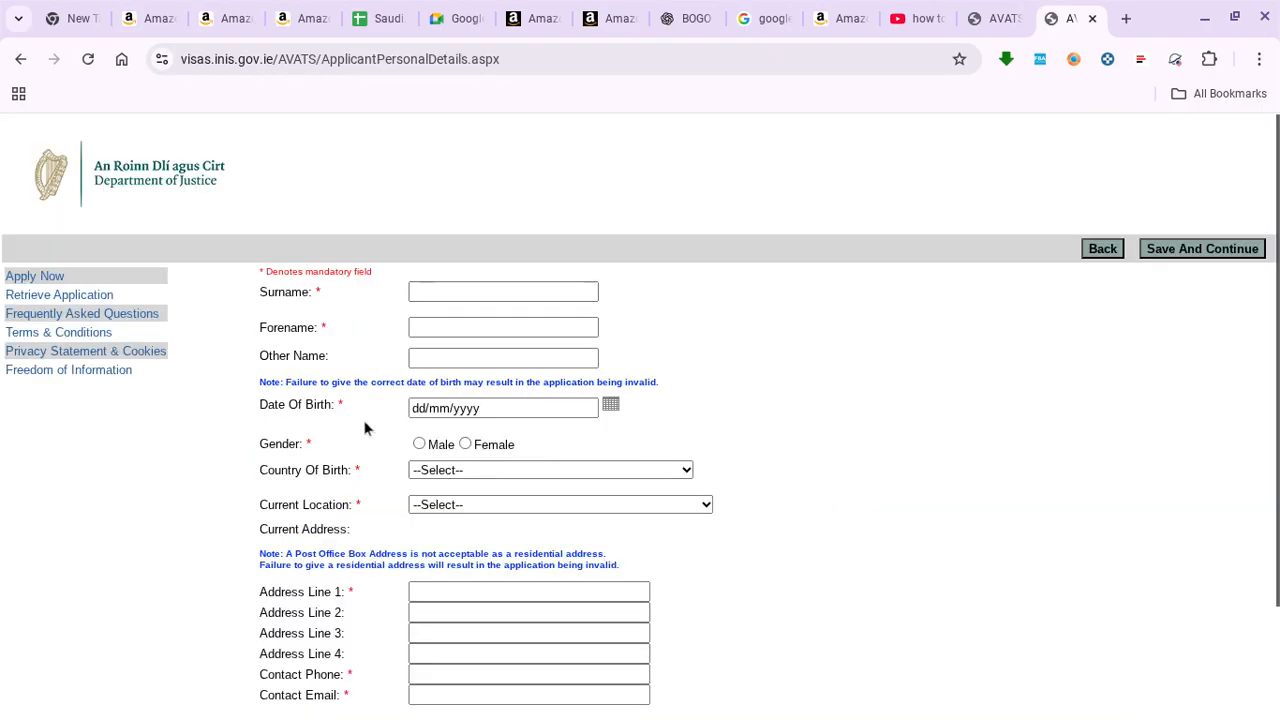
Fill in the applicant's surname, forename and date of birth using the saved entries
{"action": "left_click", "coordinate": [443, 292]}
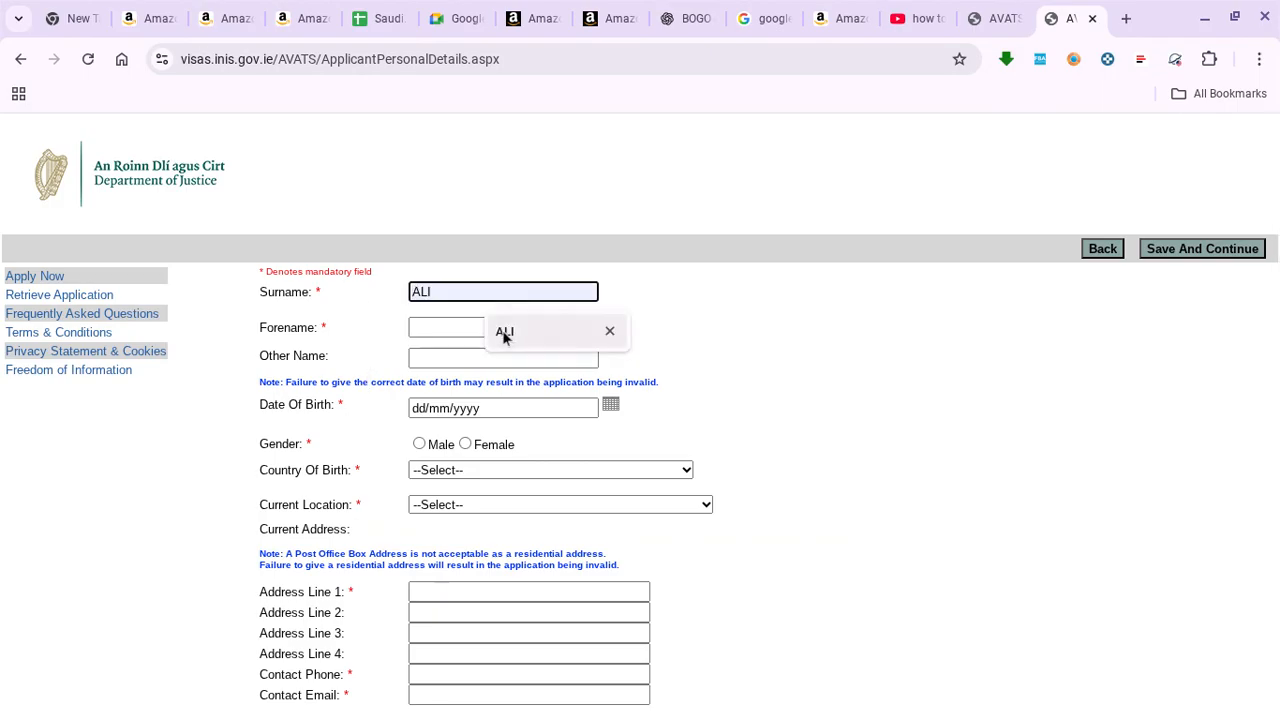
{"action": "left_click", "coordinate": [503, 331]}
{"action": "left_click", "coordinate": [457, 329]}
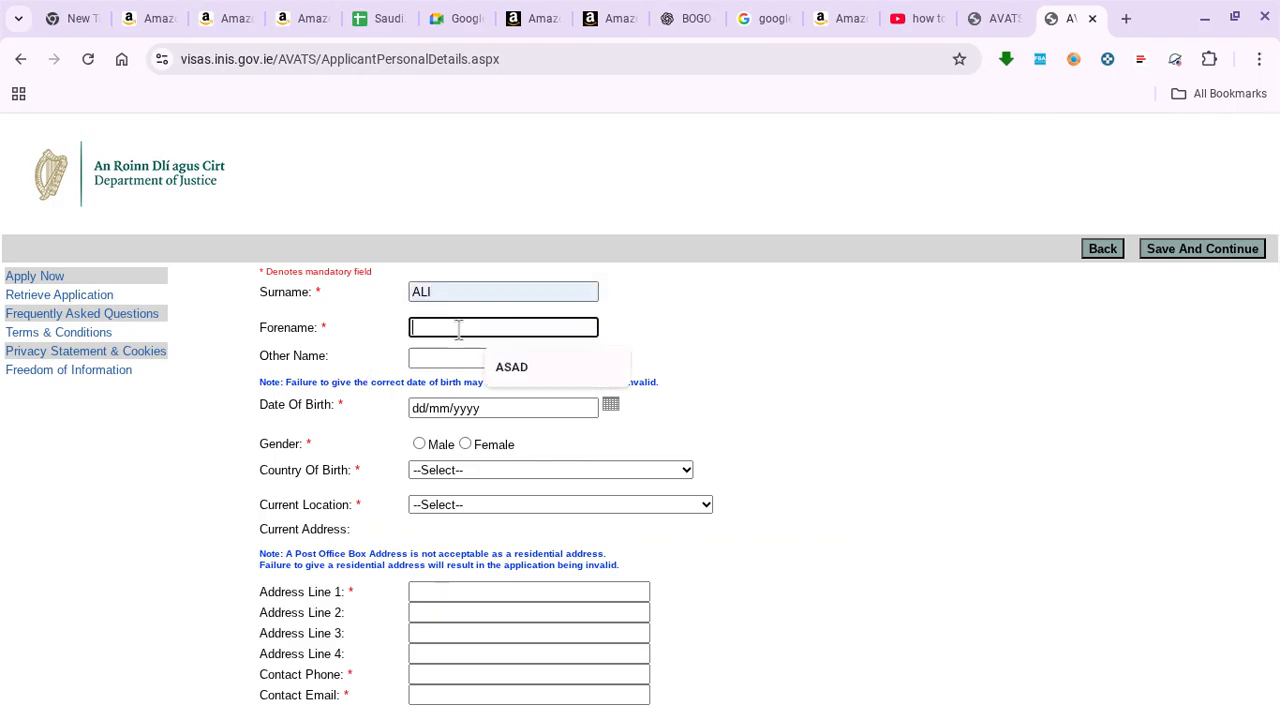
{"action": "left_click", "coordinate": [505, 365]}
{"action": "scroll", "coordinate": [413, 377], "scroll_direction": "down", "scroll_amount": 1}
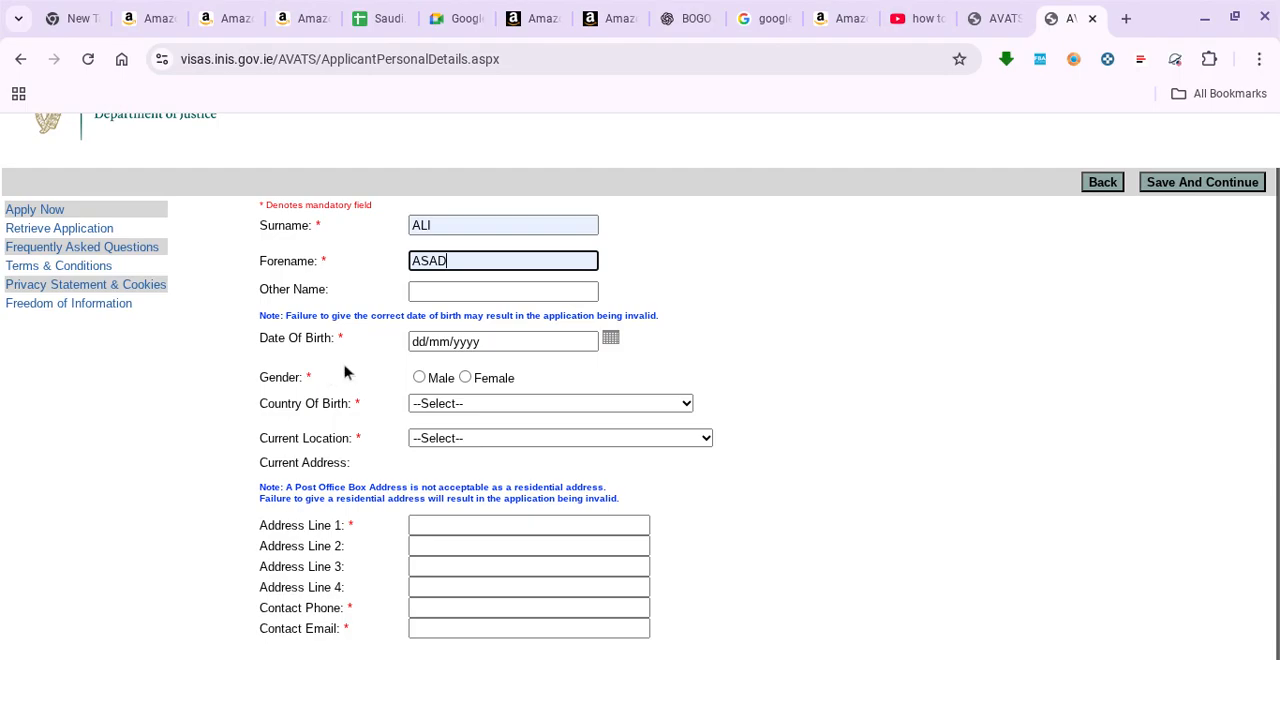
{"action": "left_click", "coordinate": [505, 343]}
{"action": "left_click", "coordinate": [530, 381]}
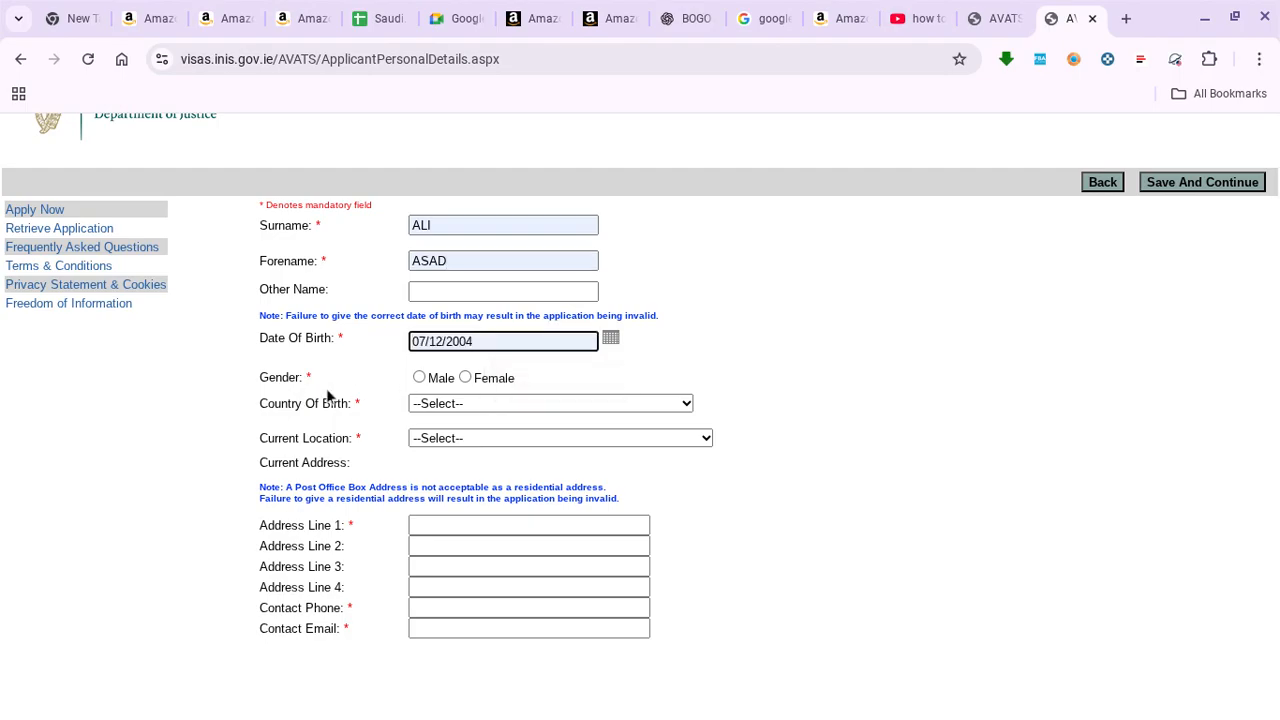
Set the applicant's gender to Male and the country of birth to Pakistan
{"action": "left_click", "coordinate": [419, 378]}
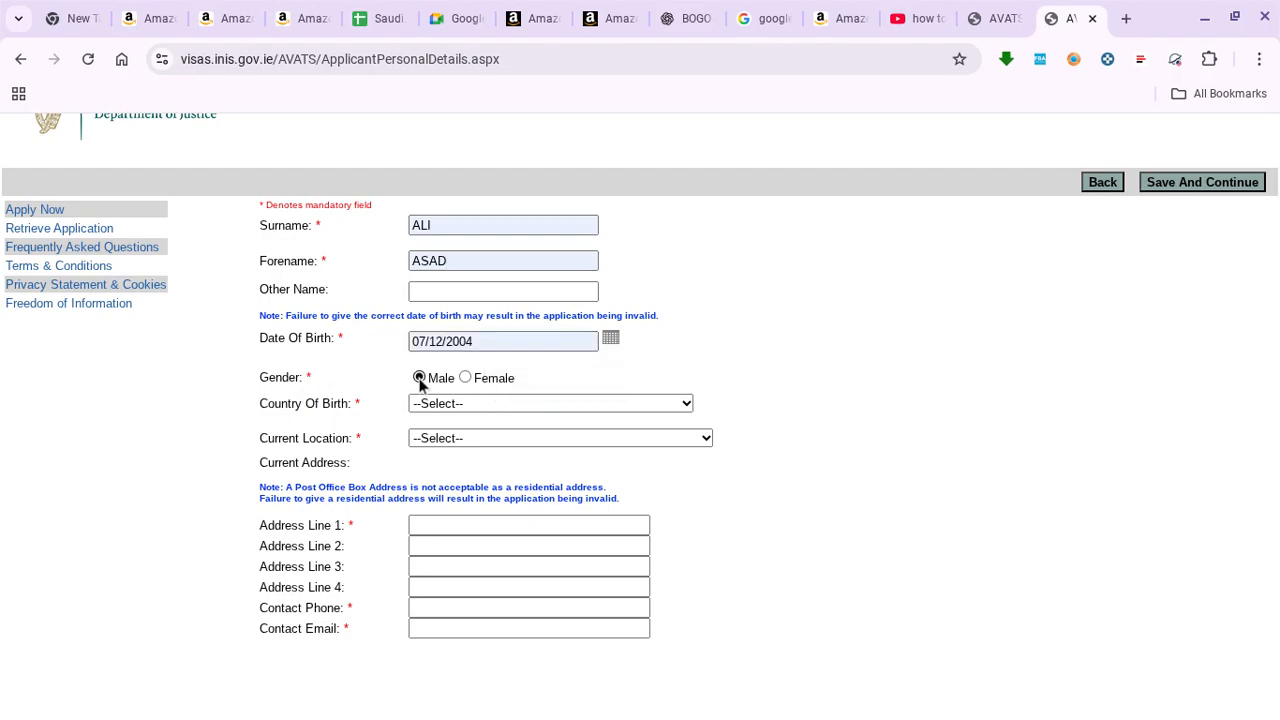
{"action": "left_click", "coordinate": [498, 405]}
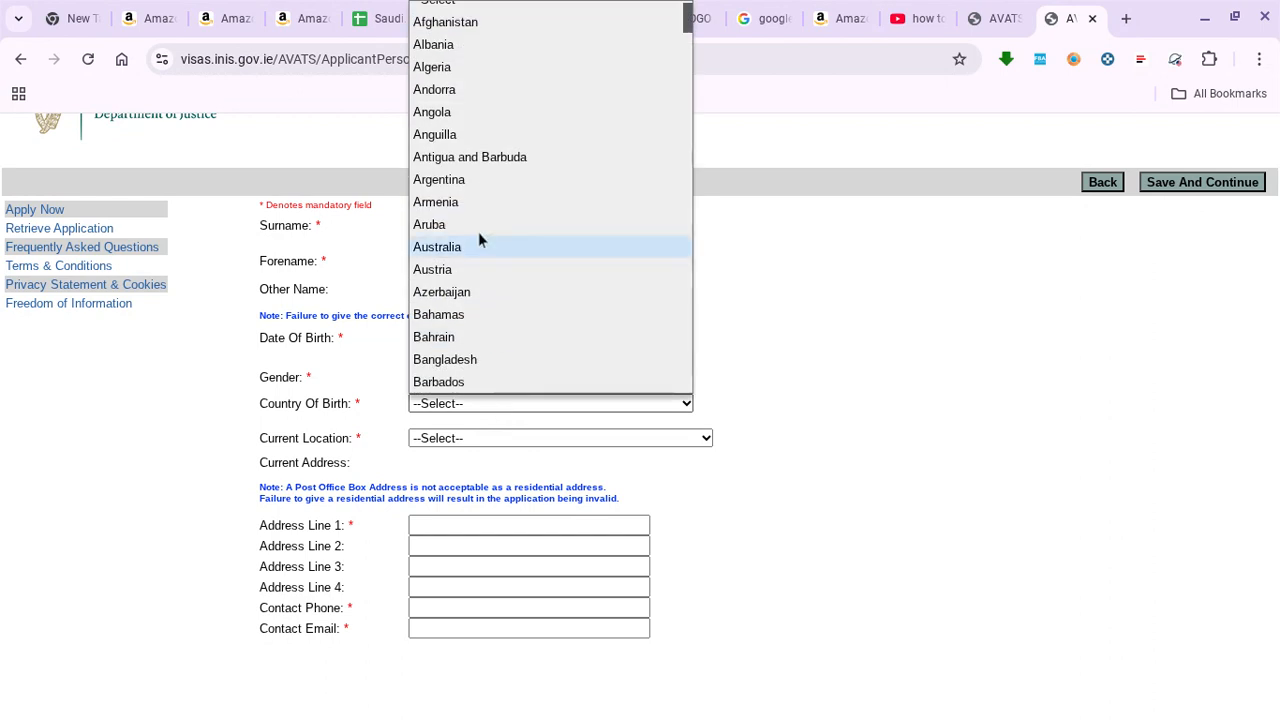
{"action": "scroll", "coordinate": [480, 240], "scroll_direction": "down", "scroll_amount": 8}
{"action": "scroll", "coordinate": [485, 240], "scroll_direction": "down", "scroll_amount": 20}
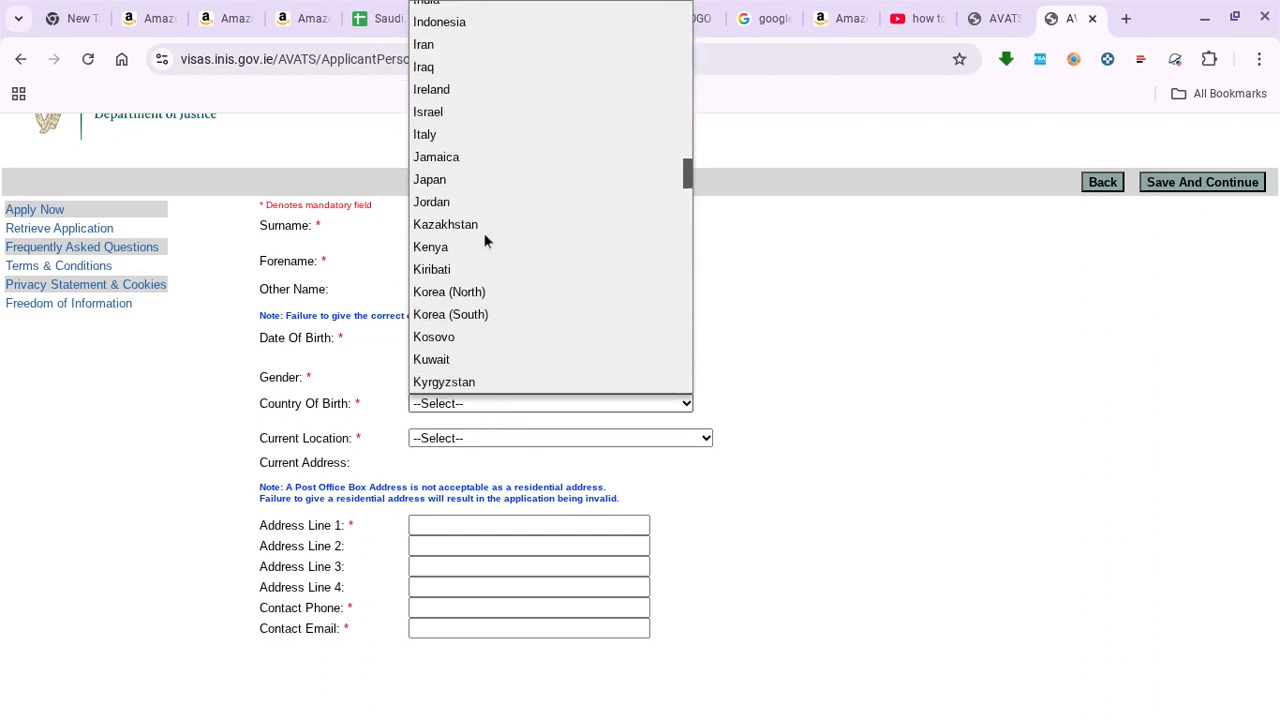
{"action": "scroll", "coordinate": [485, 240], "scroll_direction": "down", "scroll_amount": 12}
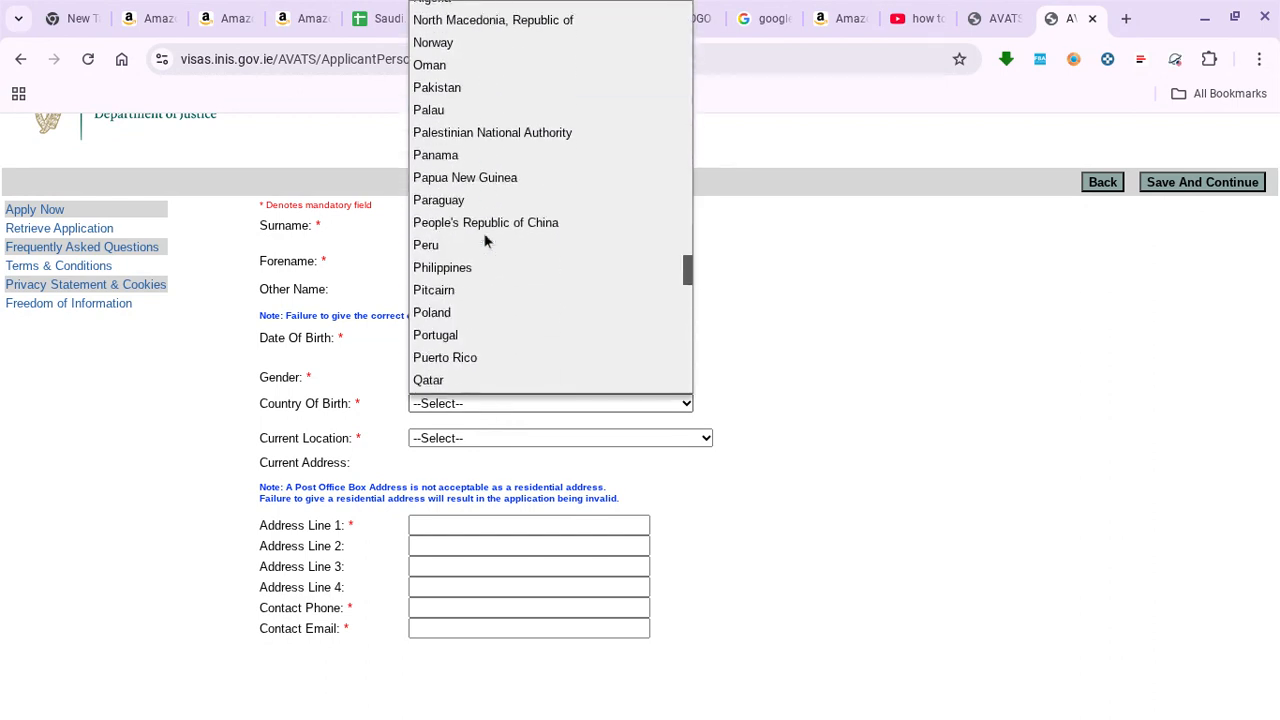
{"action": "left_click", "coordinate": [456, 88]}
Set the applicant's current location to Pakistan
{"action": "scroll", "coordinate": [504, 273], "scroll_direction": "down", "scroll_amount": 1}
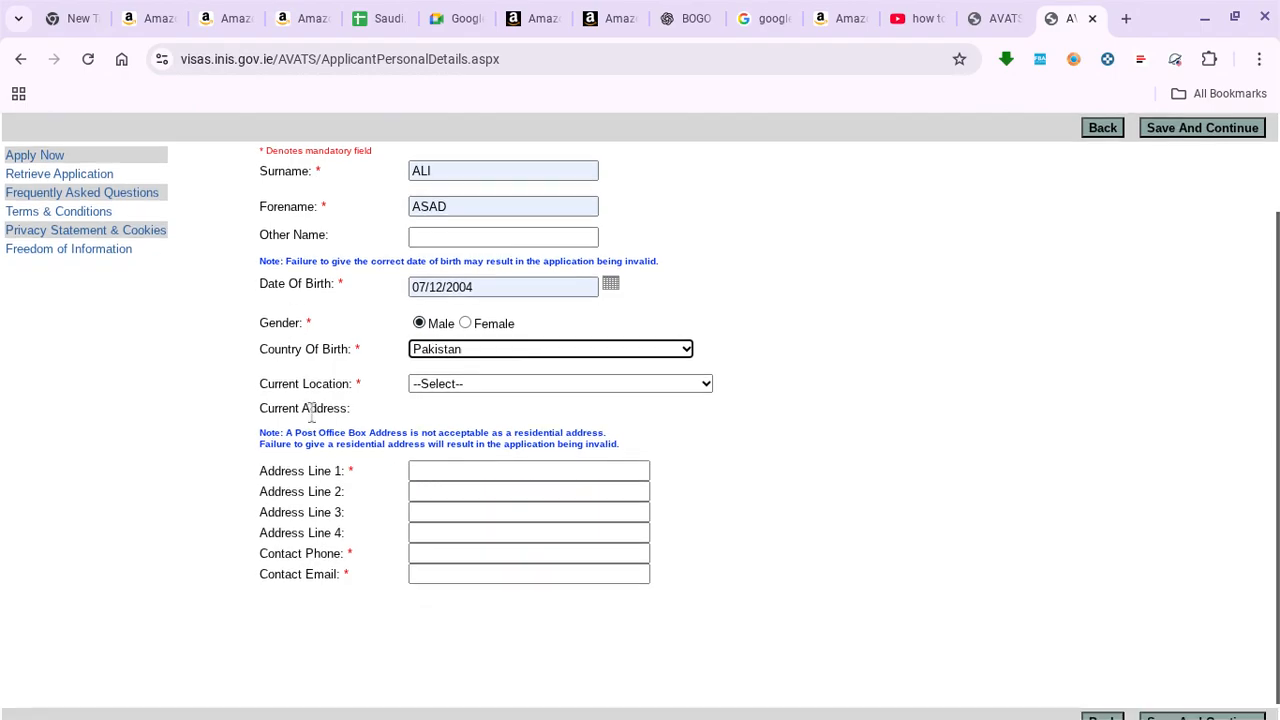
{"action": "left_click", "coordinate": [499, 386]}
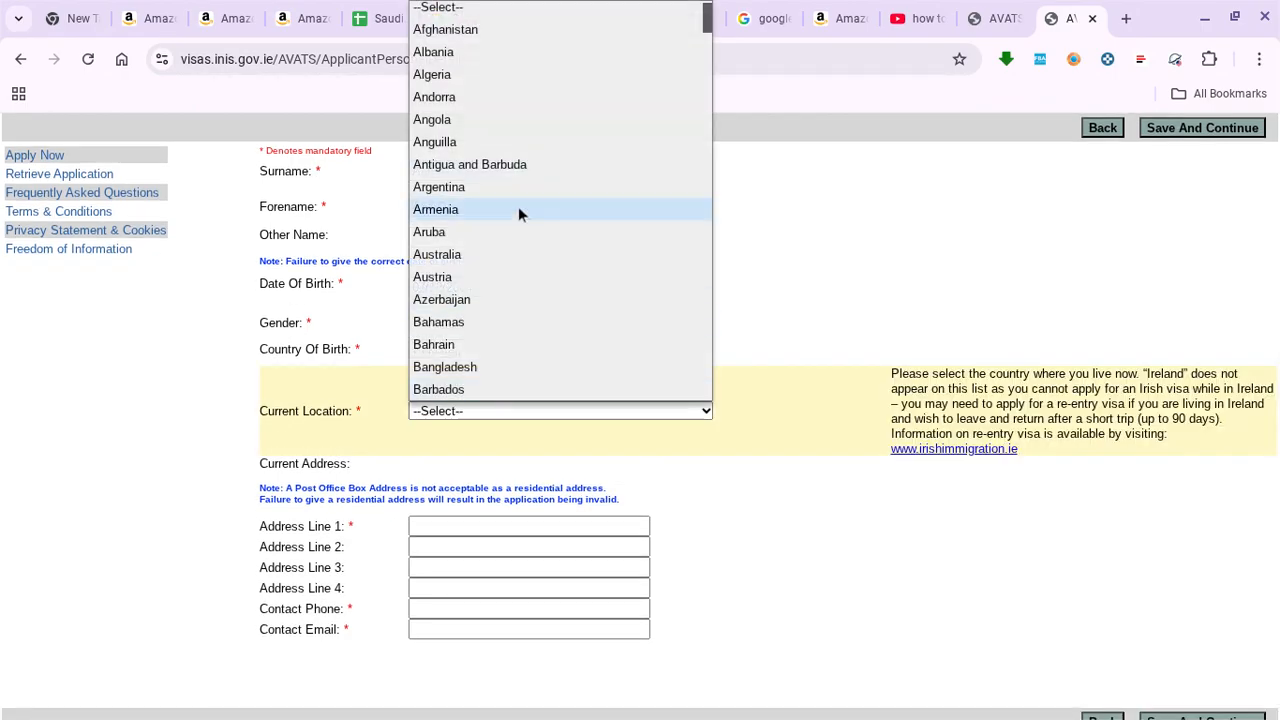
{"action": "scroll", "coordinate": [530, 248], "scroll_direction": "down", "scroll_amount": 2}
{"action": "scroll", "coordinate": [528, 200], "scroll_direction": "down", "scroll_amount": 20}
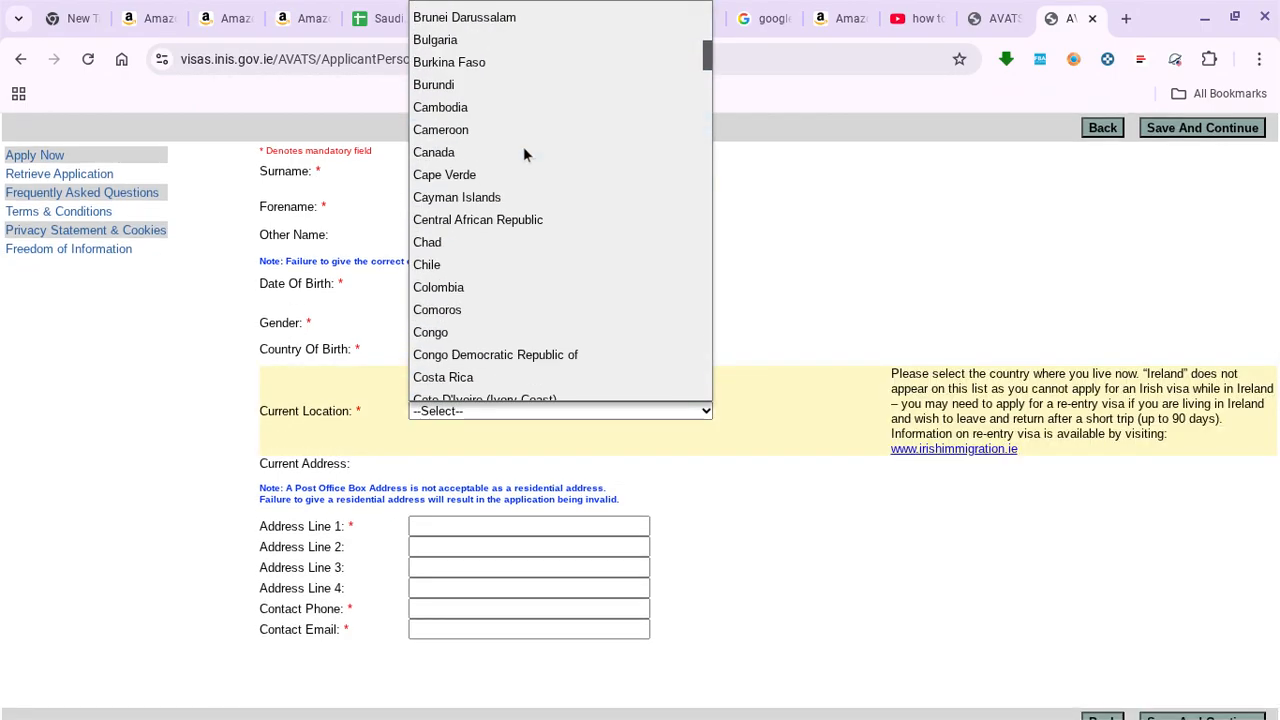
{"action": "scroll", "coordinate": [524, 200], "scroll_direction": "down", "scroll_amount": 10}
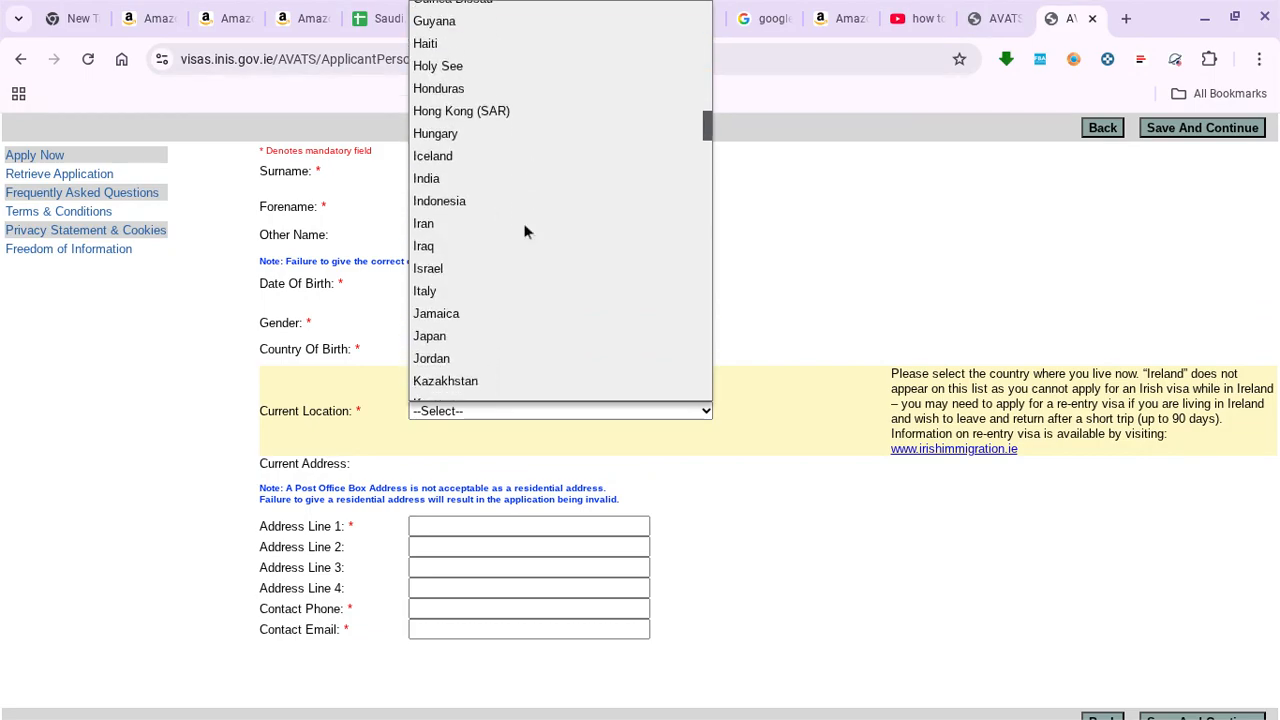
{"action": "scroll", "coordinate": [524, 231], "scroll_direction": "down", "scroll_amount": 12}
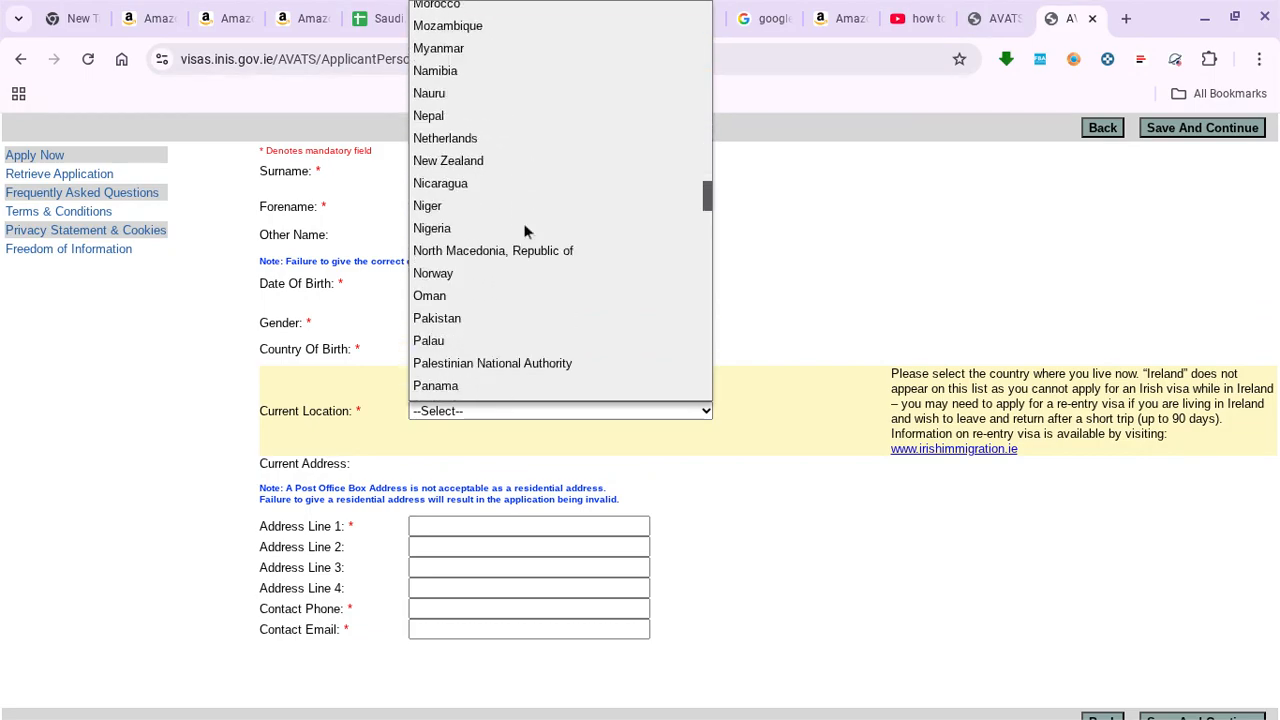
{"action": "left_click", "coordinate": [497, 198]}
Fill in address line 1, contact phone and contact email from the saved entries, then save the personal details and continue
{"action": "scroll", "coordinate": [520, 349], "scroll_direction": "down", "scroll_amount": 1}
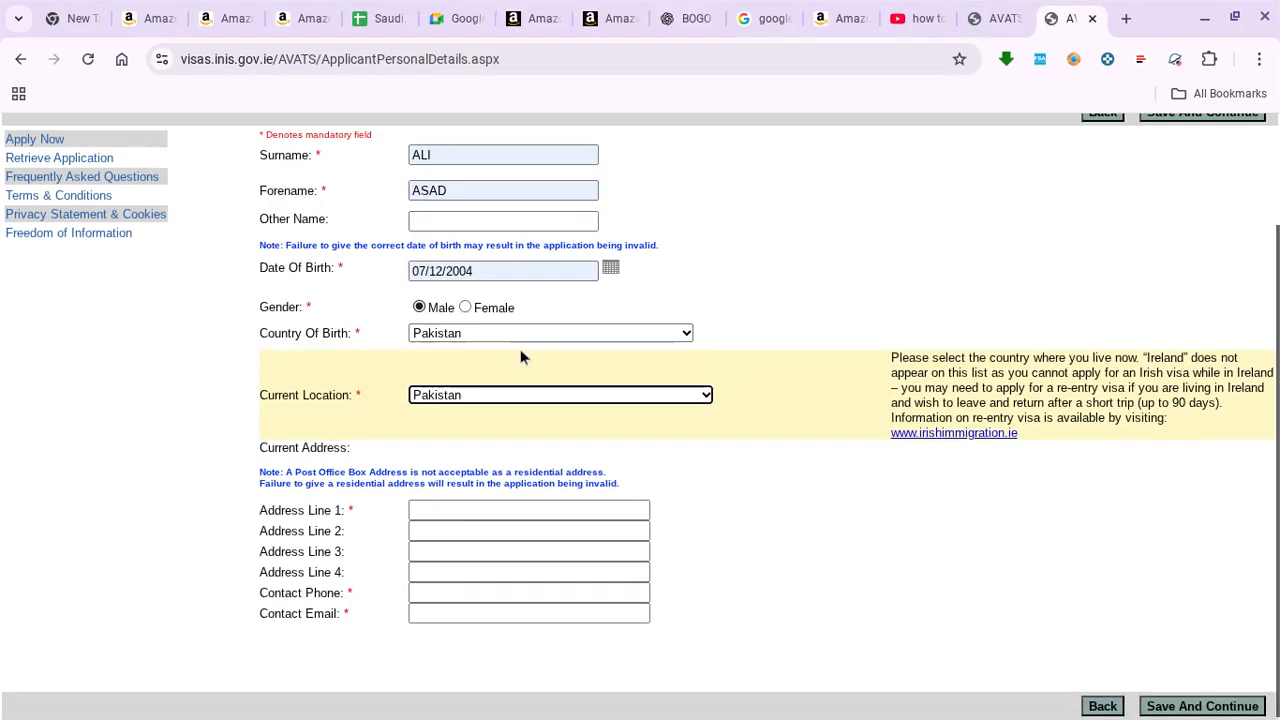
{"action": "left_click", "coordinate": [477, 511]}
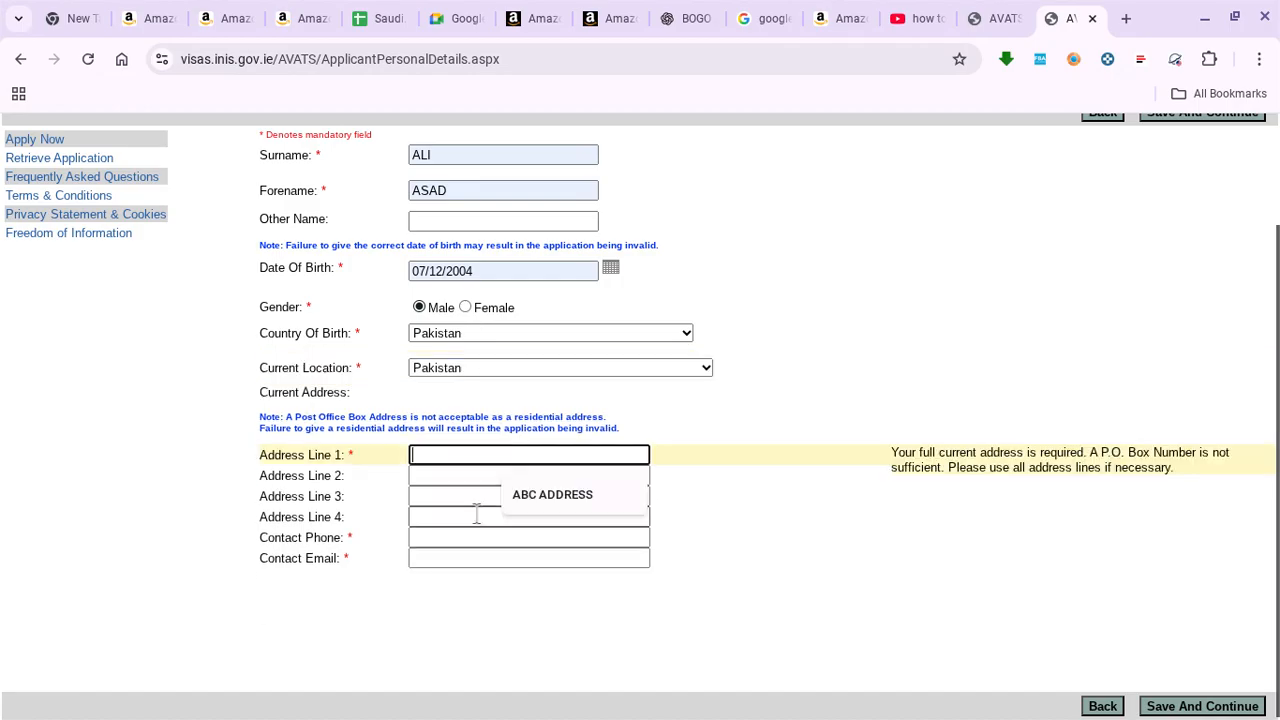
{"action": "left_click", "coordinate": [530, 497]}
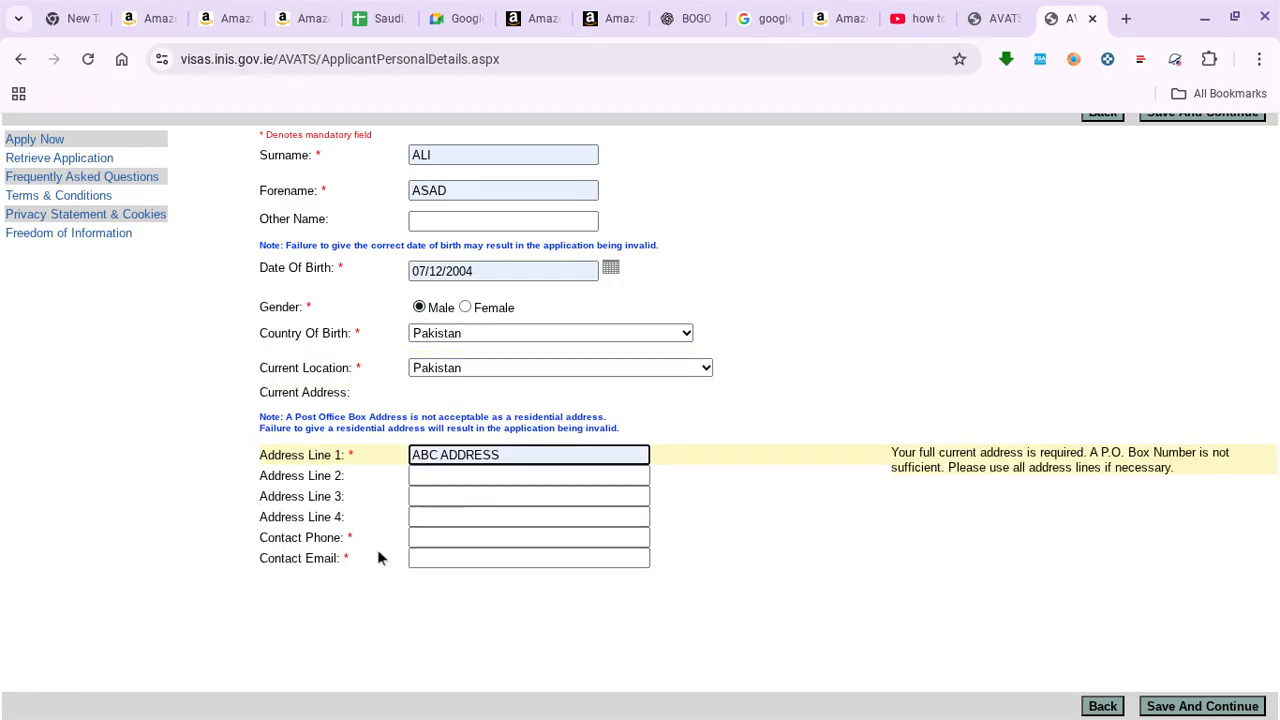
{"action": "left_click", "coordinate": [441, 537]}
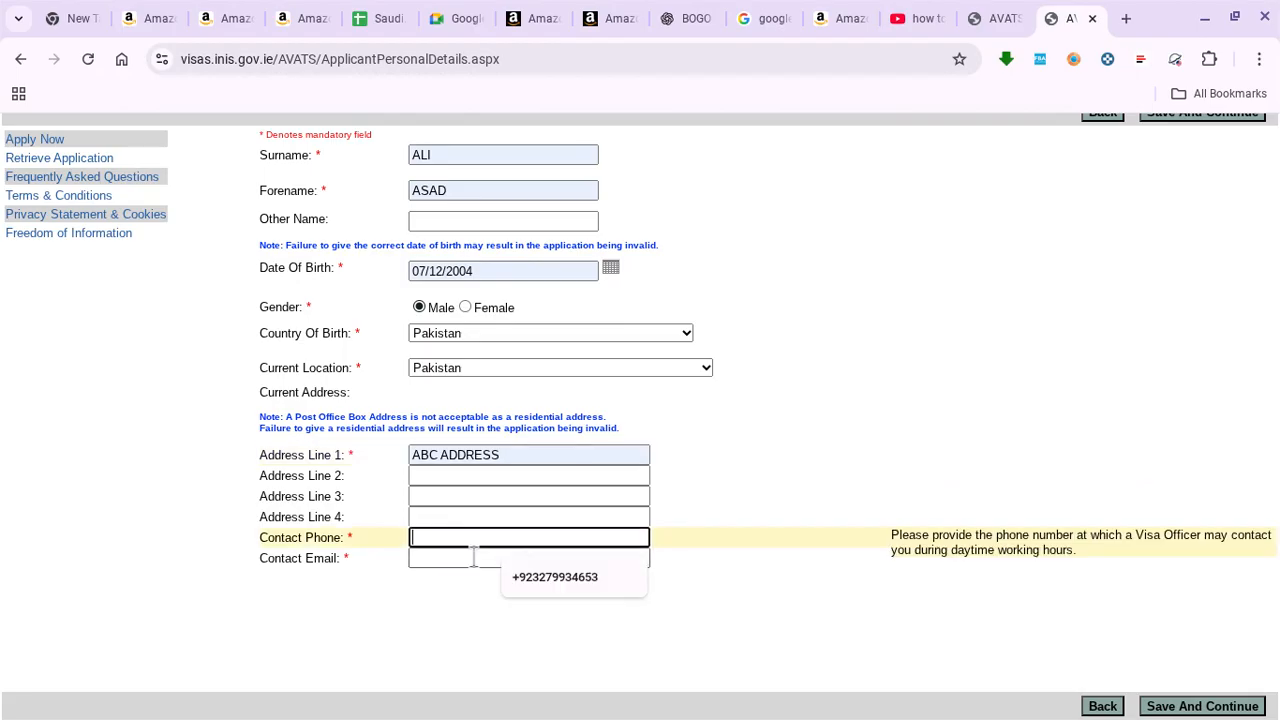
{"action": "left_click", "coordinate": [531, 583]}
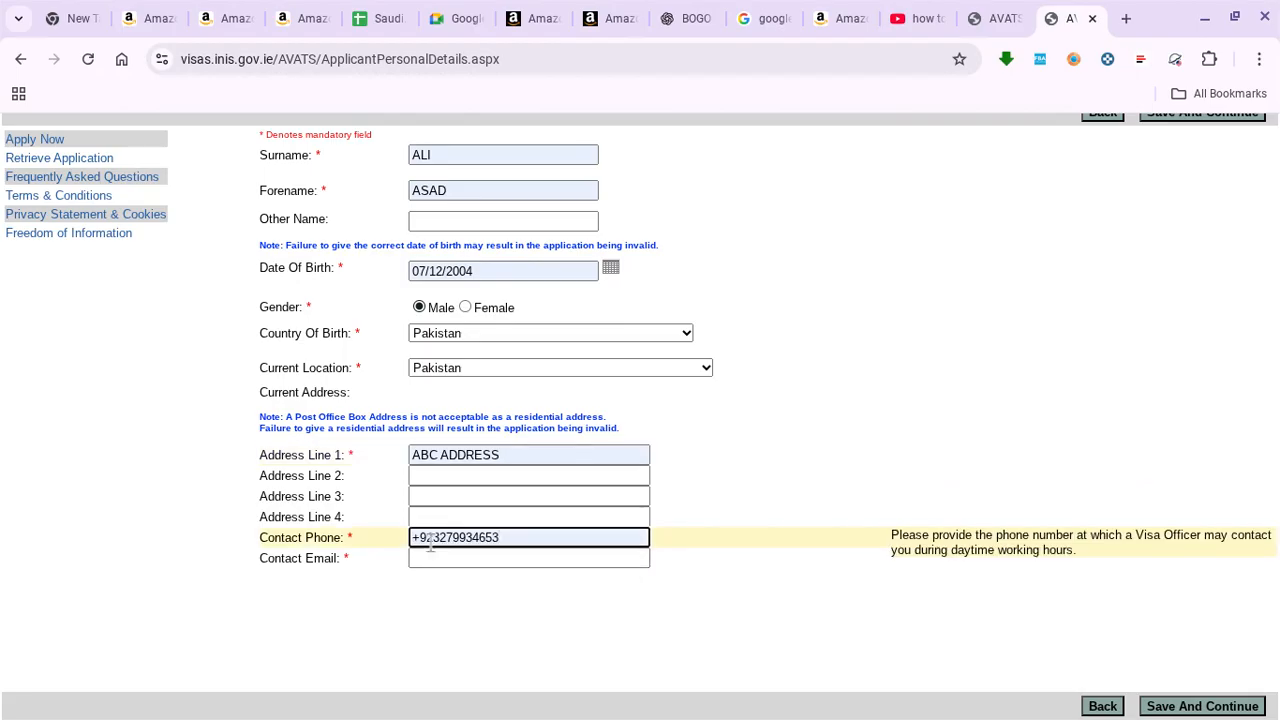
{"action": "left_click", "coordinate": [478, 558]}
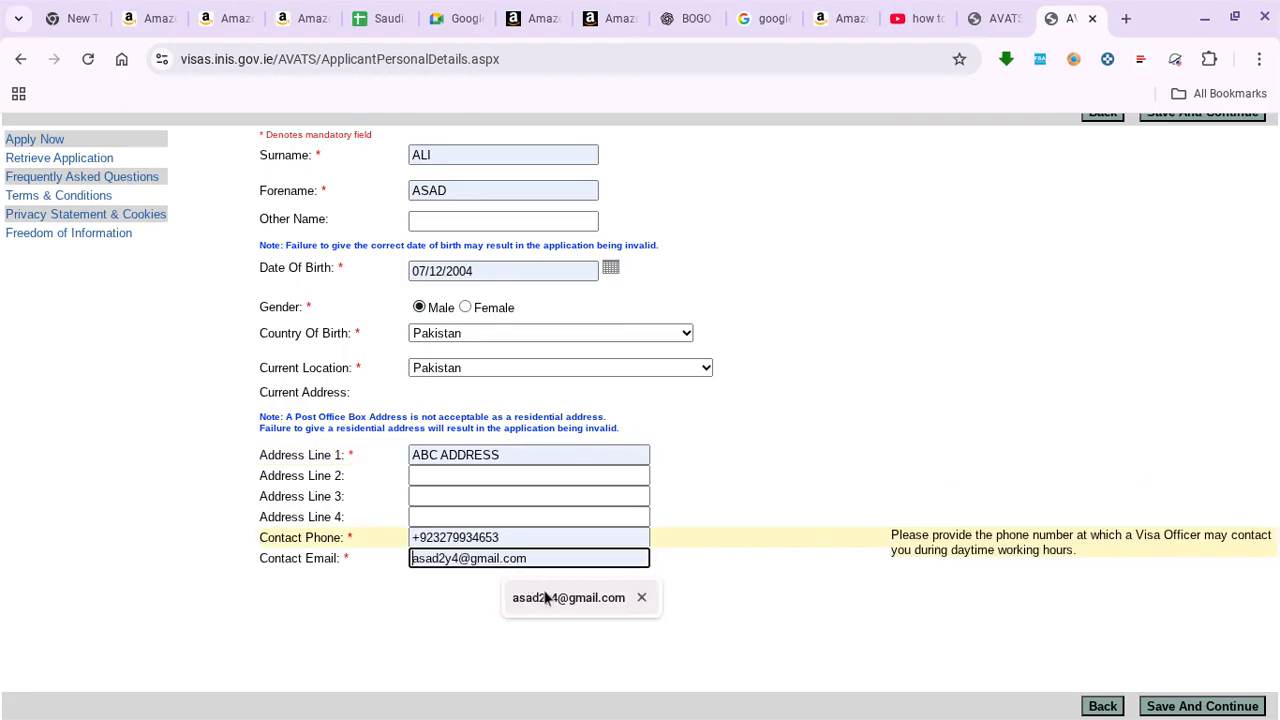
{"action": "left_click", "coordinate": [550, 592]}
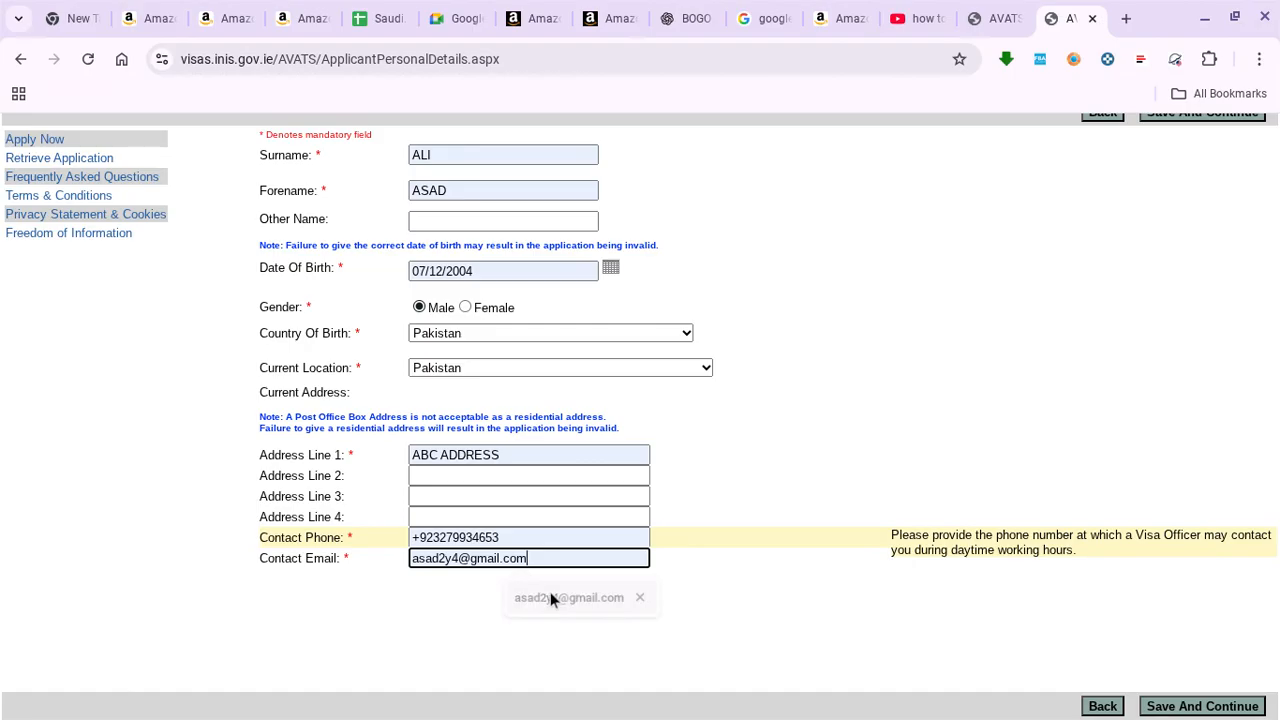
{"action": "left_click", "coordinate": [1192, 703]}
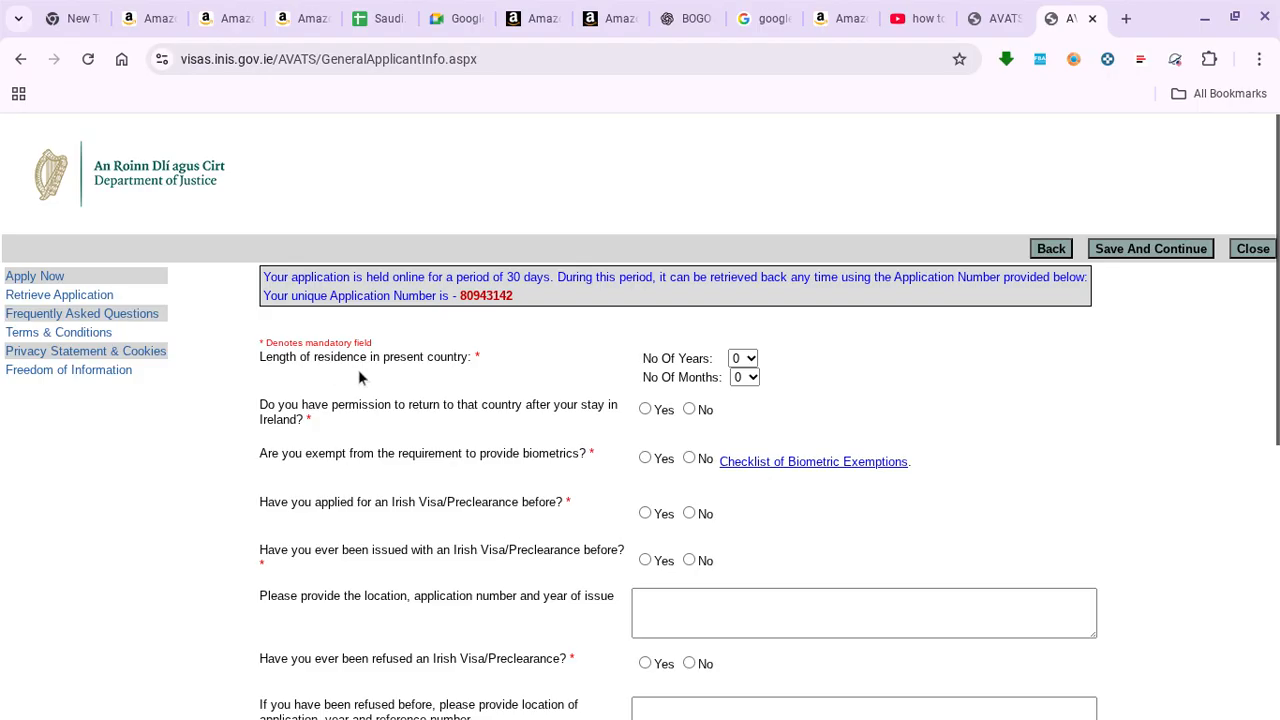
Set the length of residence in the present country to 19 years and 5 months
{"action": "left_click", "coordinate": [744, 360]}
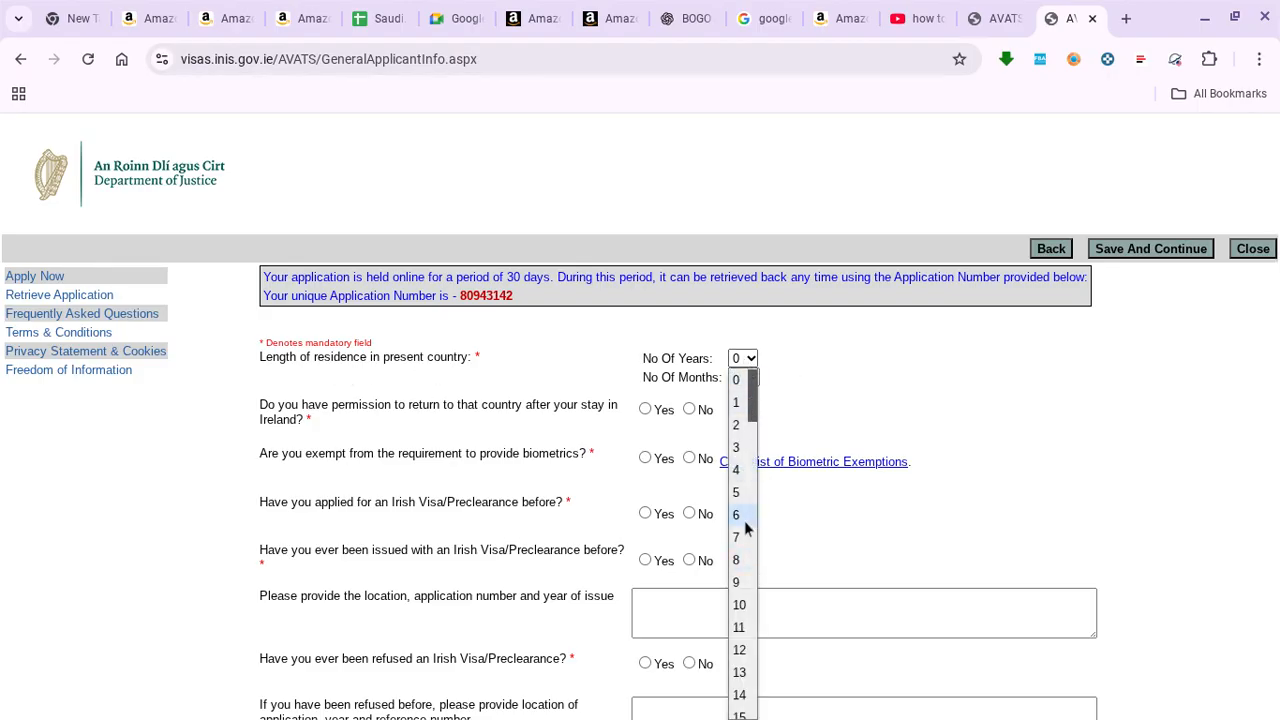
{"action": "scroll", "coordinate": [737, 580], "scroll_direction": "down", "scroll_amount": 3}
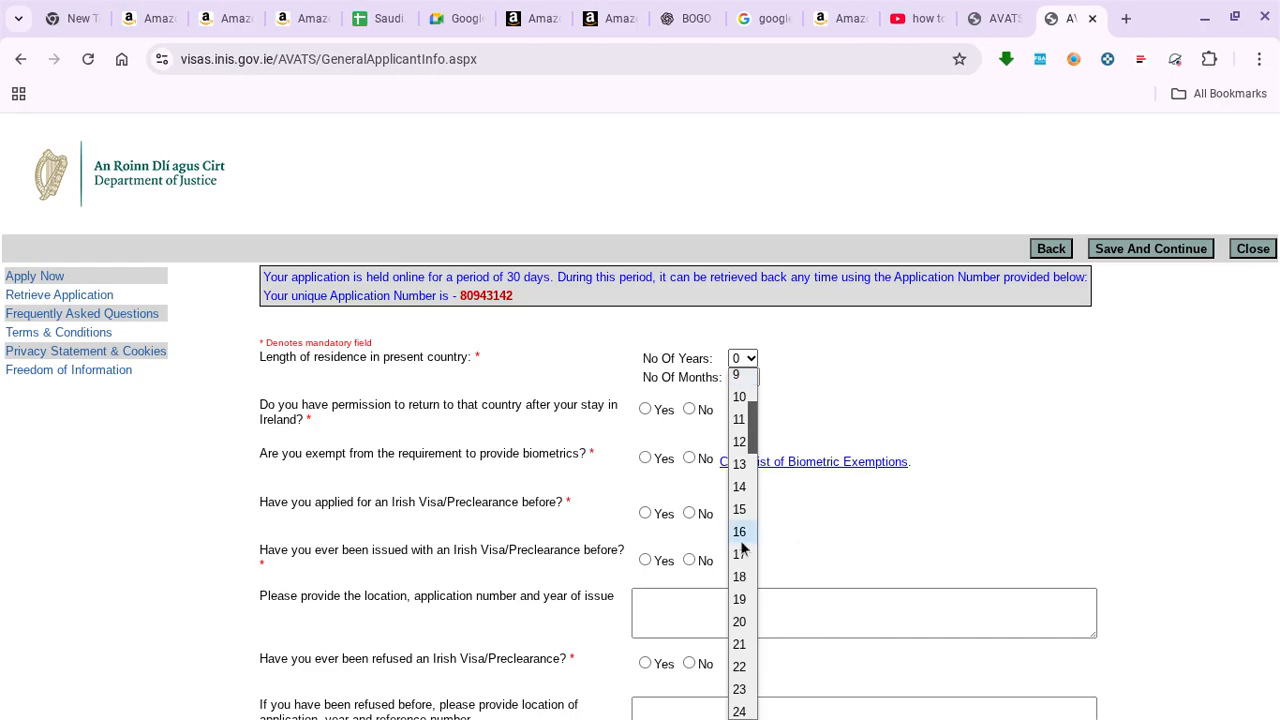
{"action": "left_click", "coordinate": [739, 599]}
{"action": "left_click", "coordinate": [750, 380]}
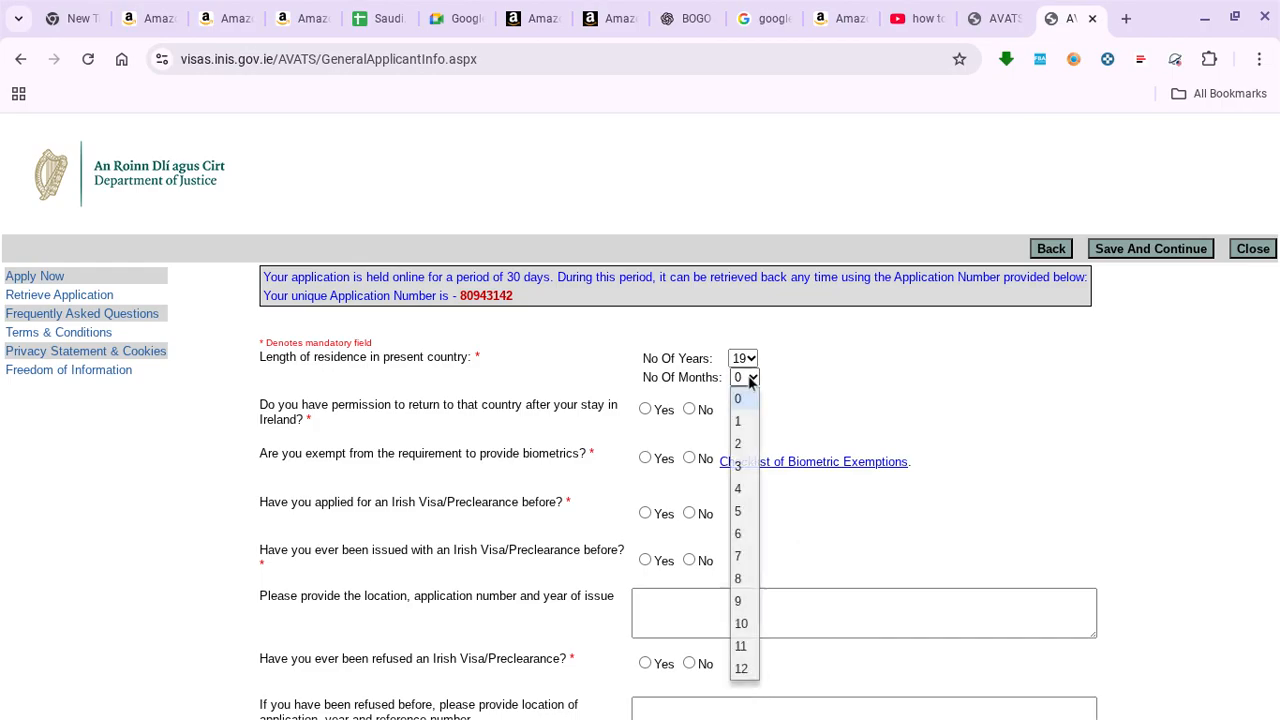
{"action": "left_click", "coordinate": [742, 514]}
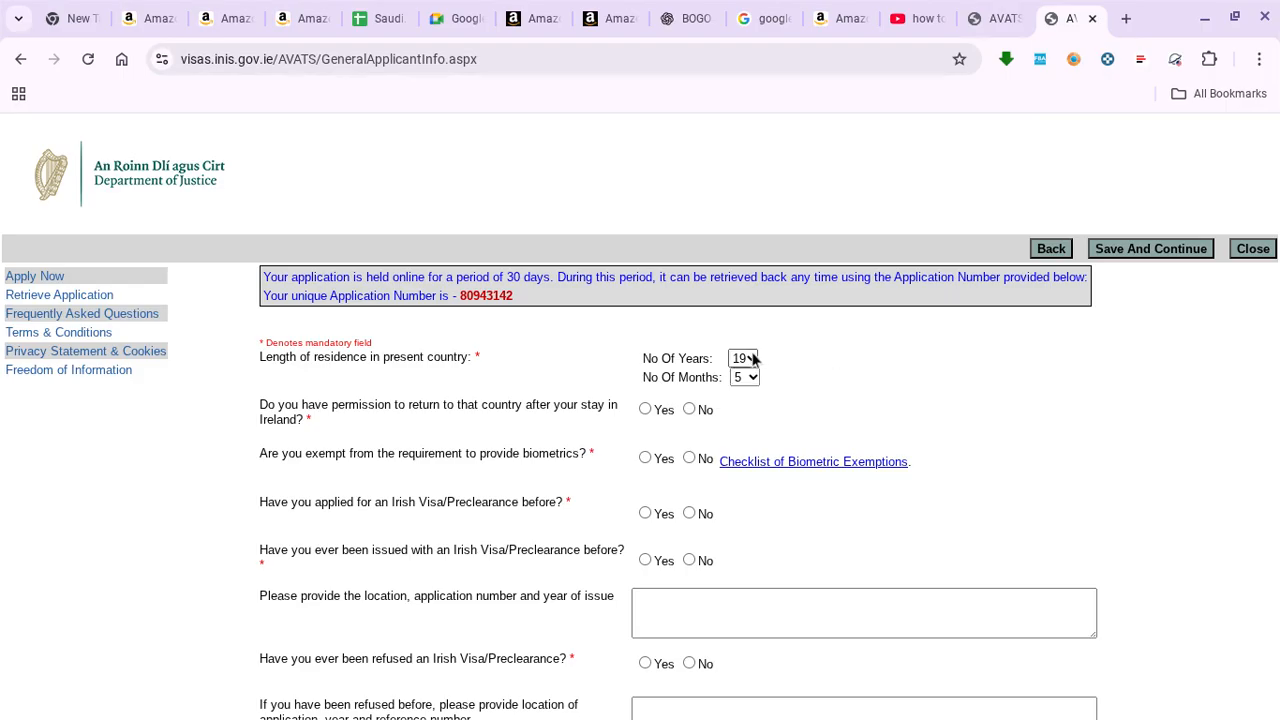
Answer Yes to permission to return, and No to biometrics exemption, previous Irish visa application and previously issued Irish visa
{"action": "scroll", "coordinate": [811, 393], "scroll_direction": "down", "scroll_amount": 1}
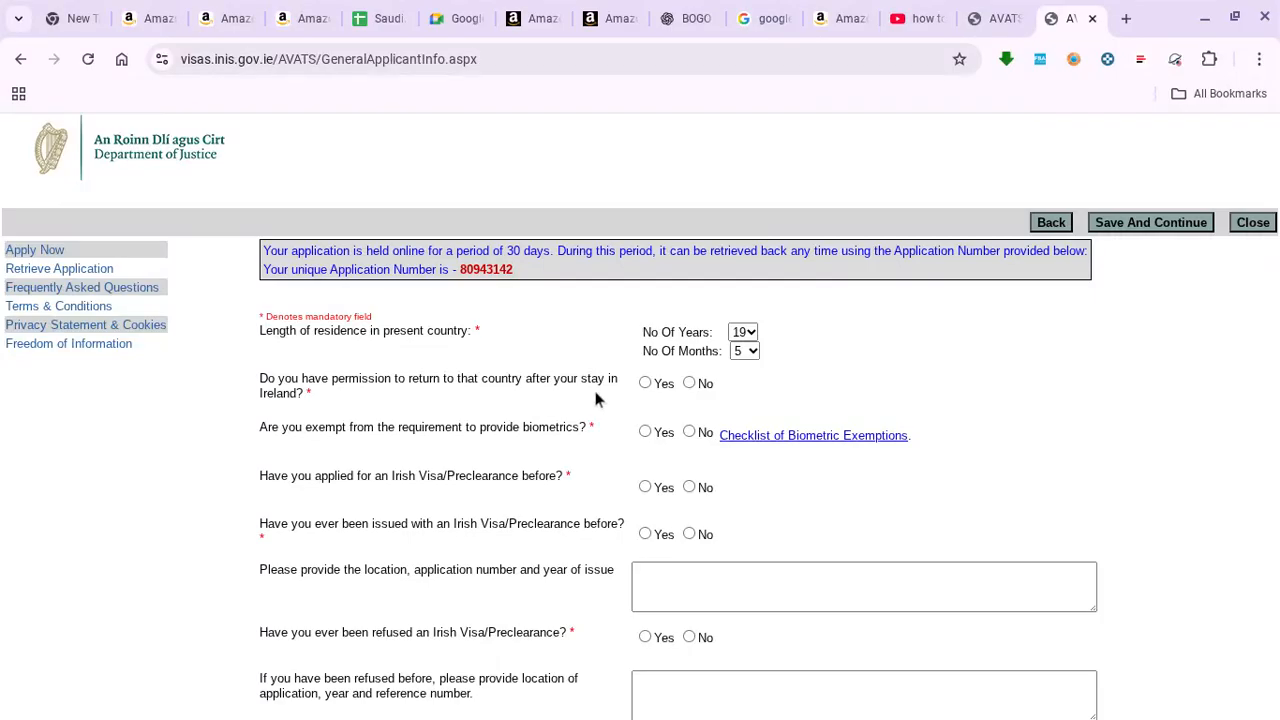
{"action": "left_click", "coordinate": [645, 383]}
{"action": "left_click", "coordinate": [690, 432]}
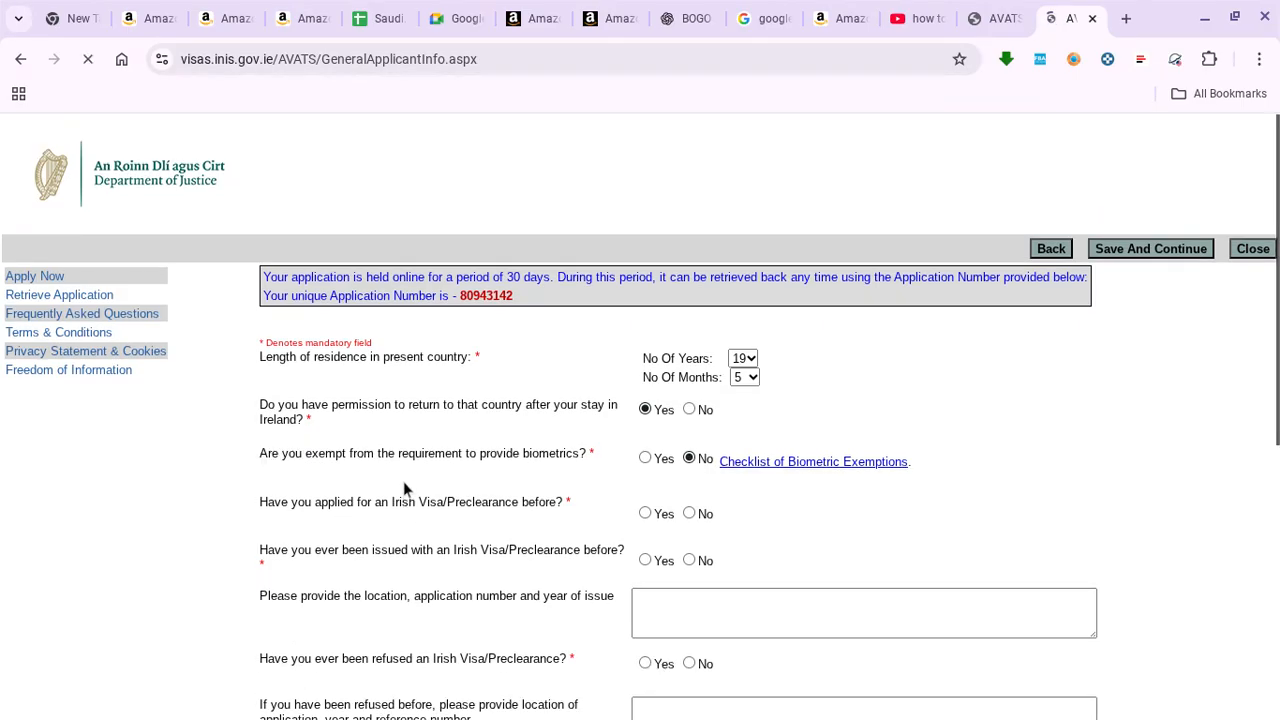
{"action": "left_click", "coordinate": [689, 513]}
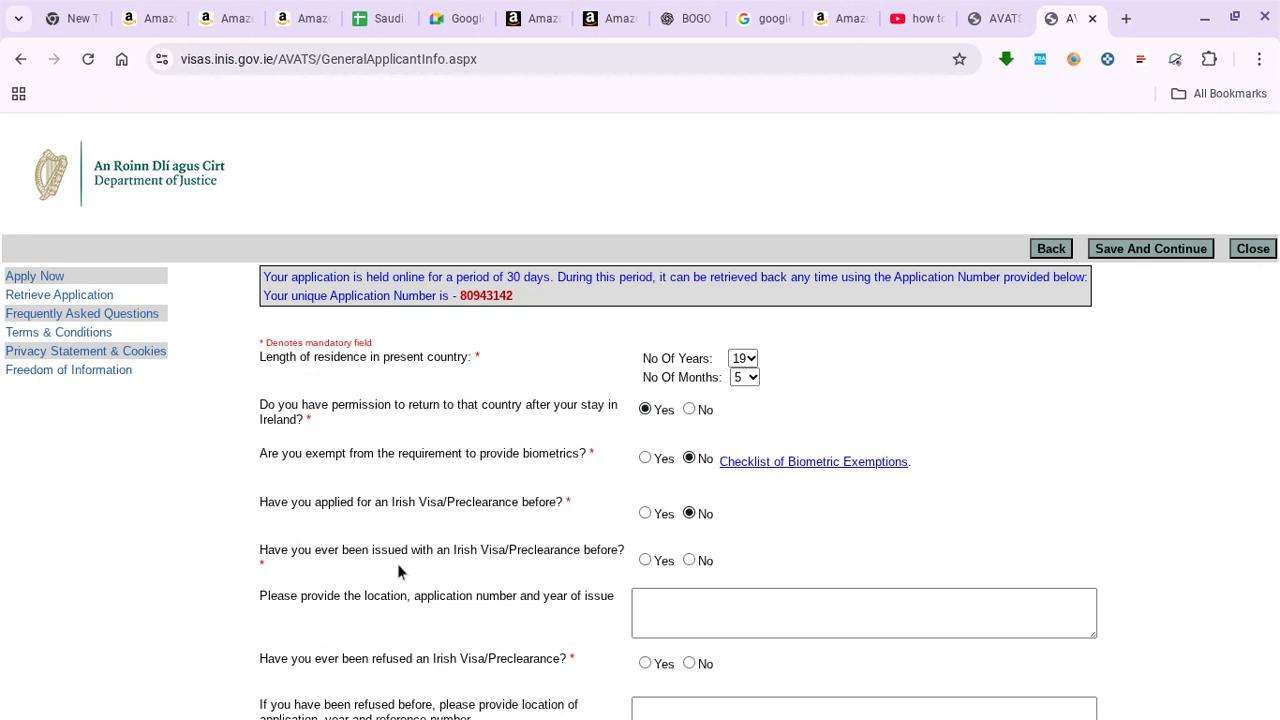
{"action": "left_click", "coordinate": [689, 560]}
Answer No to having been refused an Irish visa, having been in Ireland before and having family members living there
{"action": "scroll", "coordinate": [317, 542], "scroll_direction": "down", "scroll_amount": 2}
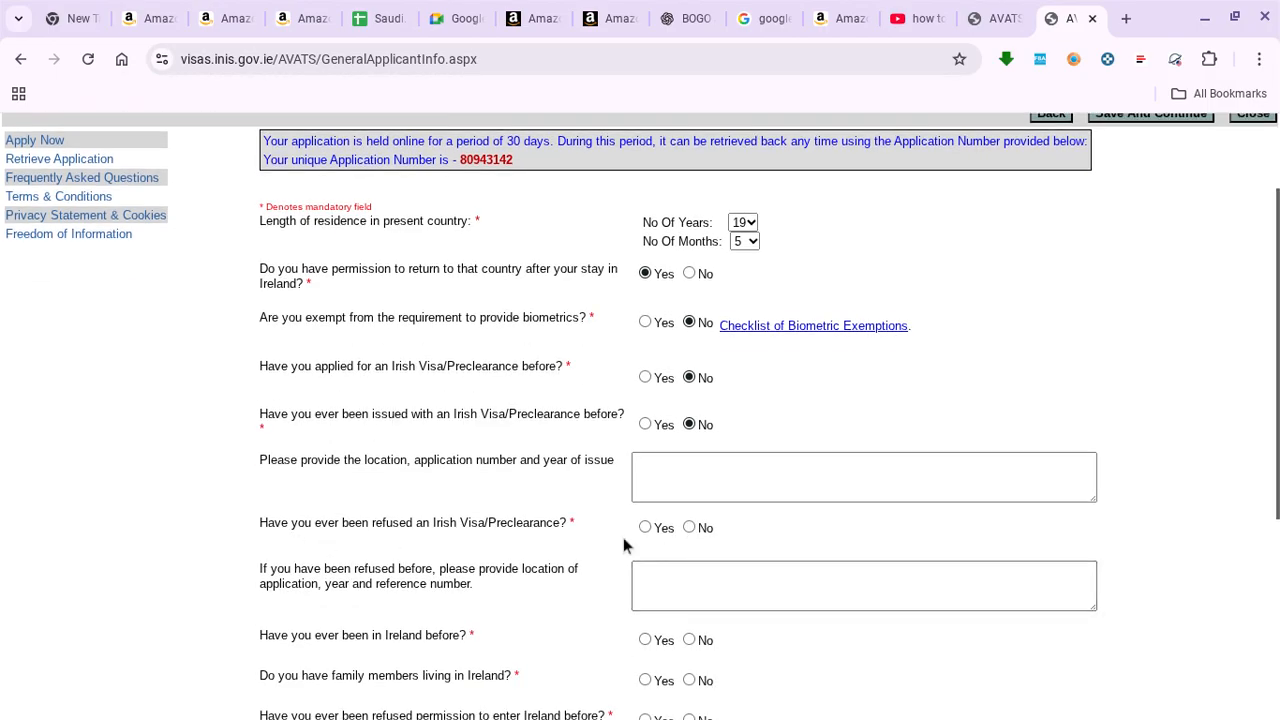
{"action": "left_click", "coordinate": [689, 527]}
{"action": "scroll", "coordinate": [689, 530], "scroll_direction": "down", "scroll_amount": 1}
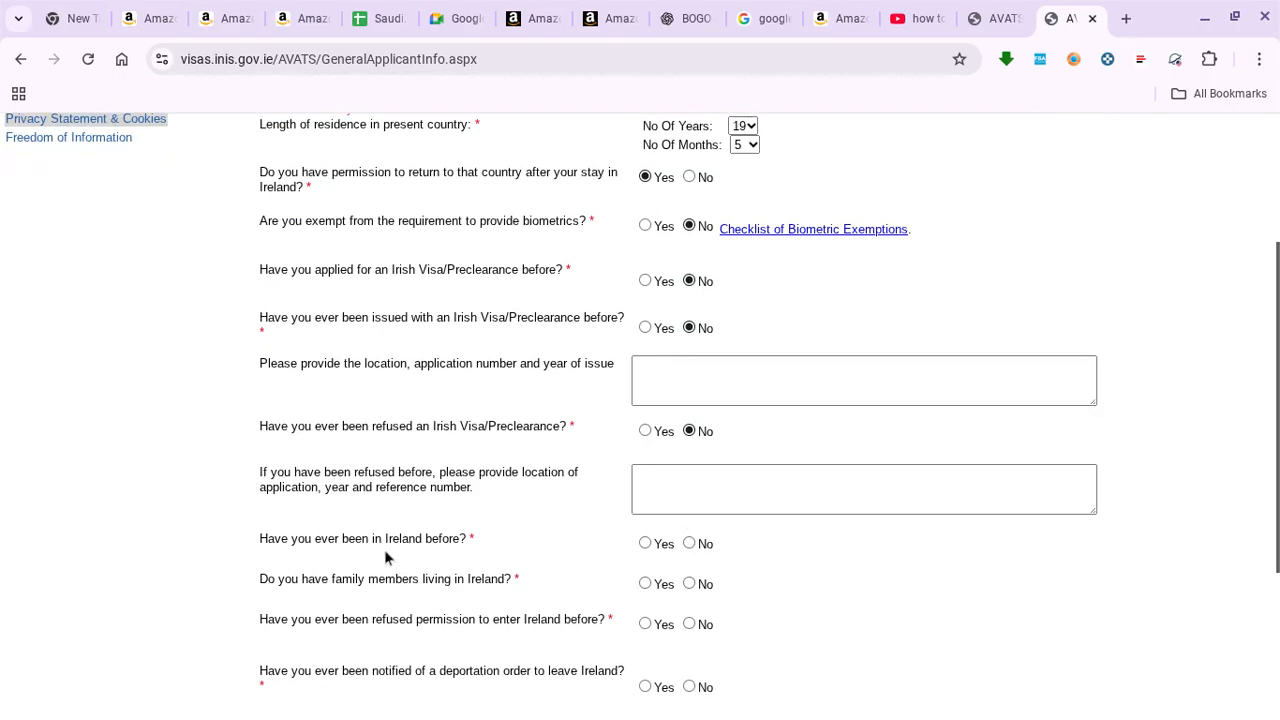
{"action": "left_click", "coordinate": [688, 546]}
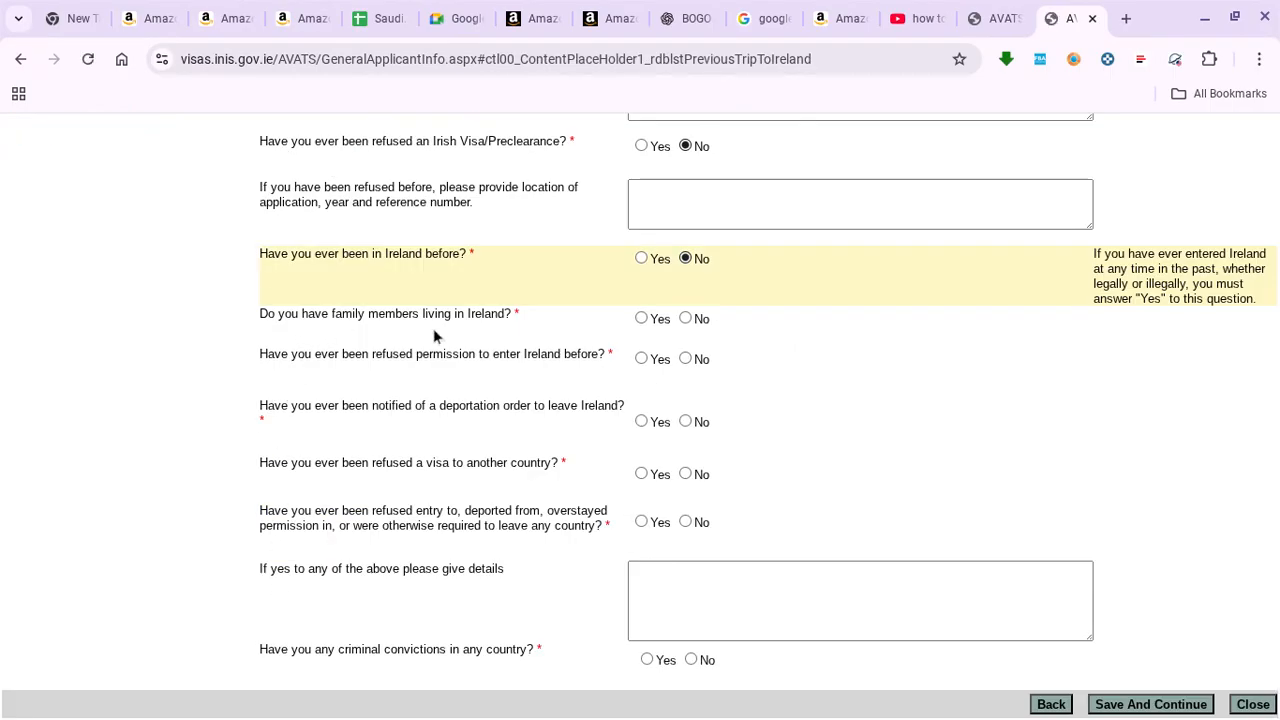
{"action": "left_click", "coordinate": [685, 318]}
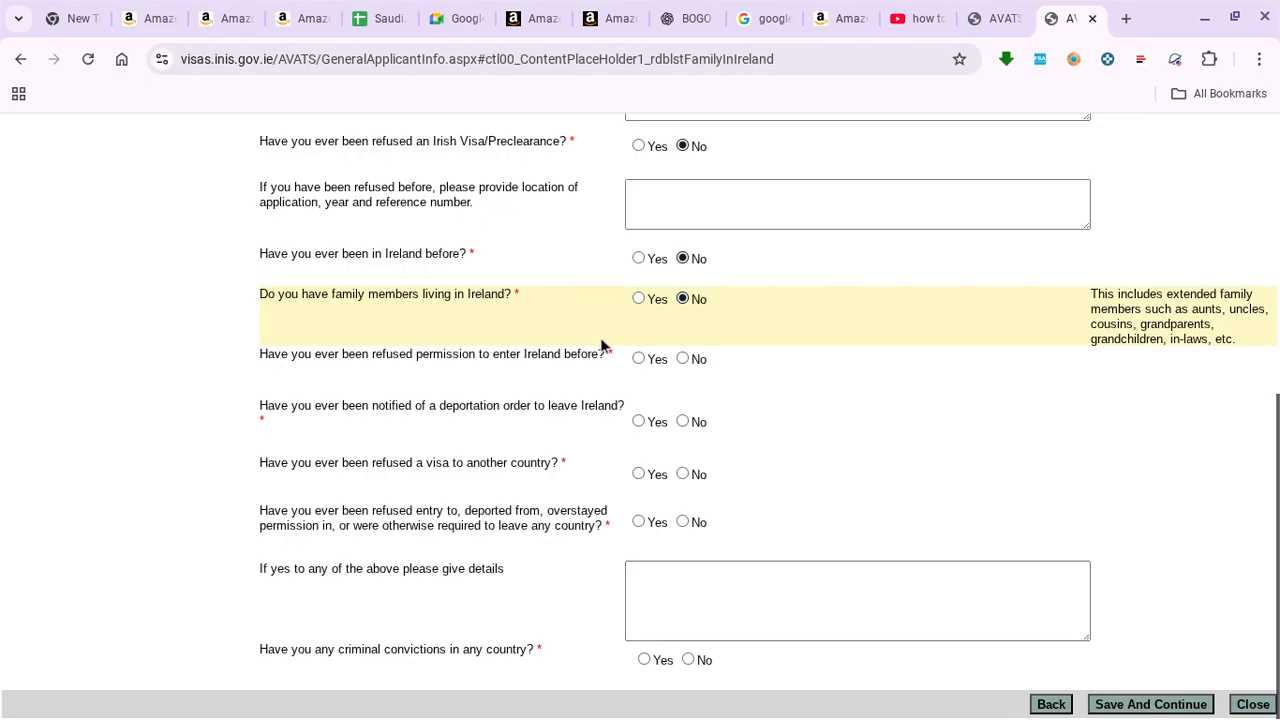
Answer No to having been refused permission to enter Ireland and to having been notified of a deportation order
{"action": "scroll", "coordinate": [601, 345], "scroll_direction": "up", "scroll_amount": 1}
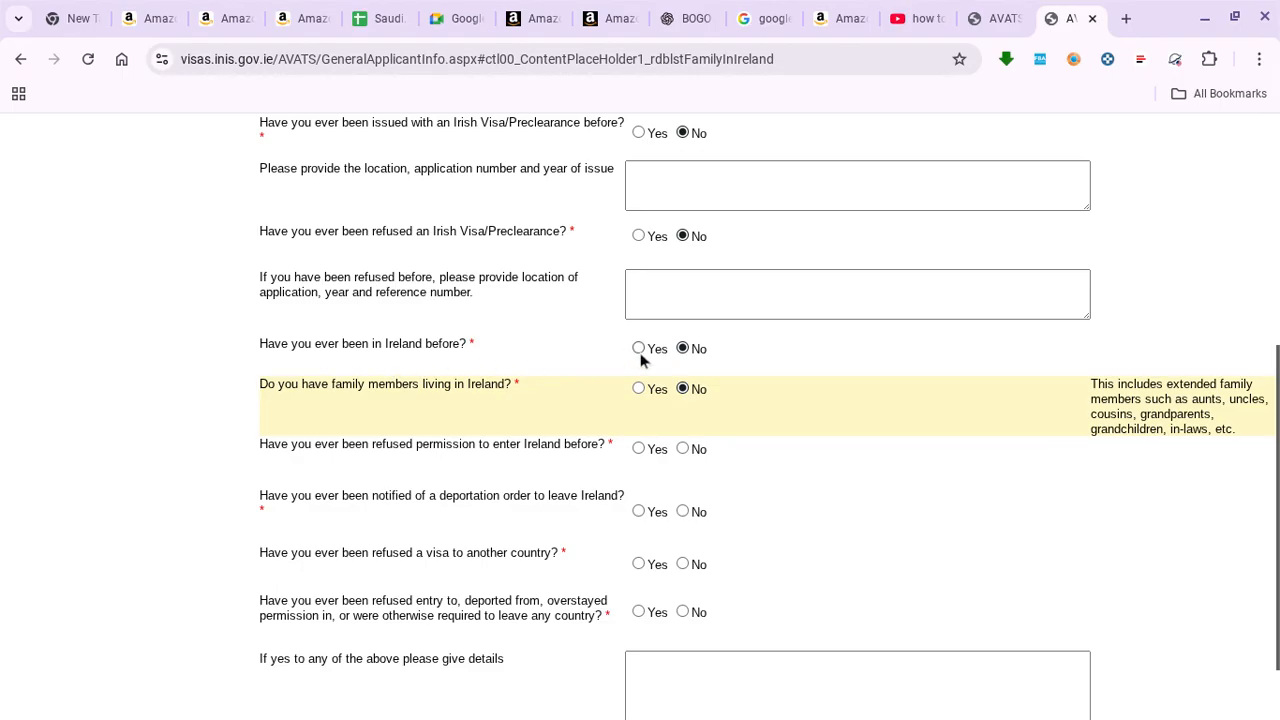
{"action": "scroll", "coordinate": [624, 392], "scroll_direction": "down", "scroll_amount": 1}
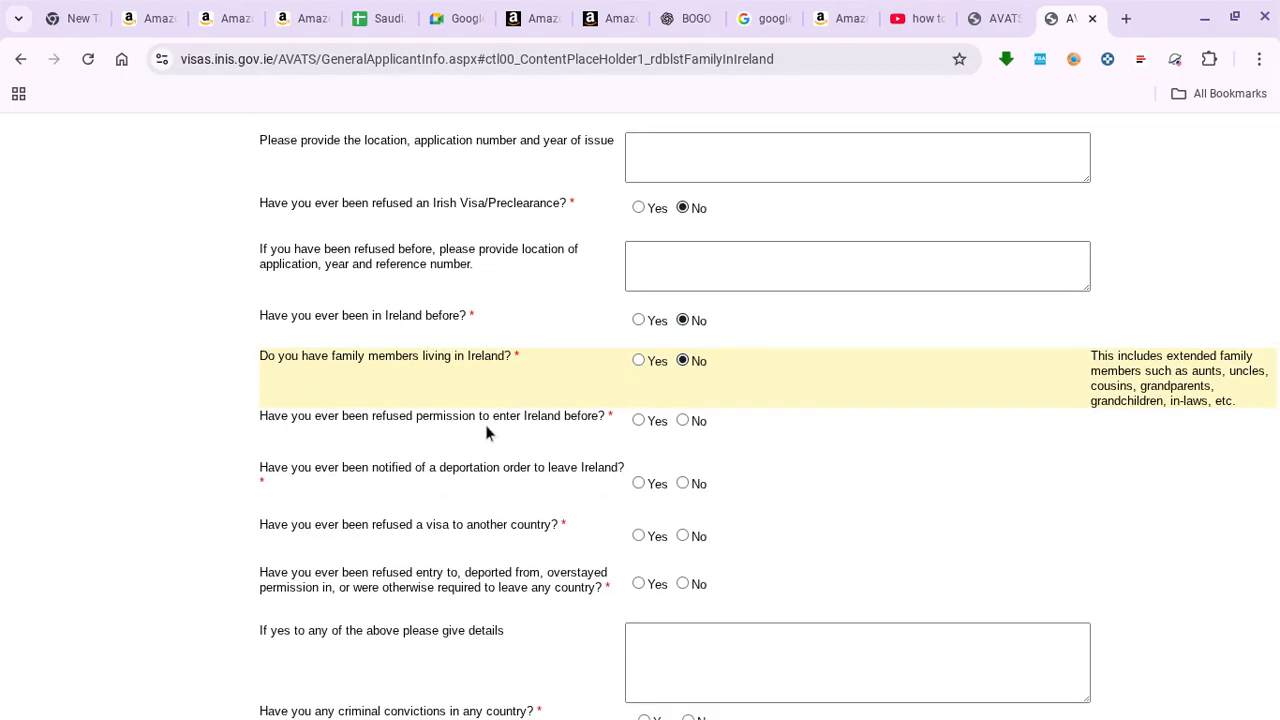
{"action": "left_click", "coordinate": [682, 421]}
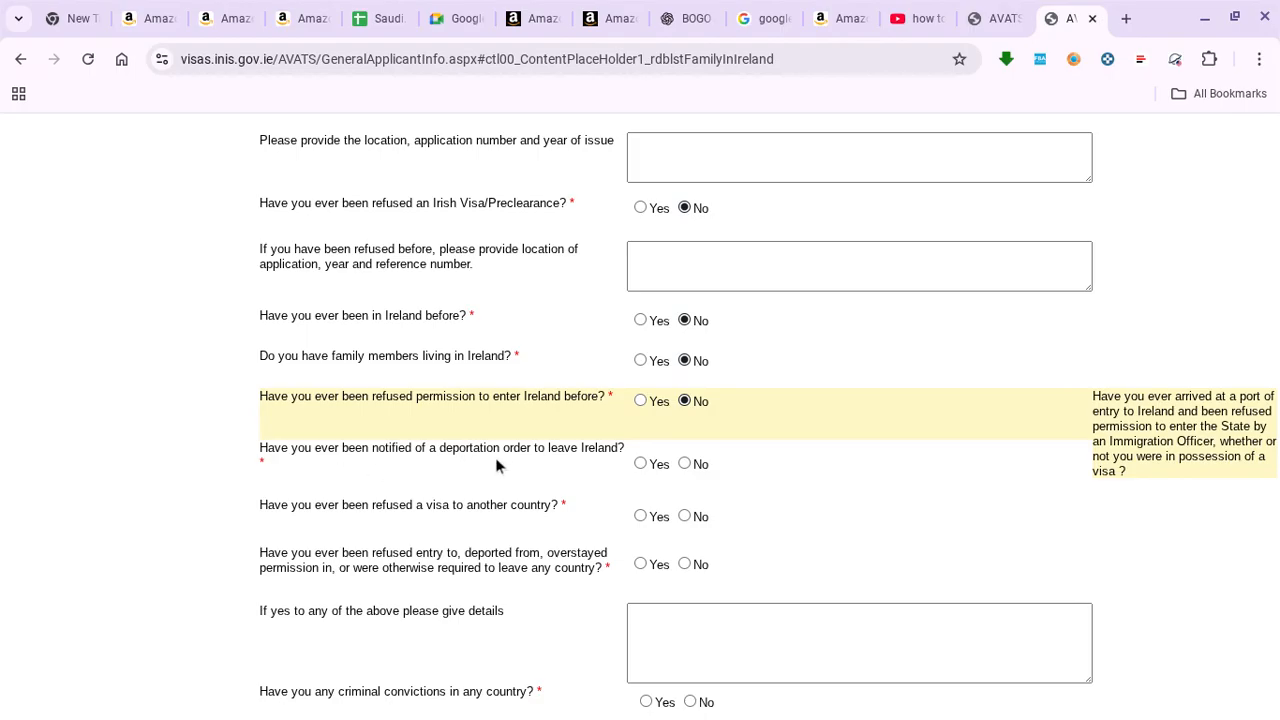
{"action": "left_click", "coordinate": [684, 464]}
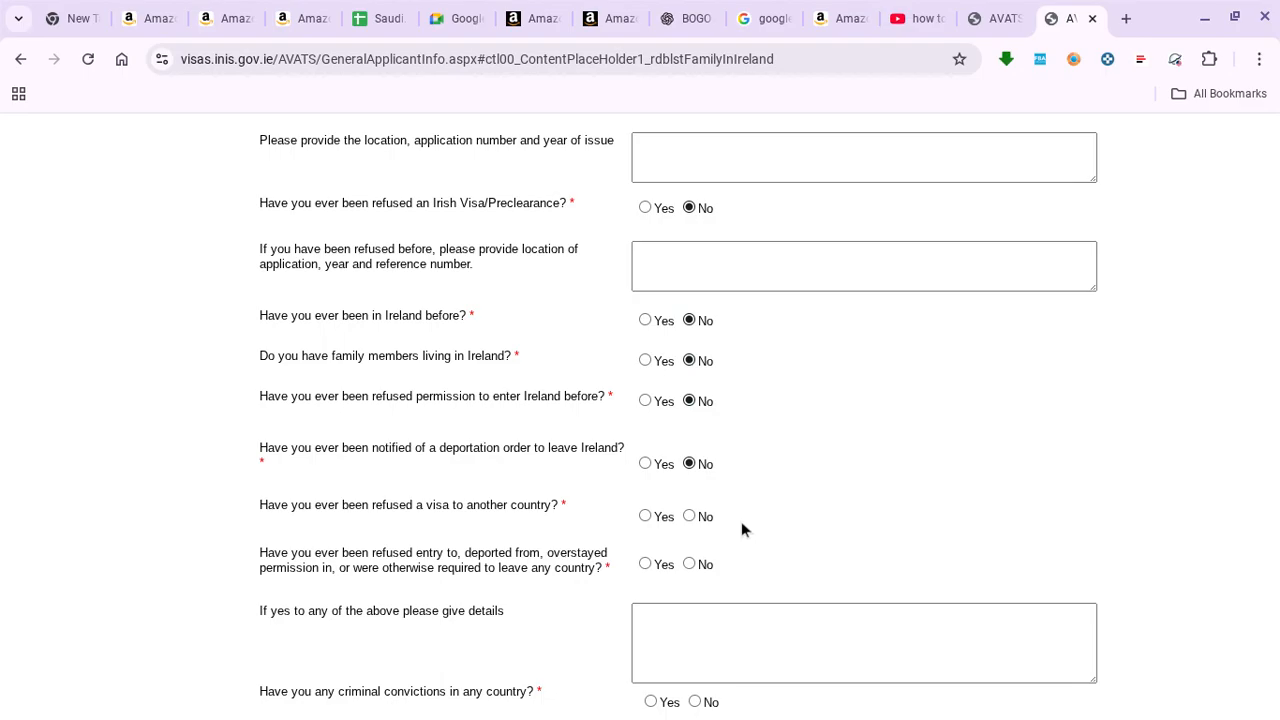
Answer Yes to visa refusal by another country, No to refused entry or deportation and to criminal convictions, then save and continue
{"action": "left_click", "coordinate": [645, 516]}
{"action": "left_click", "coordinate": [689, 564]}
{"action": "scroll", "coordinate": [689, 566], "scroll_direction": "down", "scroll_amount": 1}
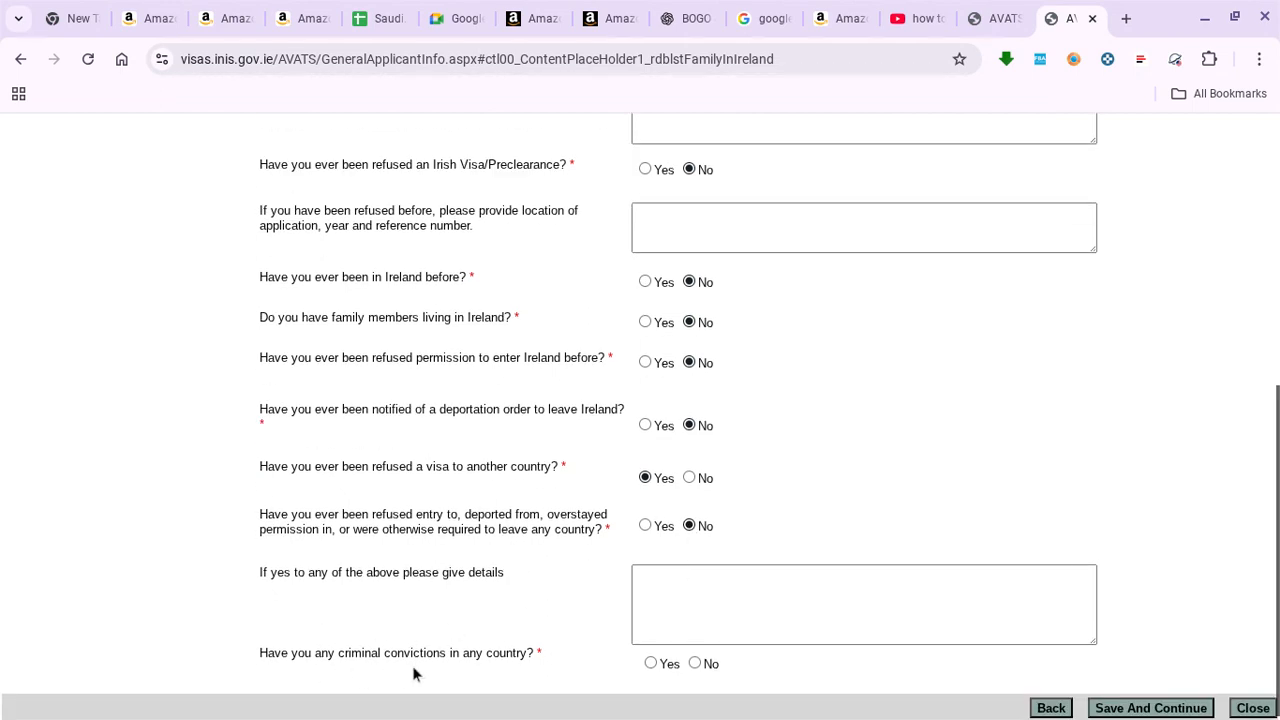
{"action": "left_click", "coordinate": [695, 663]}
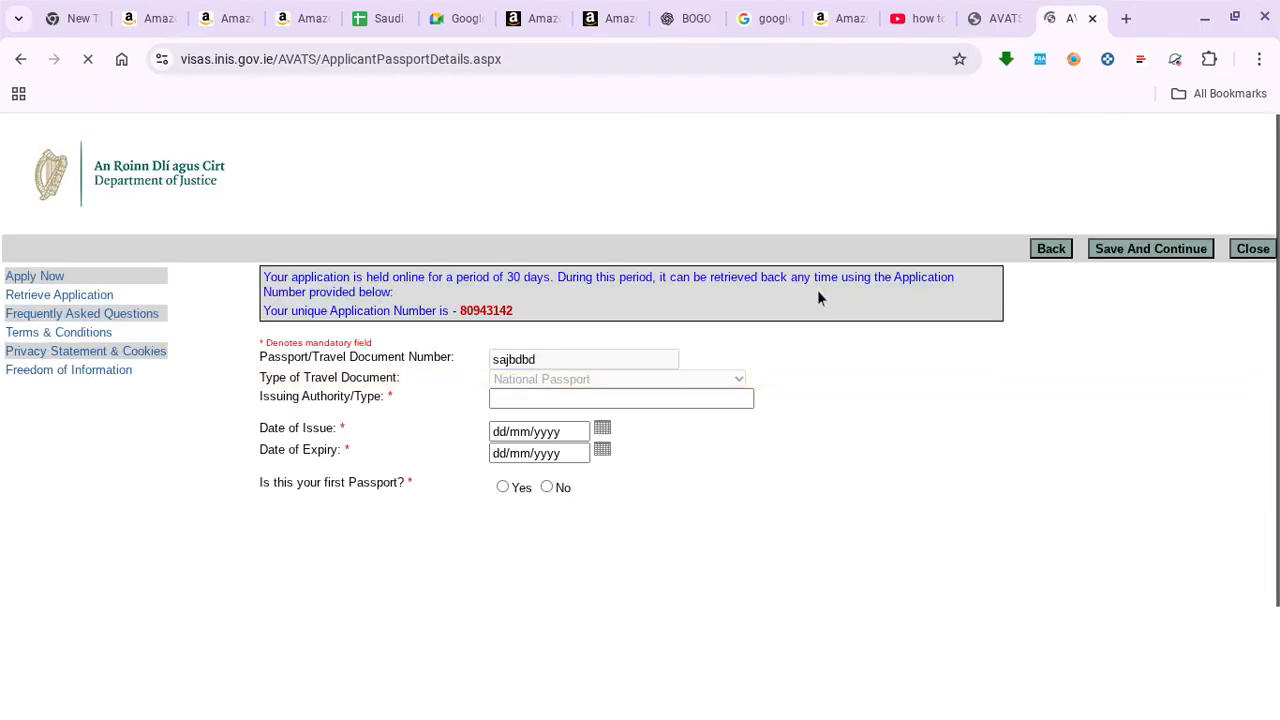
{"action": "mouse_move", "coordinate": [352, 372]}
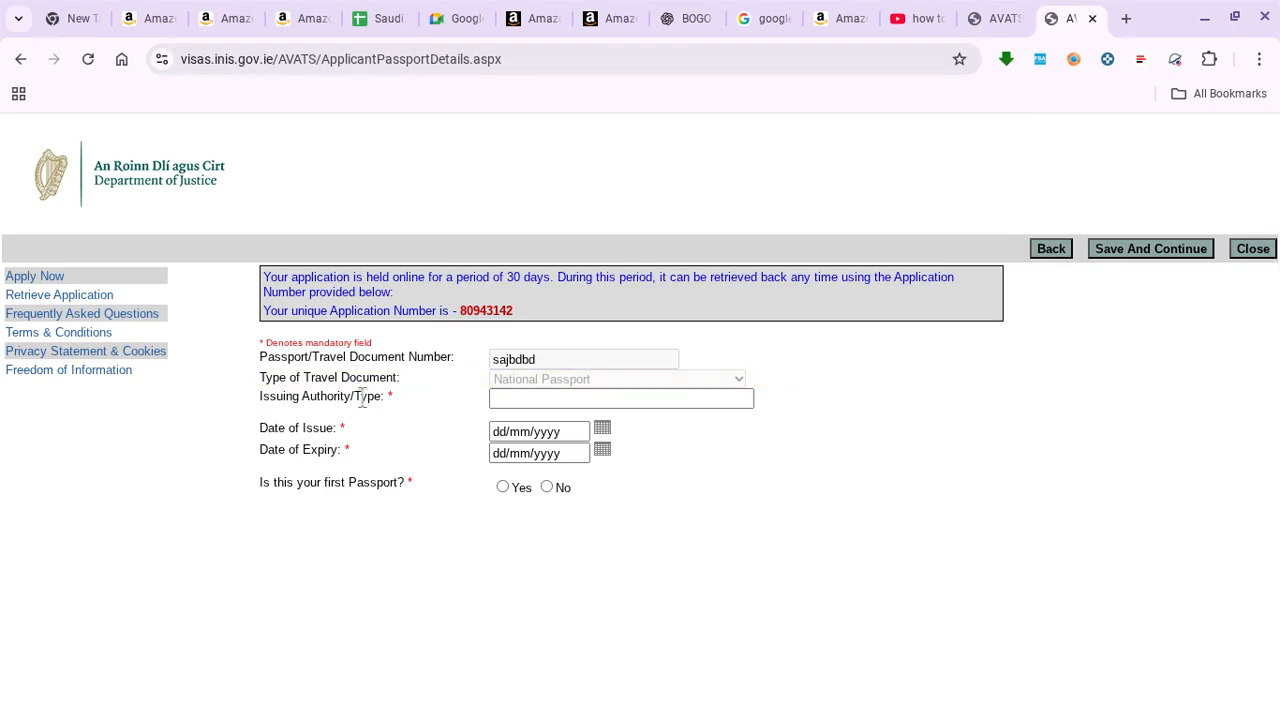
Fill in the passport details with issuing authority GOVT OF PAKISTAN, issue date 02/12/2025 and expiry date 03/12/2026
{"action": "left_click", "coordinate": [538, 399]}
{"action": "left_click", "coordinate": [539, 399]}
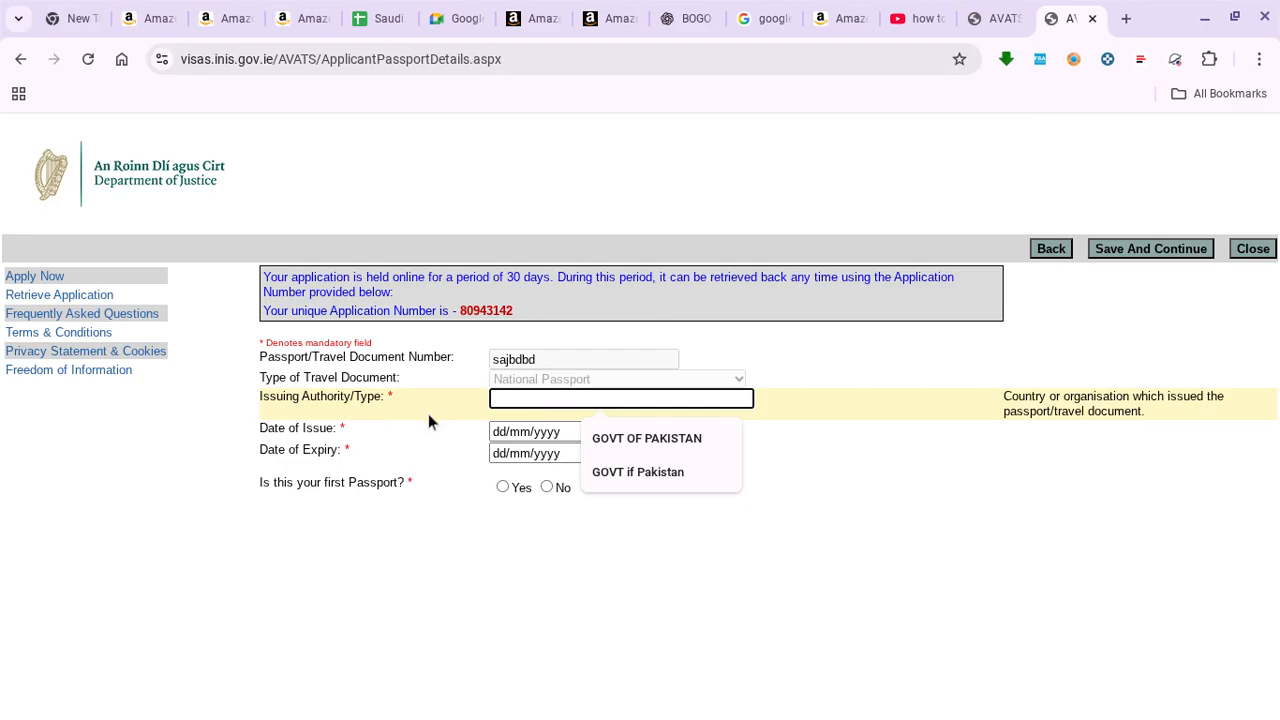
{"action": "left_click", "coordinate": [656, 440]}
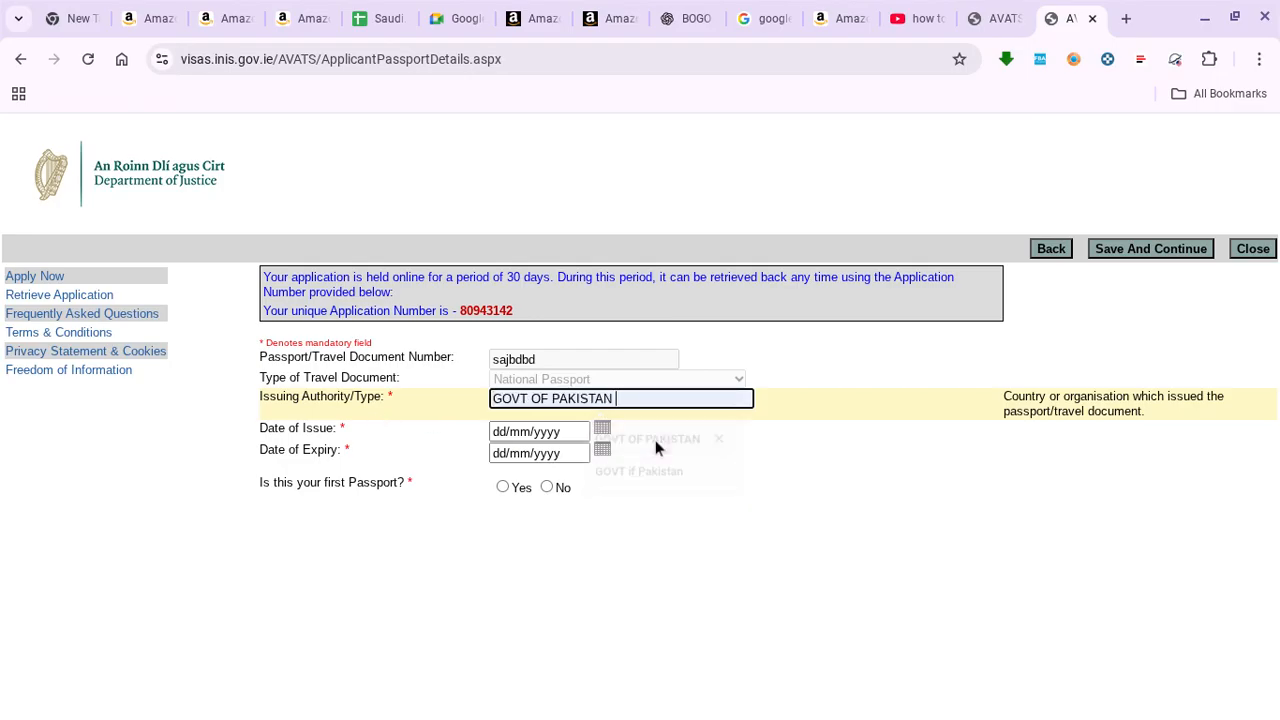
{"action": "left_click", "coordinate": [520, 433]}
{"action": "left_click", "coordinate": [570, 472]}
{"action": "left_click", "coordinate": [551, 453]}
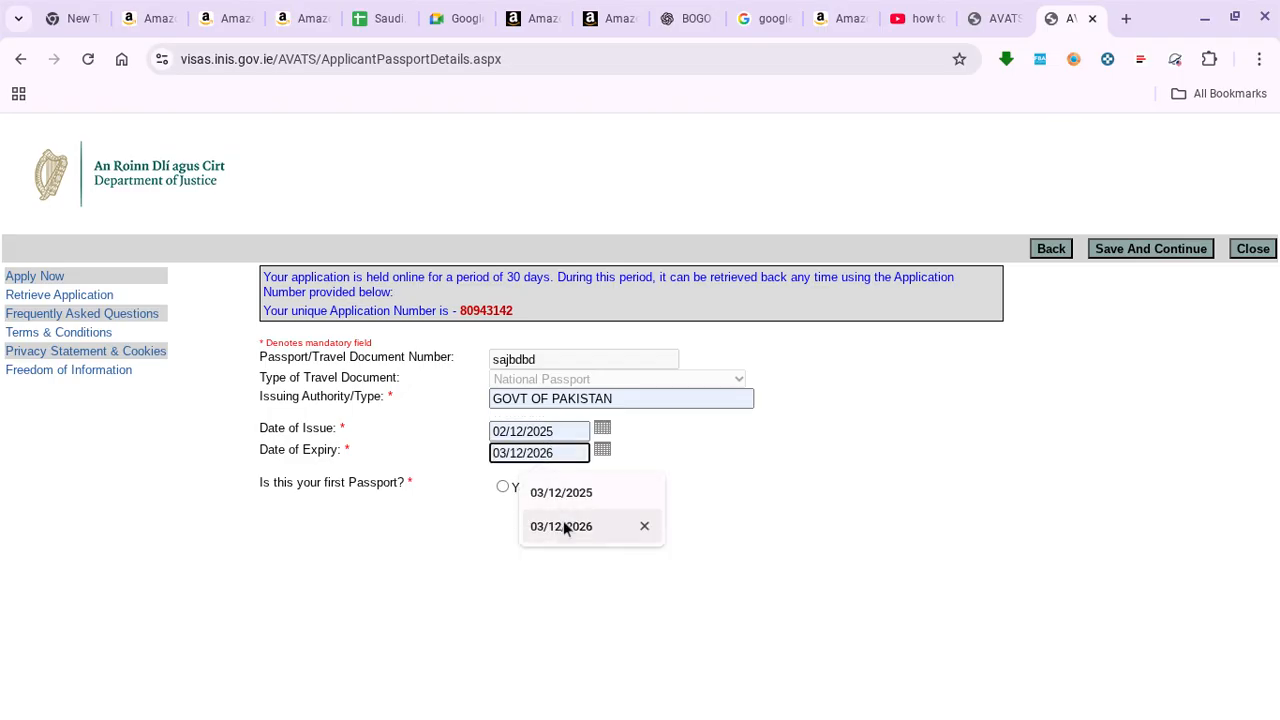
{"action": "left_click", "coordinate": [561, 526]}
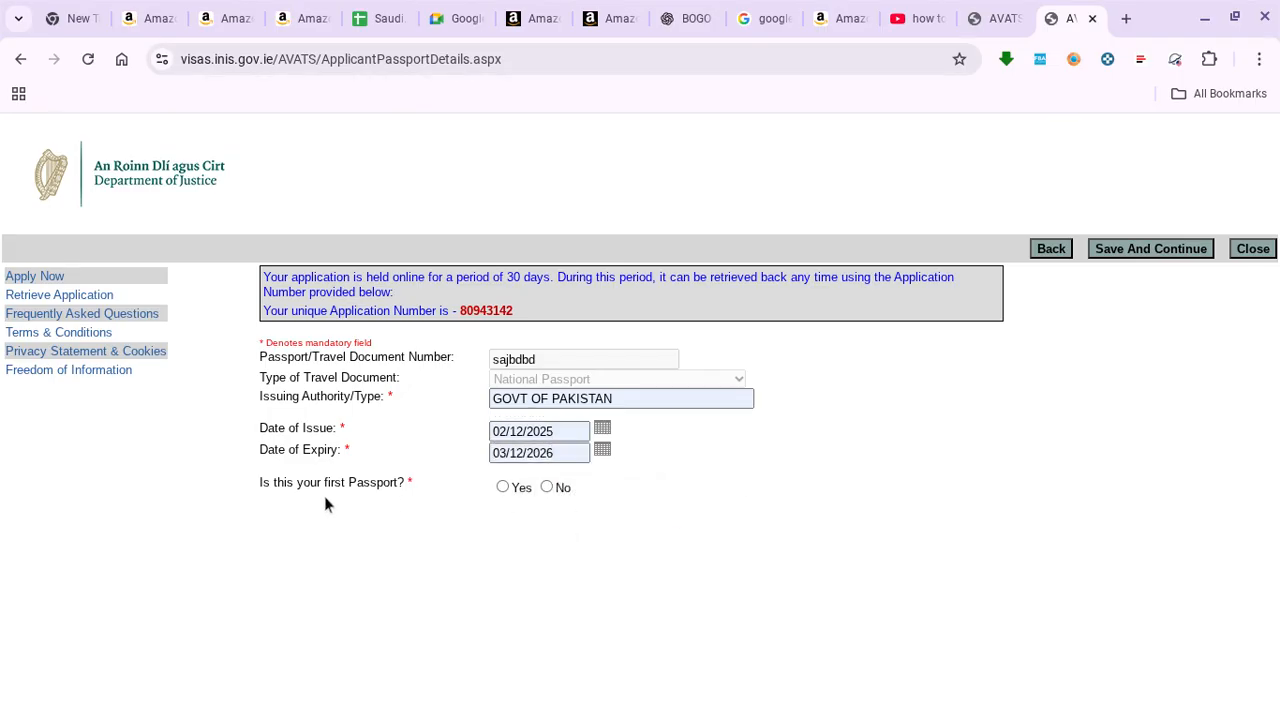
Answer Yes to this being the applicant's first passport, then save and continue
{"action": "left_click", "coordinate": [502, 487]}
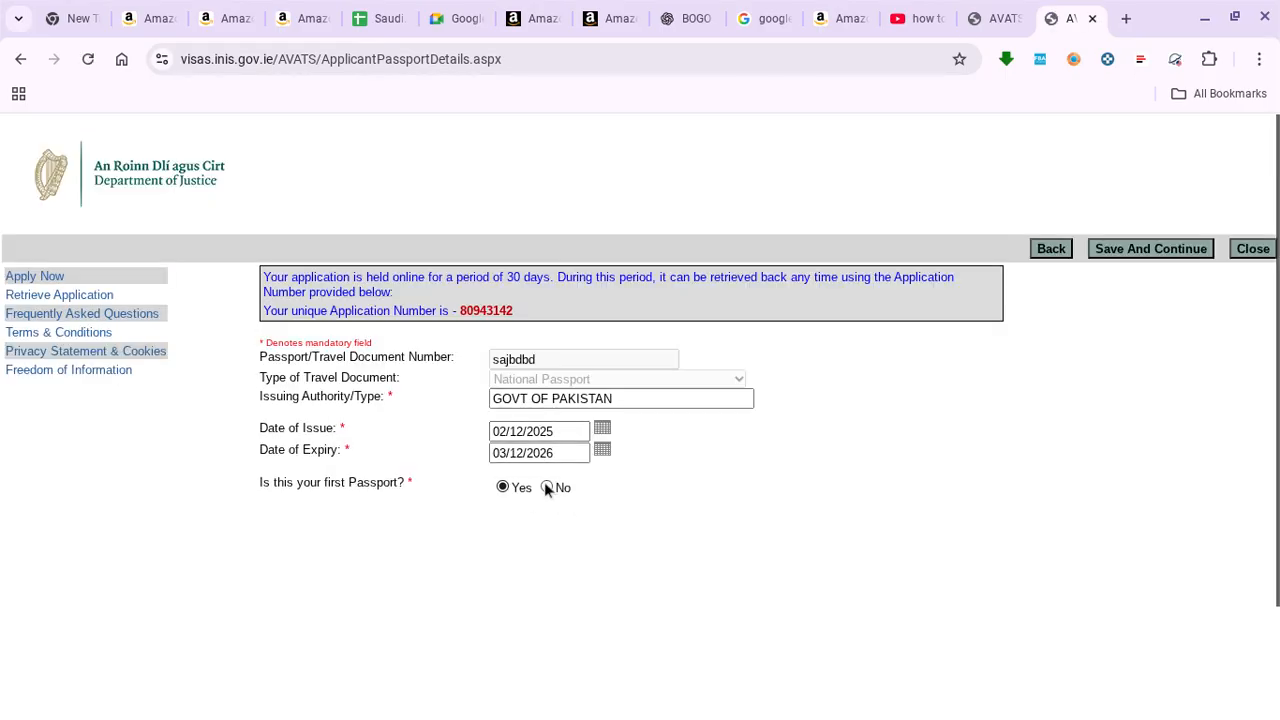
{"action": "left_click", "coordinate": [546, 487]}
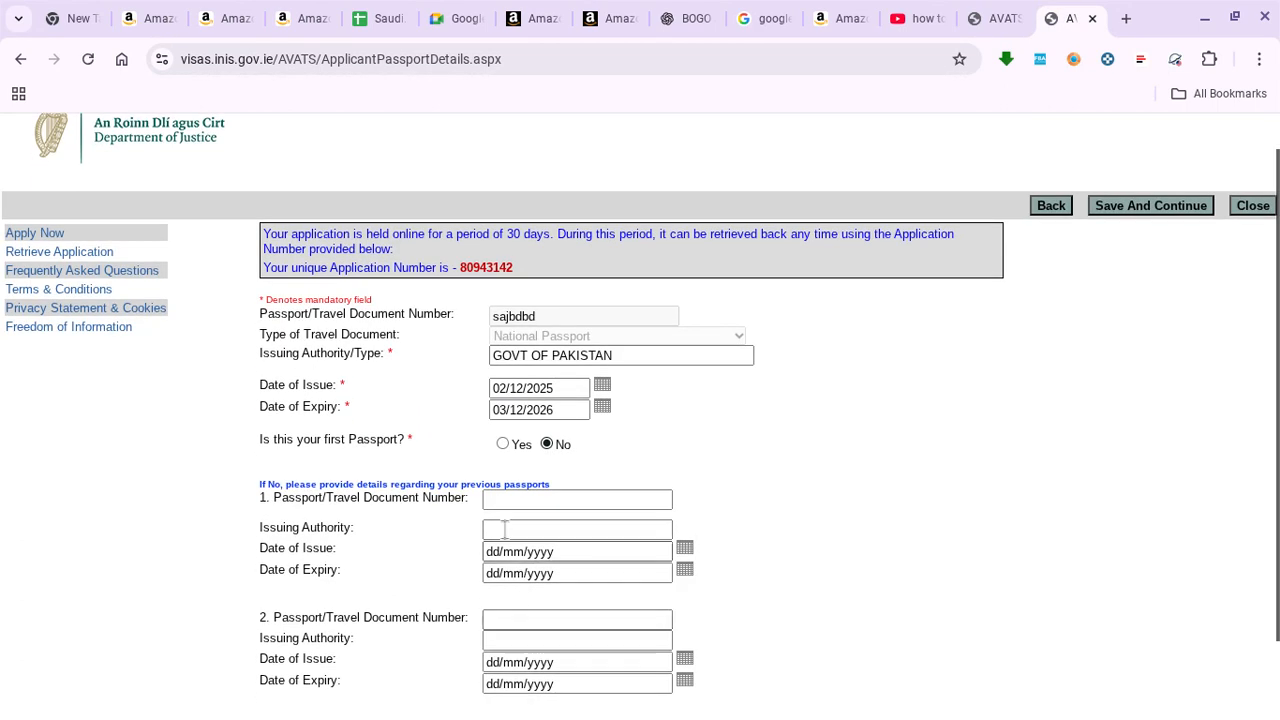
{"action": "left_click", "coordinate": [502, 443]}
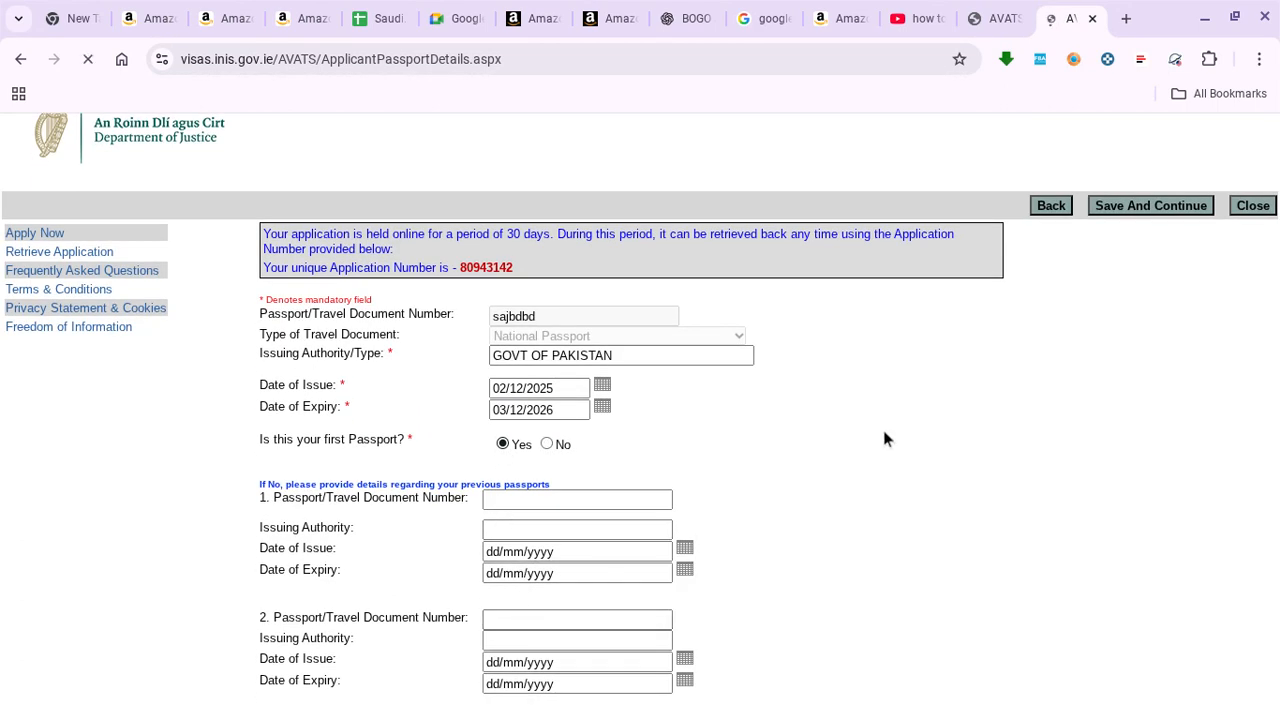
{"action": "left_click", "coordinate": [1128, 249]}
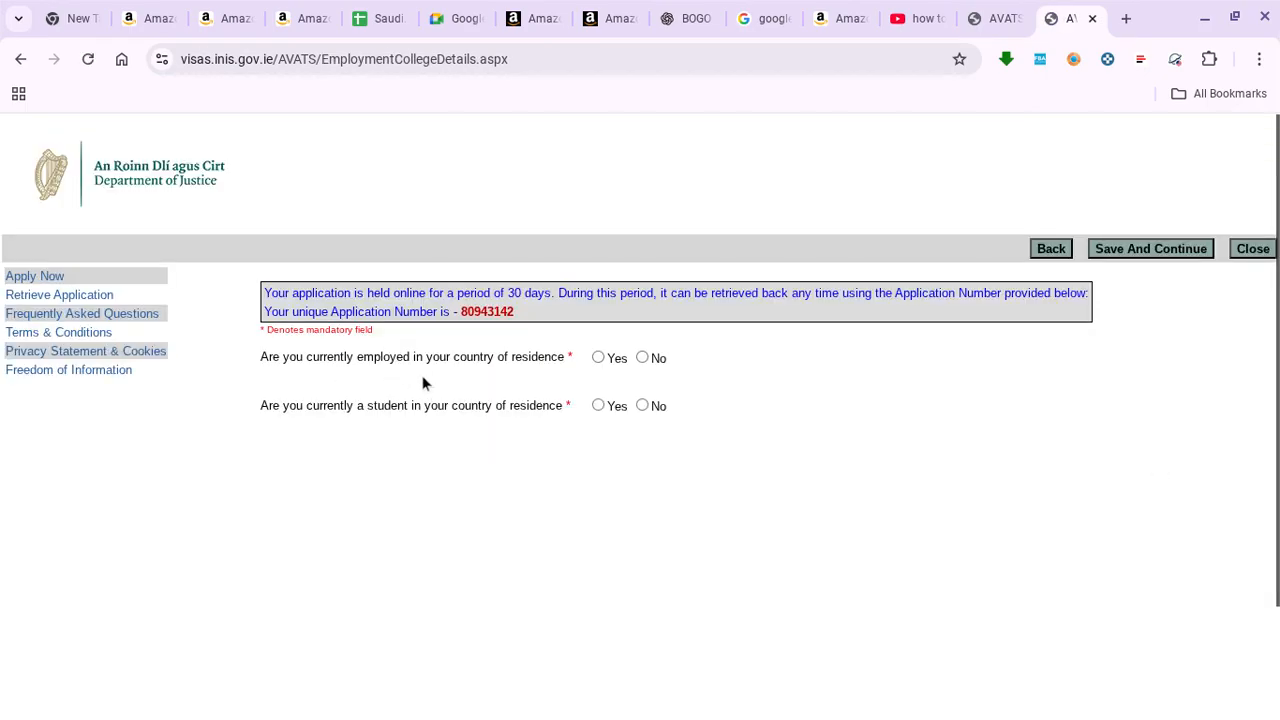
Answer Yes to being currently employed, with BUSINESS as current employer and an employment duration of 11 years and 9 months
{"action": "left_click", "coordinate": [599, 359]}
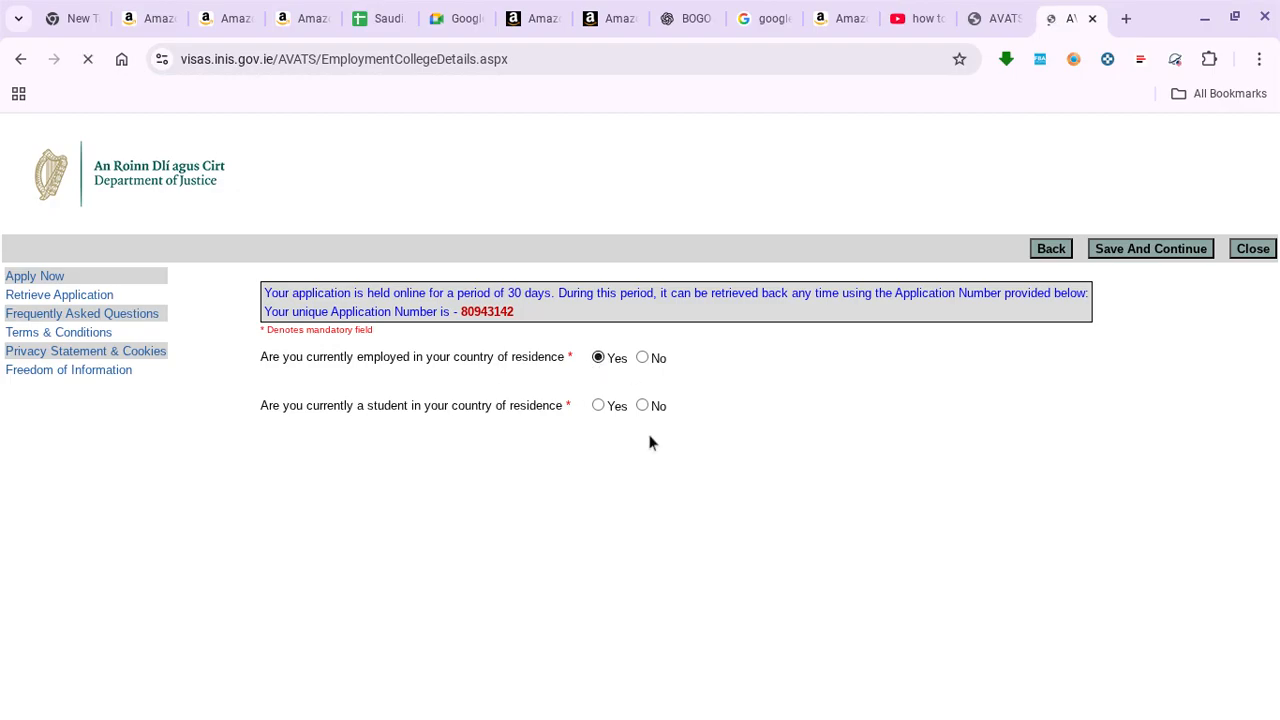
{"action": "left_click", "coordinate": [607, 399]}
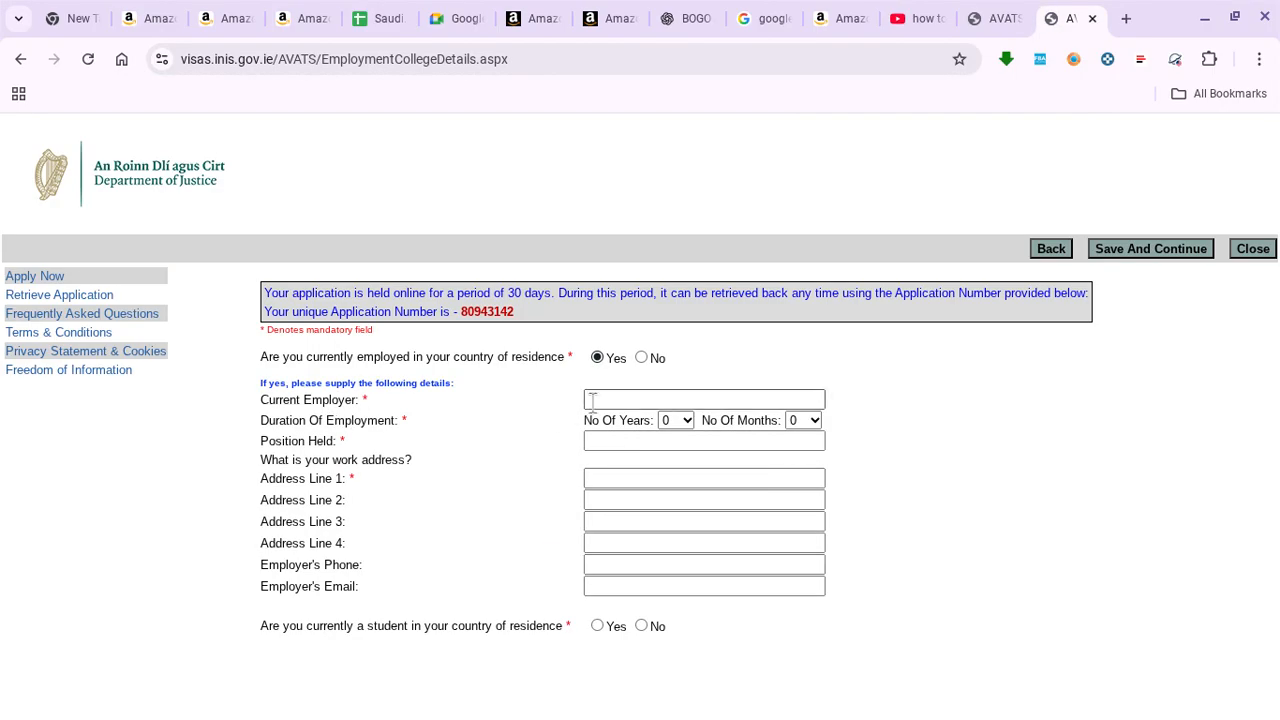
{"action": "left_click", "coordinate": [715, 440]}
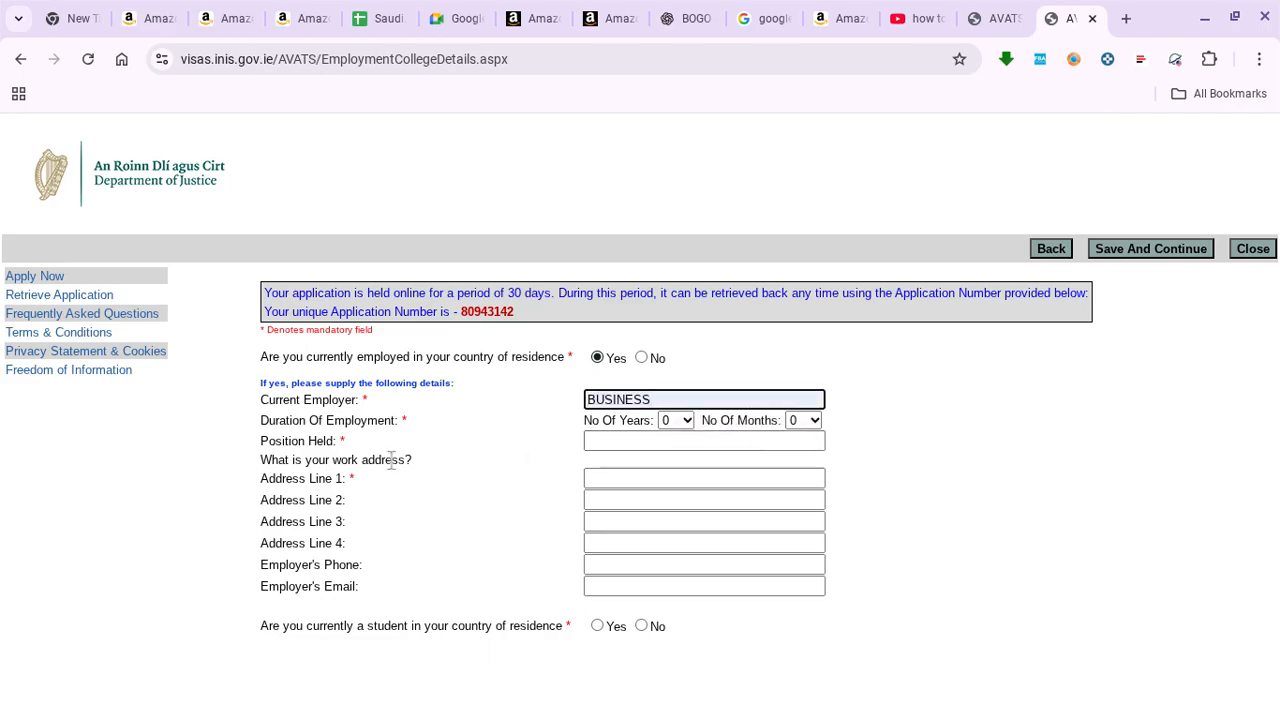
{"action": "left_click", "coordinate": [676, 421]}
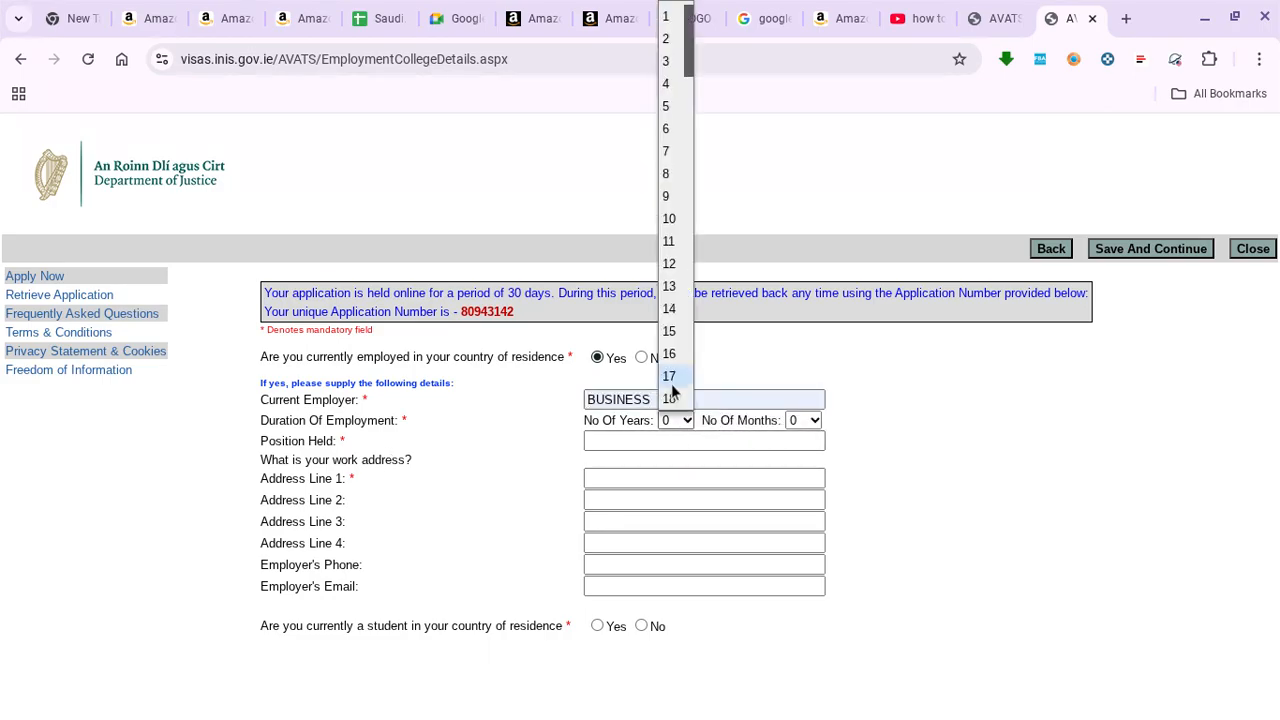
{"action": "left_click", "coordinate": [670, 240]}
{"action": "left_click", "coordinate": [809, 421]}
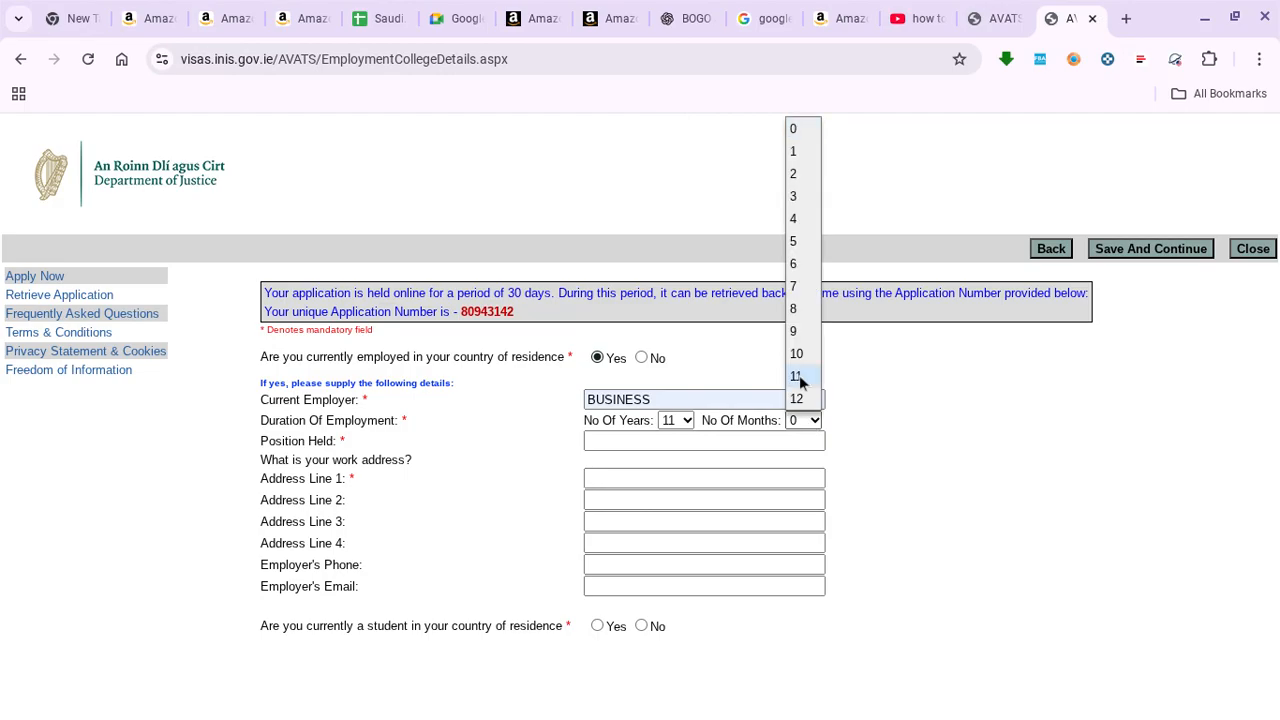
{"action": "left_click", "coordinate": [802, 338]}
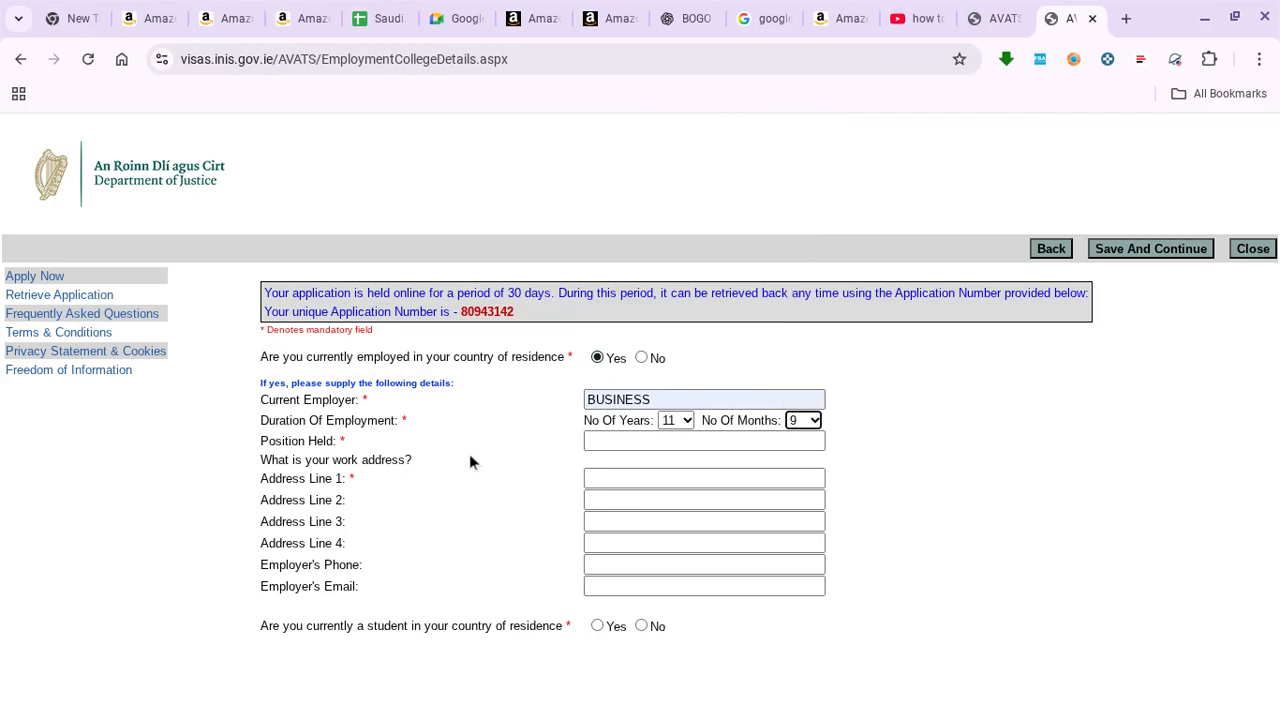
Enter CEO as the position held and fill in the first line of the work address
{"action": "left_click", "coordinate": [658, 446]}
{"action": "left_click", "coordinate": [694, 480]}
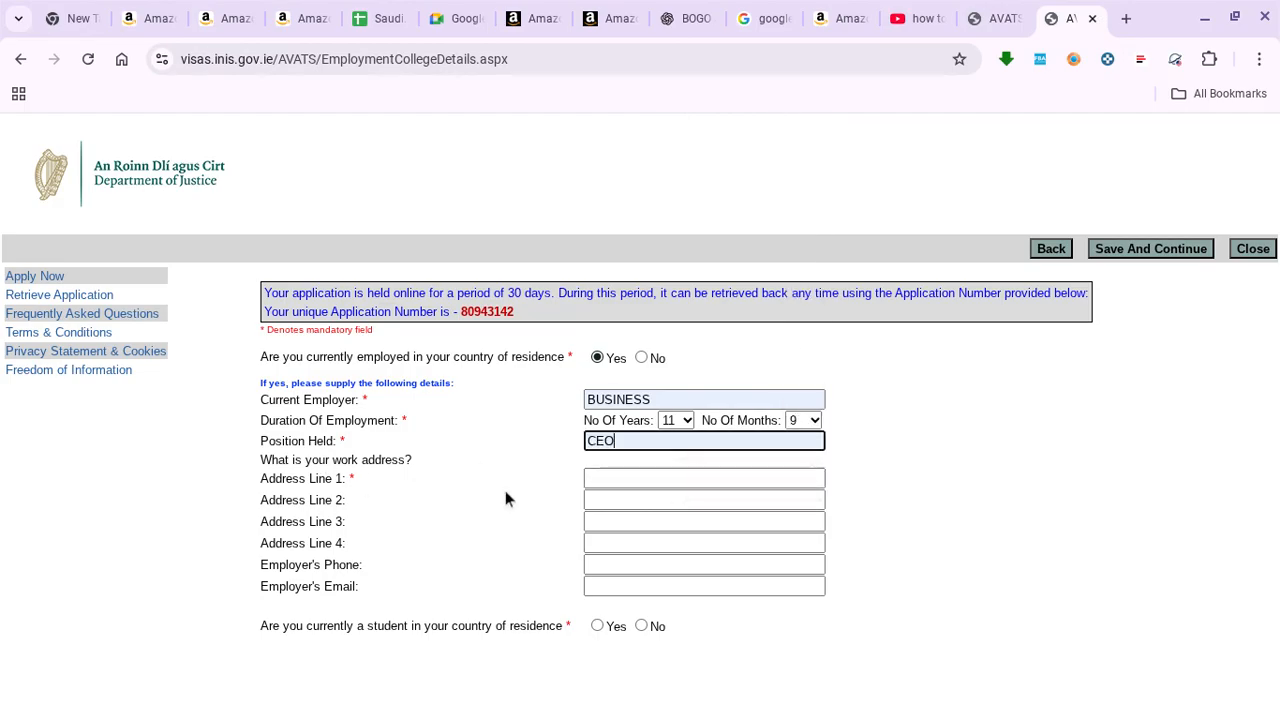
{"action": "left_click", "coordinate": [641, 479]}
{"action": "left_click", "coordinate": [700, 518]}
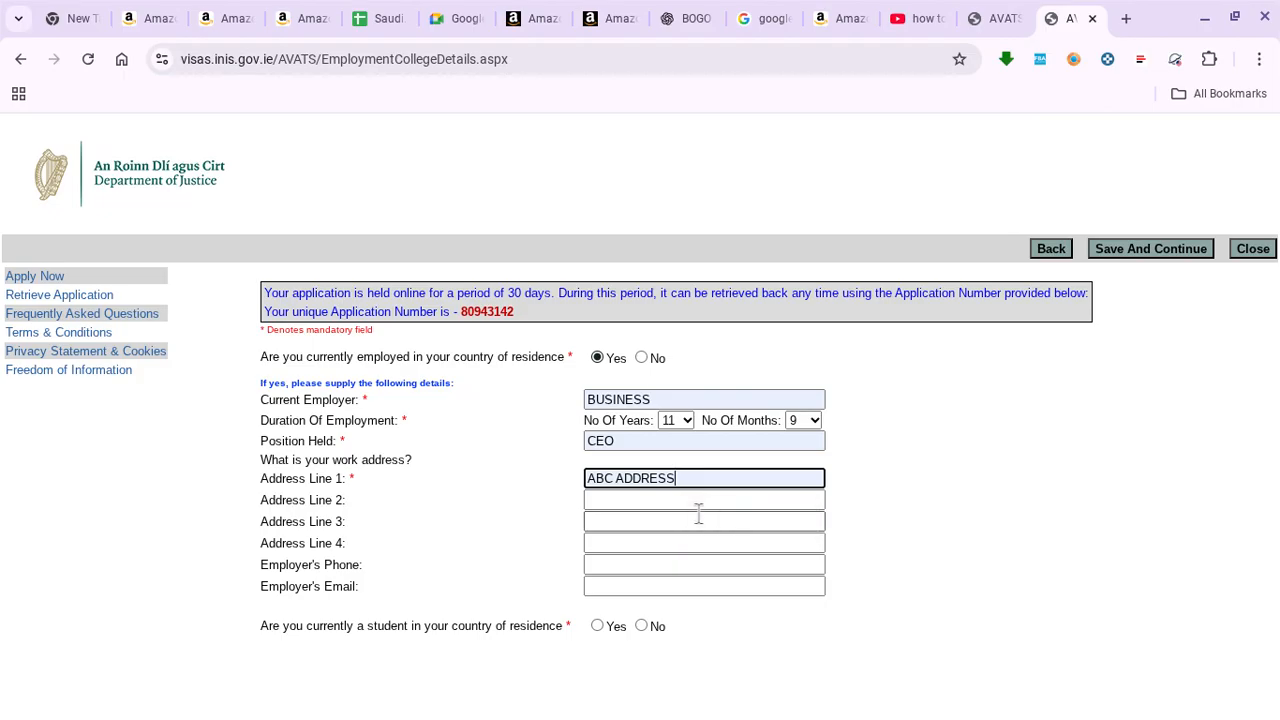
{"action": "left_click", "coordinate": [556, 498]}
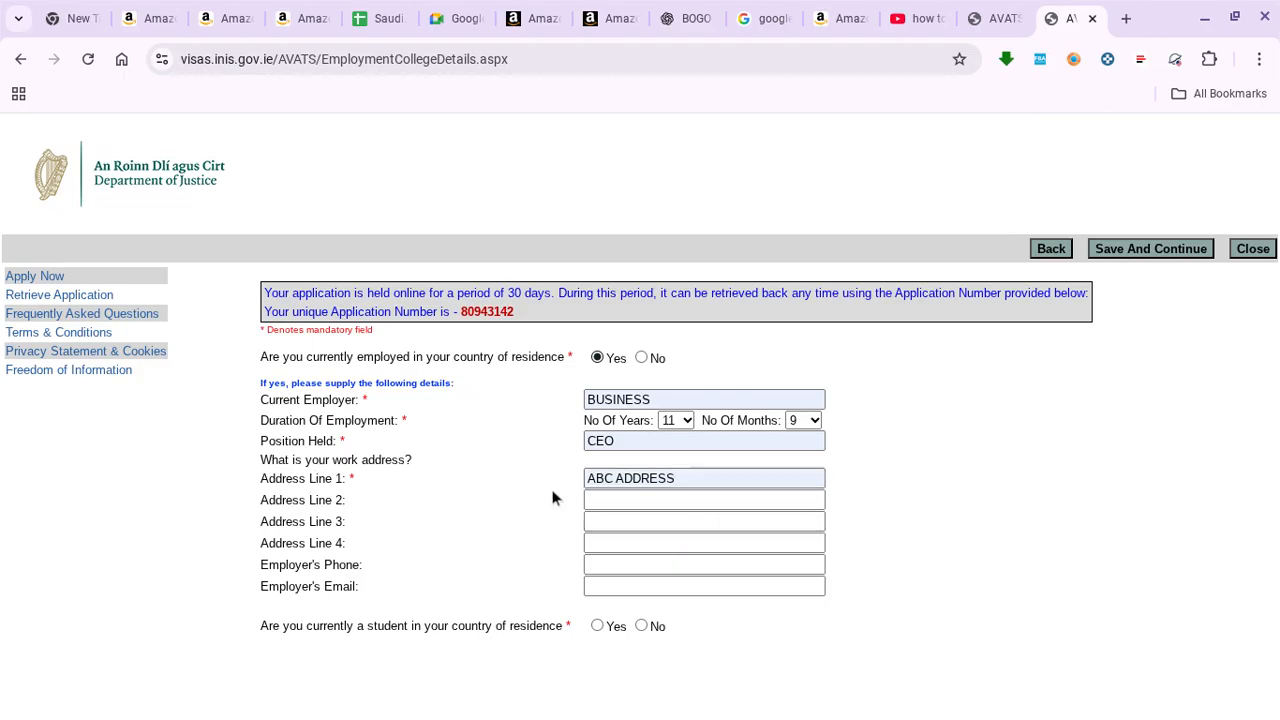
Fill in the employer's phone and email, answer No to being currently a student, then save and continue
{"action": "left_click", "coordinate": [609, 566]}
{"action": "left_click", "coordinate": [705, 605]}
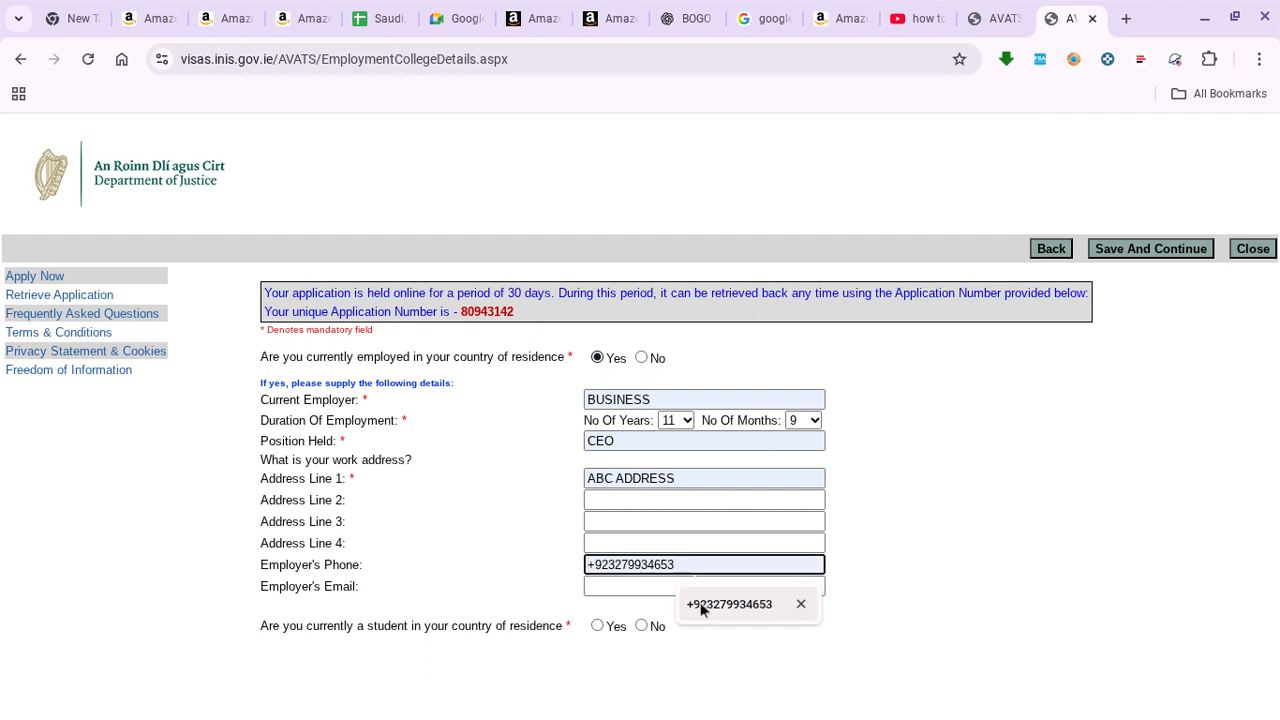
{"action": "left_click", "coordinate": [712, 588]}
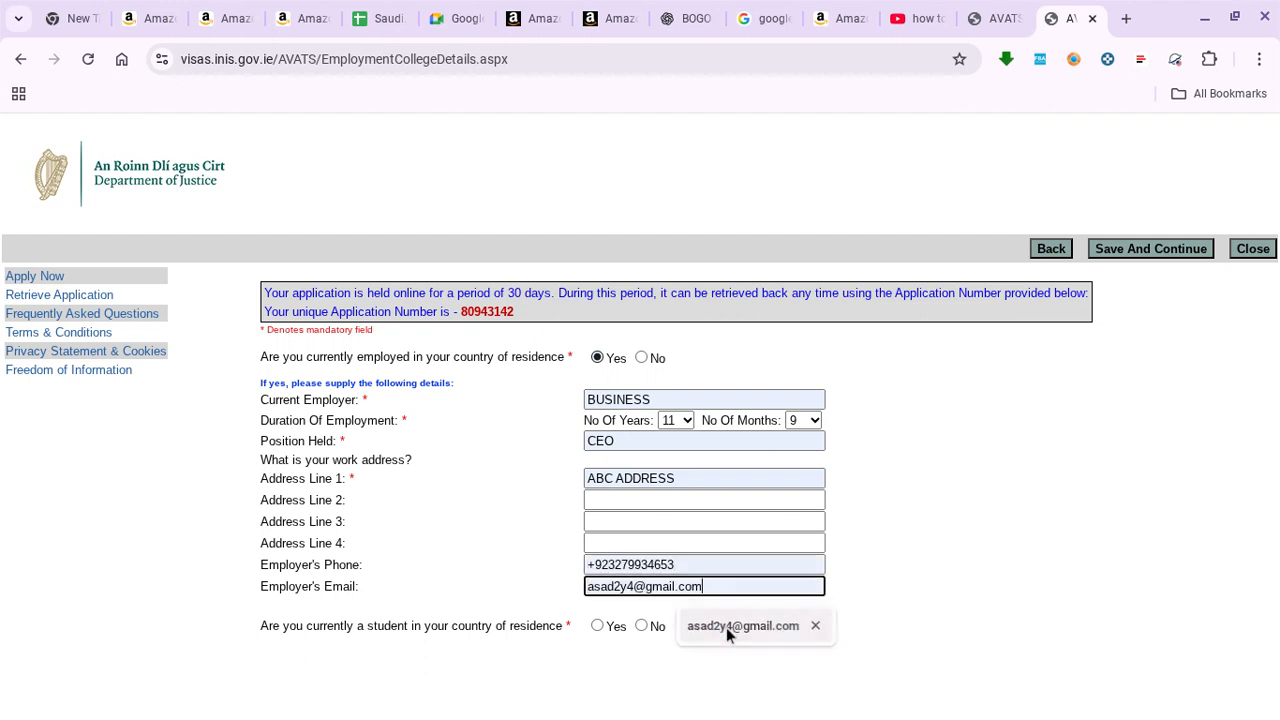
{"action": "left_click", "coordinate": [726, 627]}
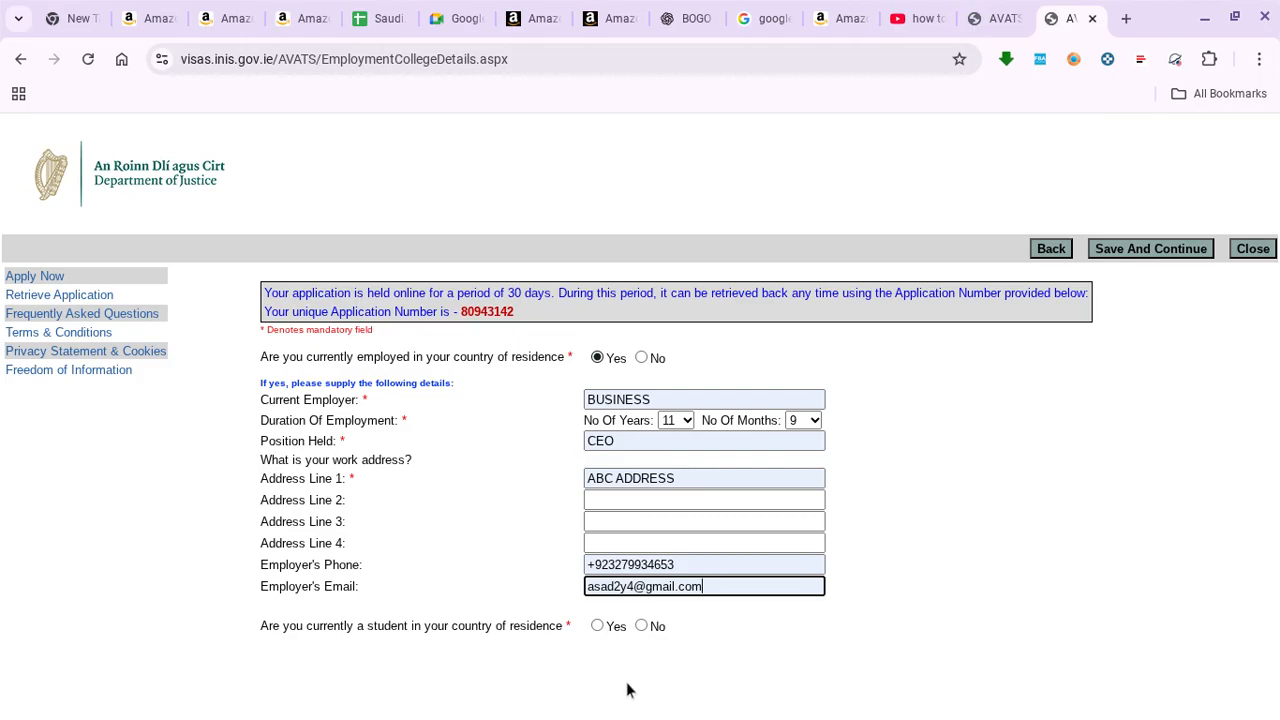
{"action": "left_click", "coordinate": [641, 626]}
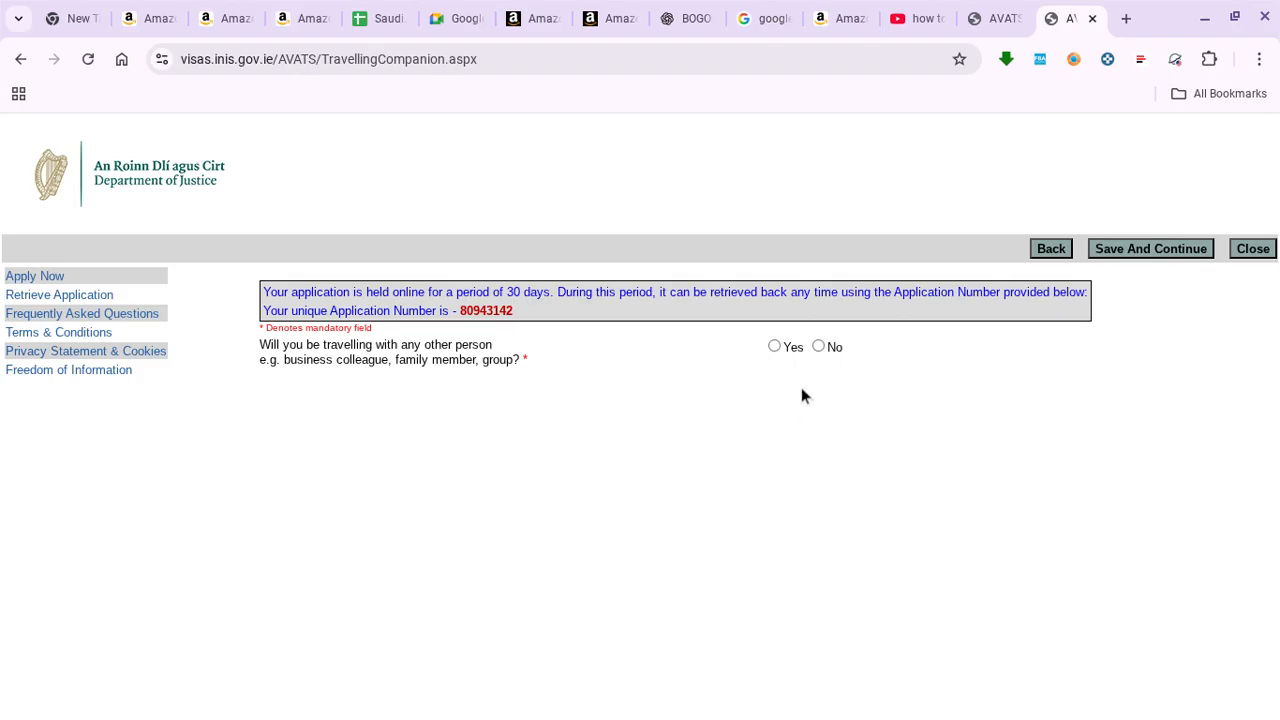
Answer No to travelling with any other person, then save and continue
{"action": "left_click", "coordinate": [775, 347]}
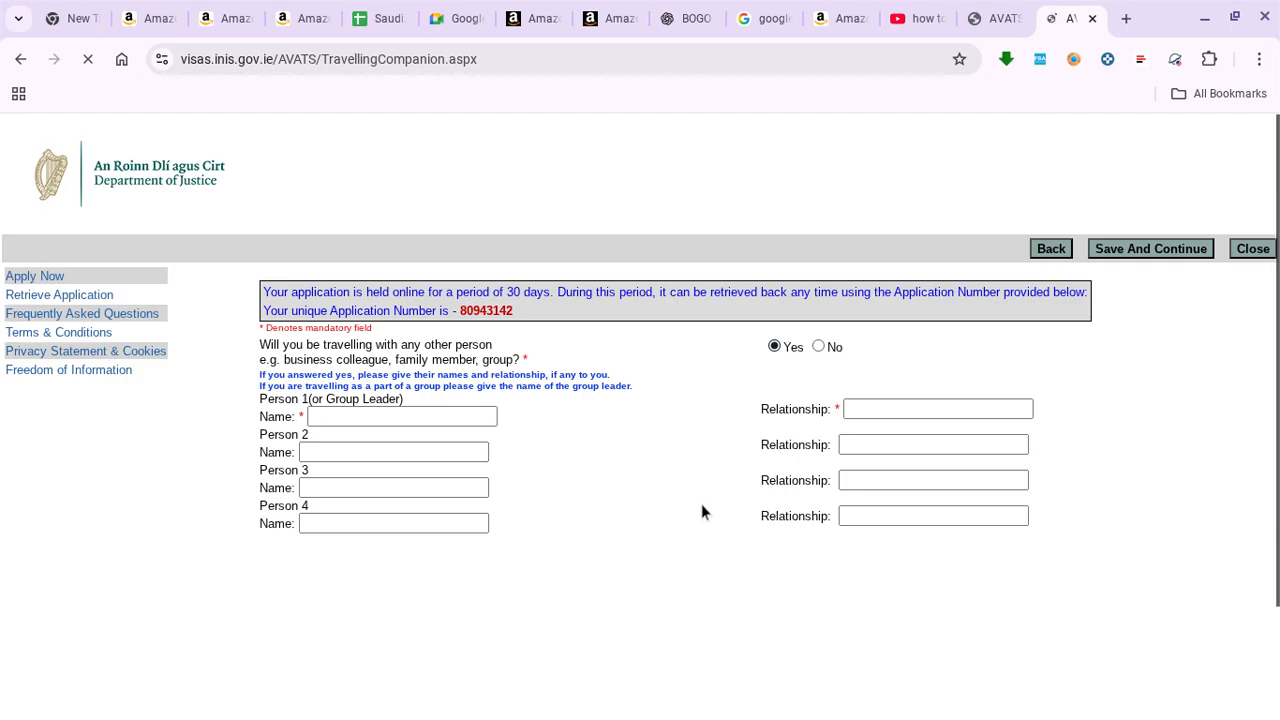
{"action": "left_click", "coordinate": [819, 346]}
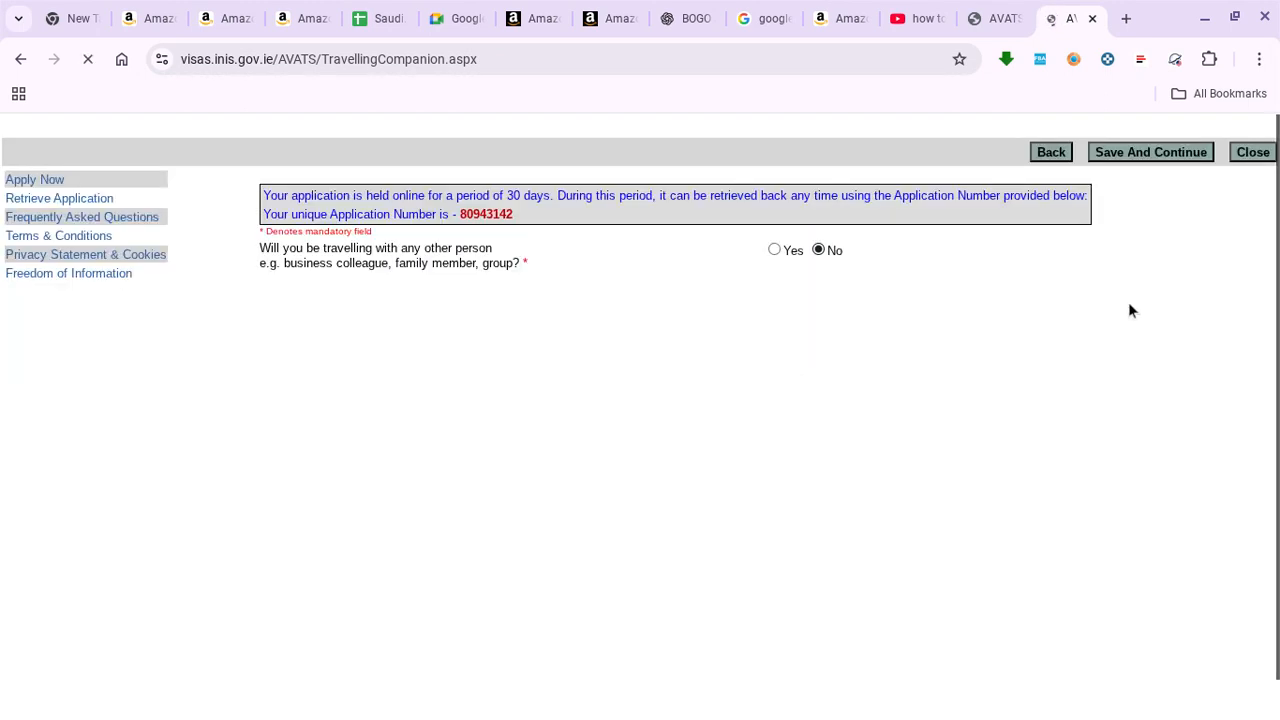
{"action": "left_click", "coordinate": [1155, 248]}
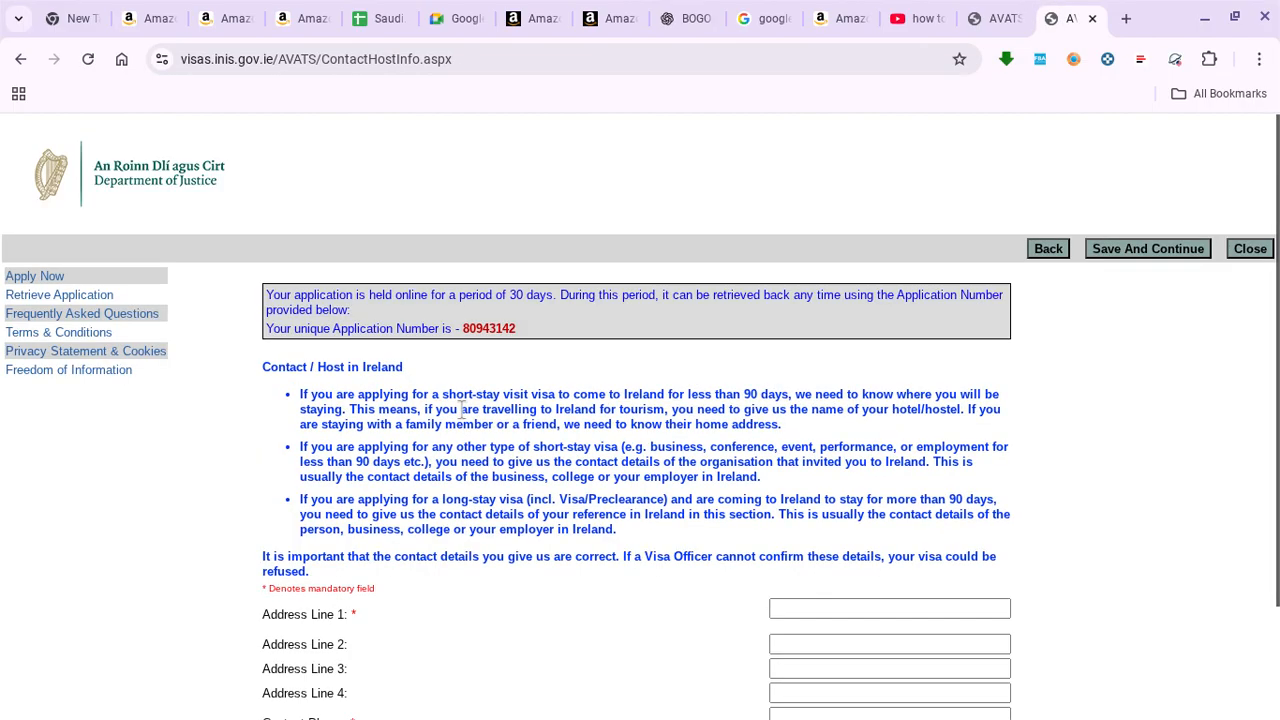
Fill in the Irish host's first address line and contact phone, answer No to the host being personally known, then save and continue
{"action": "scroll", "coordinate": [462, 410], "scroll_direction": "down", "scroll_amount": 1}
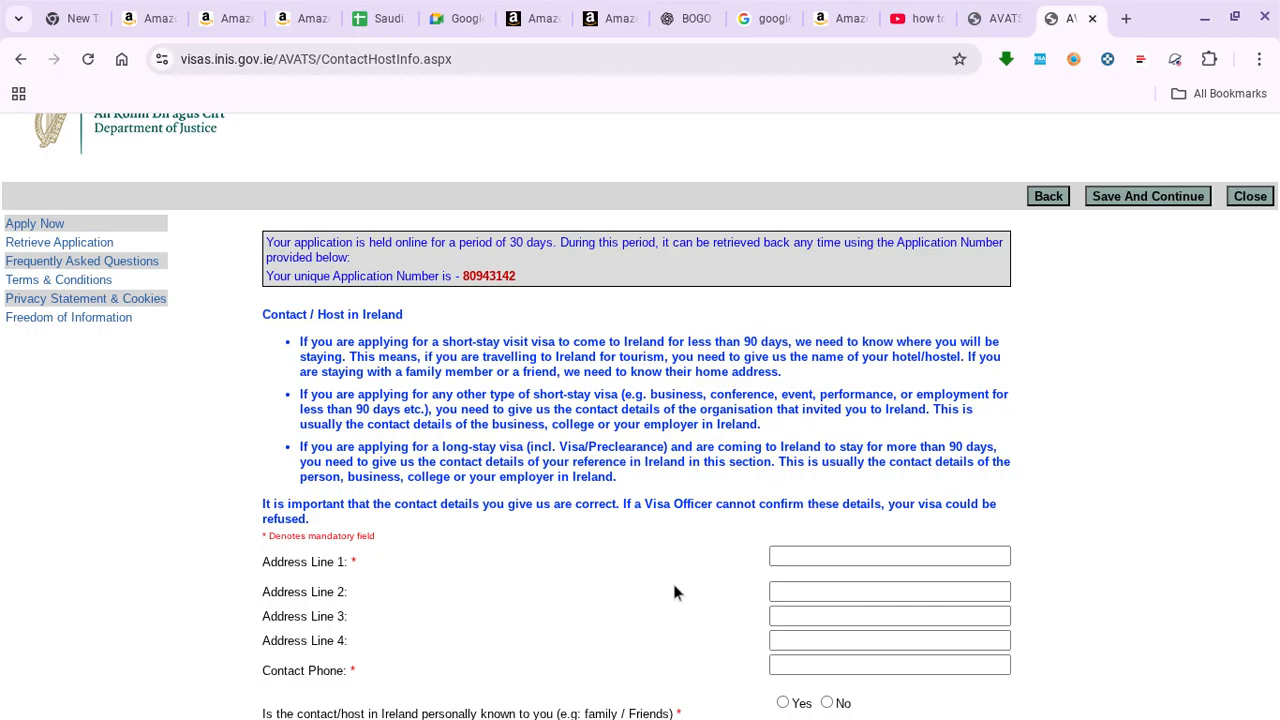
{"action": "scroll", "coordinate": [672, 580], "scroll_direction": "down", "scroll_amount": 1}
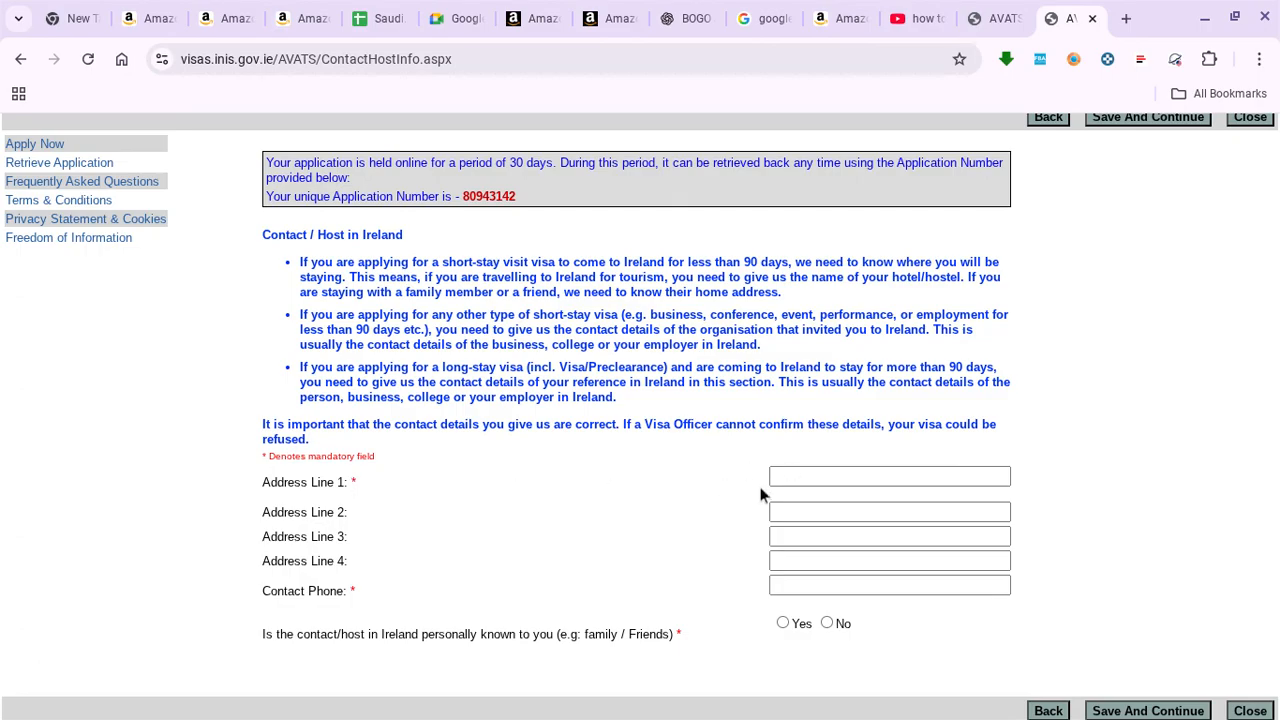
{"action": "left_click", "coordinate": [822, 479]}
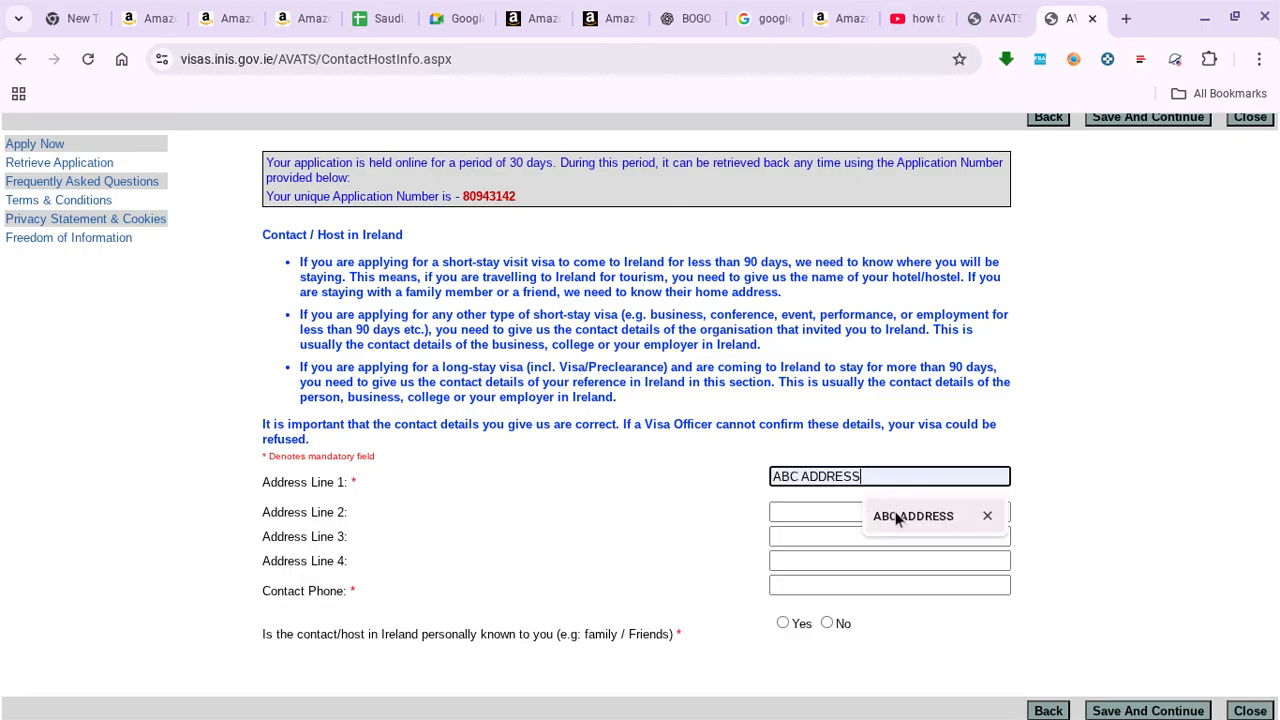
{"action": "left_click", "coordinate": [895, 511]}
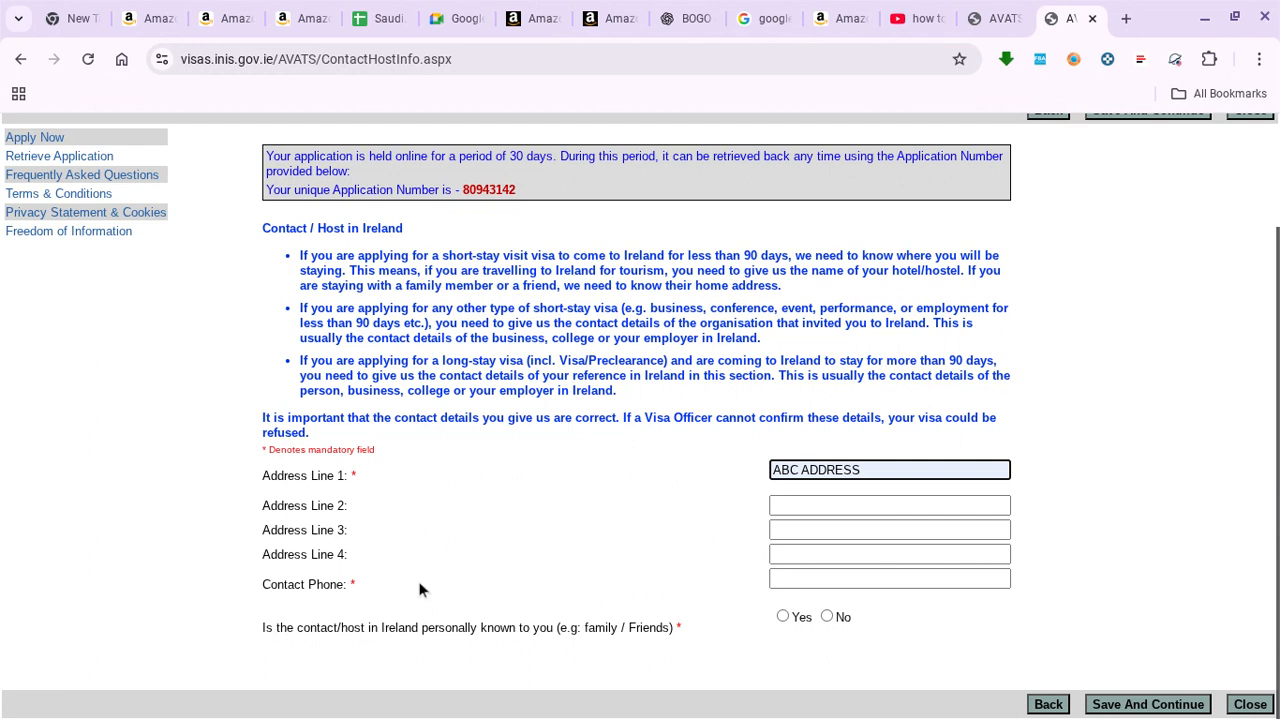
{"action": "left_click", "coordinate": [807, 580]}
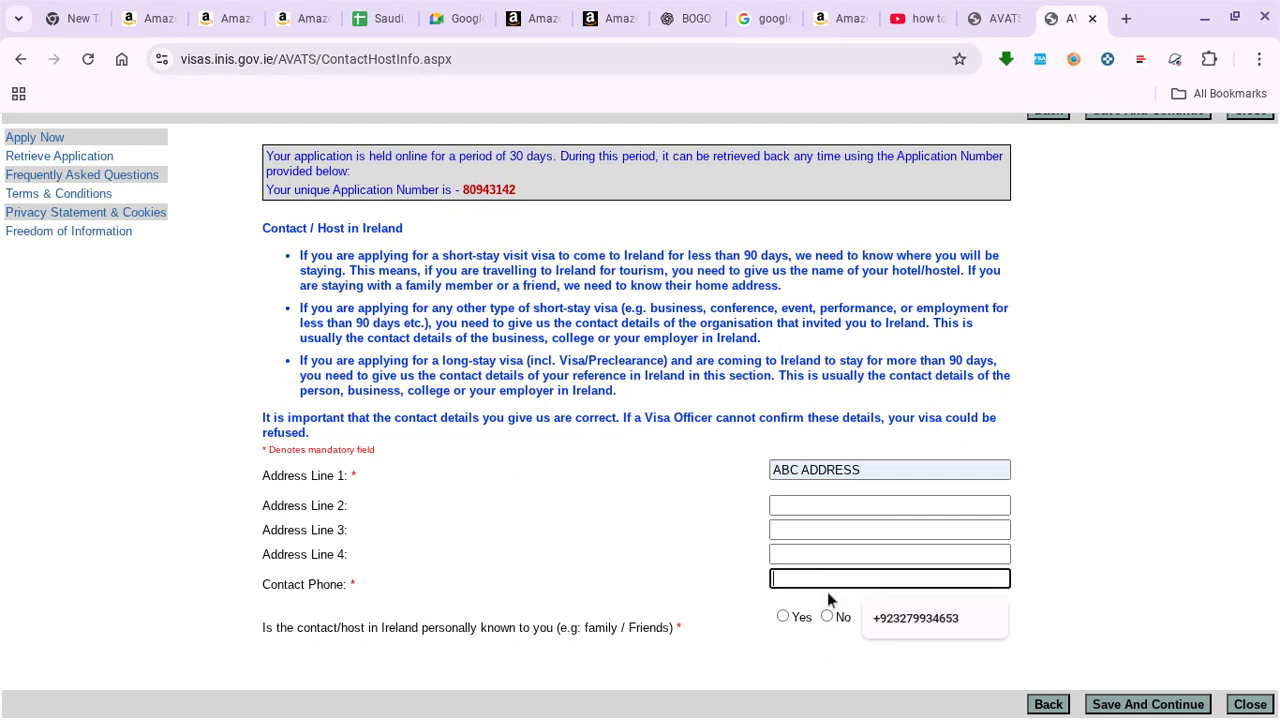
{"action": "left_click", "coordinate": [895, 616]}
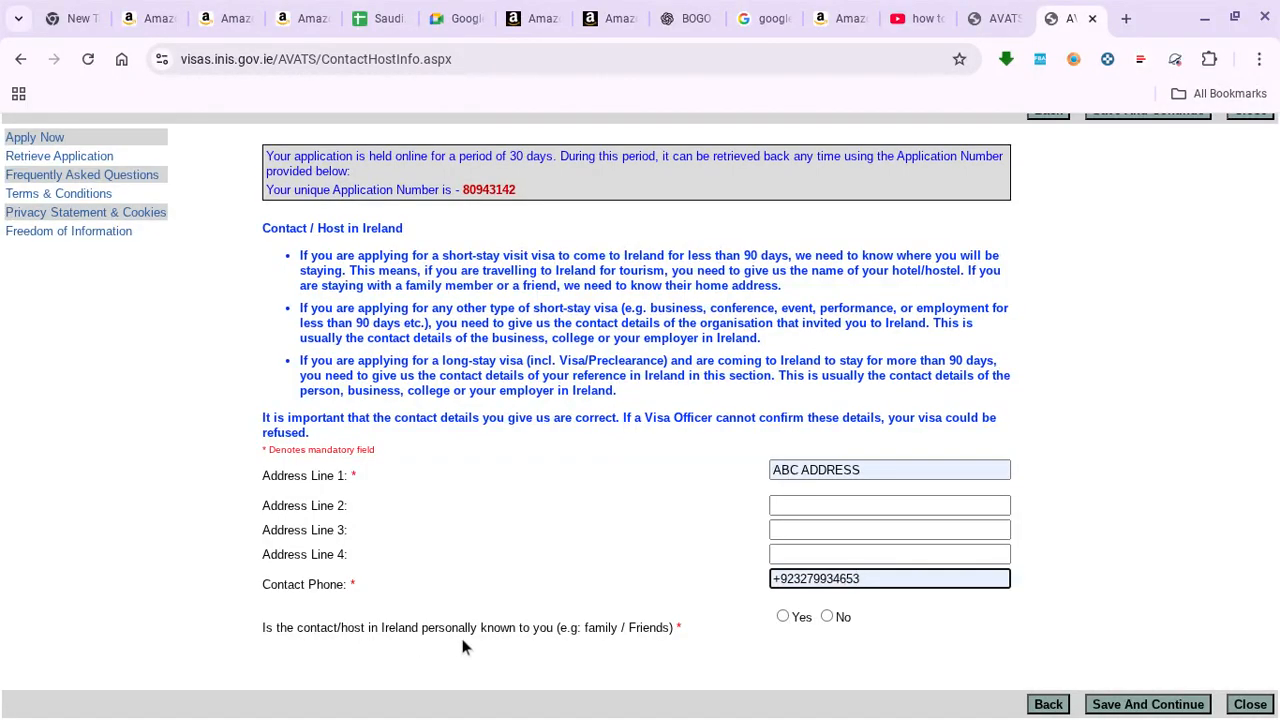
{"action": "left_click", "coordinate": [827, 617]}
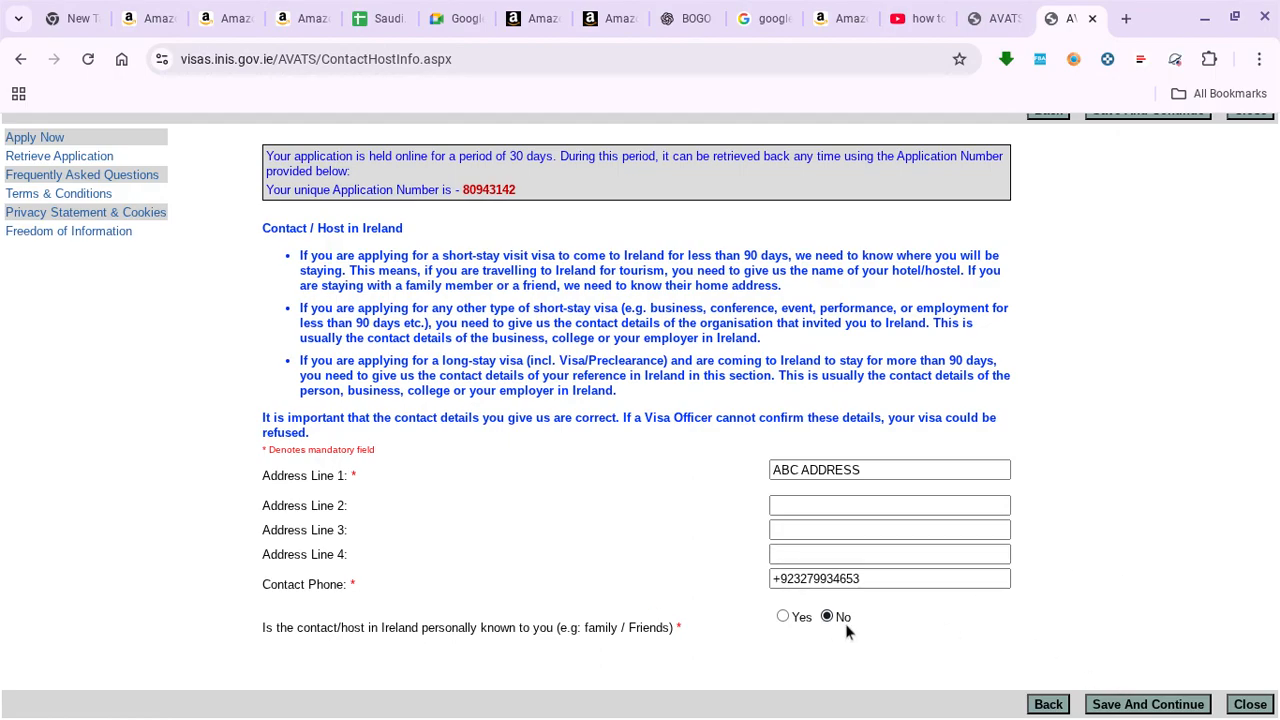
{"action": "left_click", "coordinate": [1118, 705]}
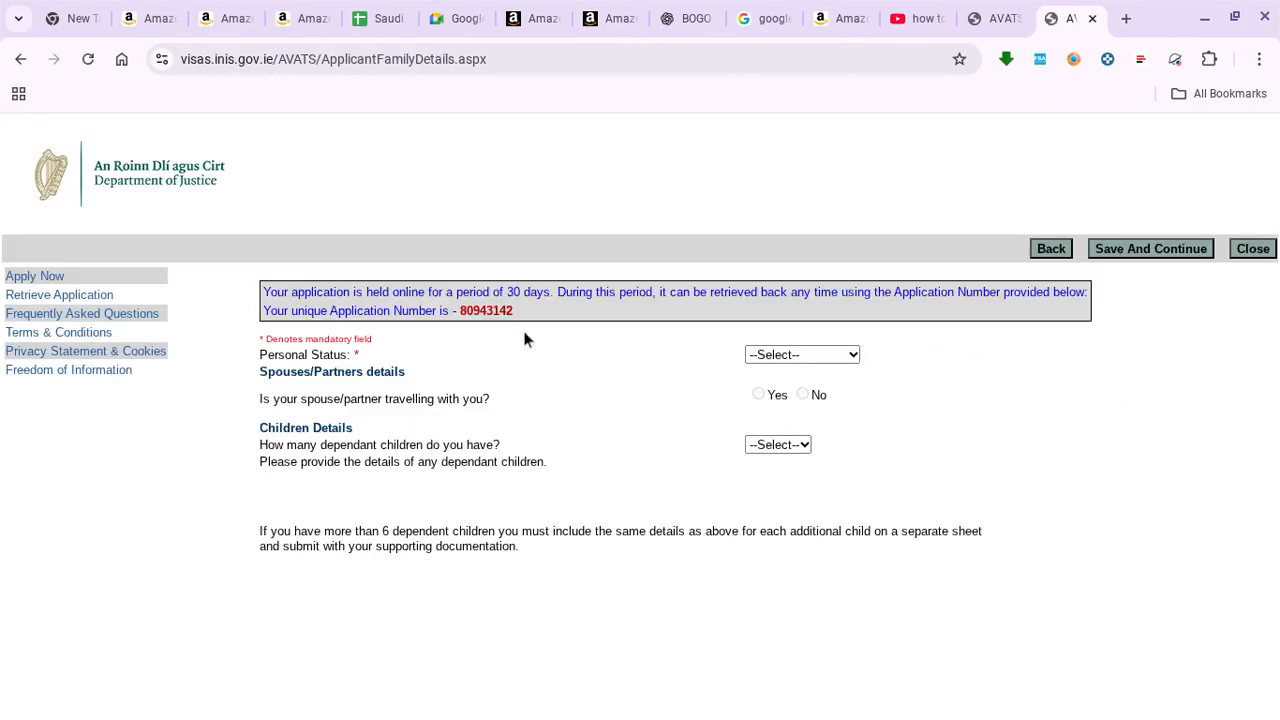
Set the personal status to Single and the number of dependant children to 0, then save and continue
{"action": "left_click", "coordinate": [826, 354]}
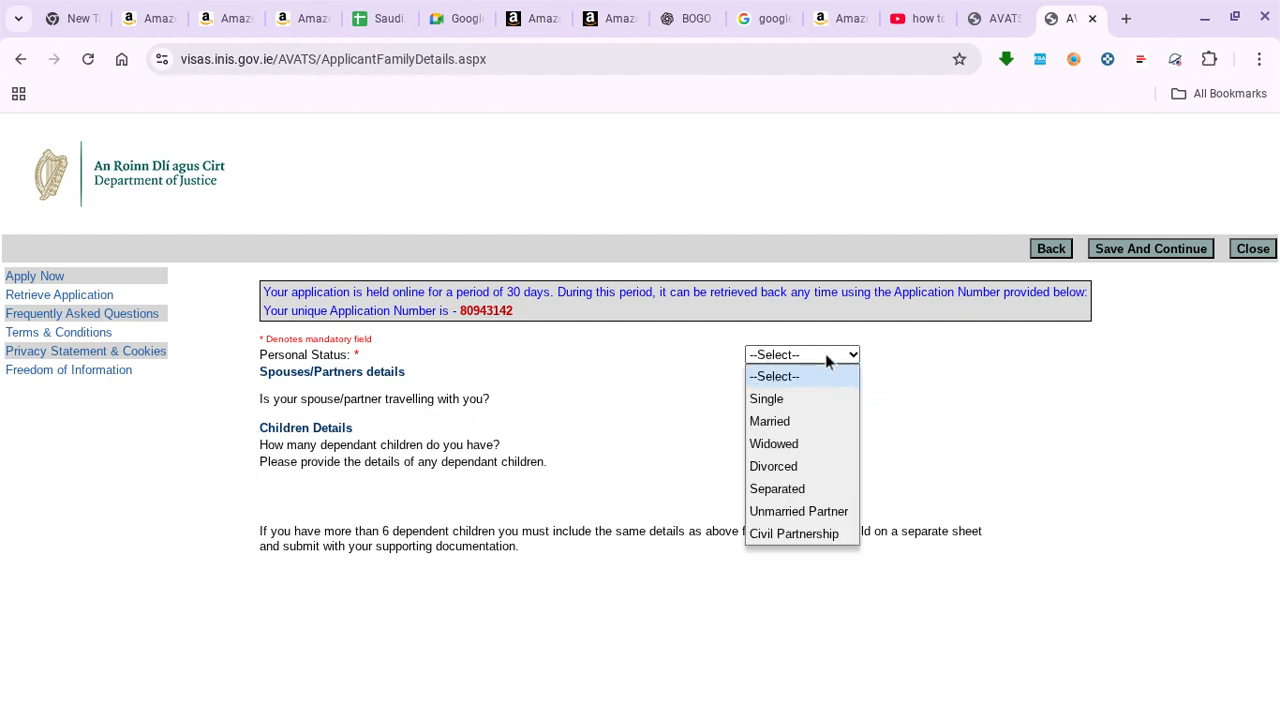
{"action": "left_click", "coordinate": [790, 398]}
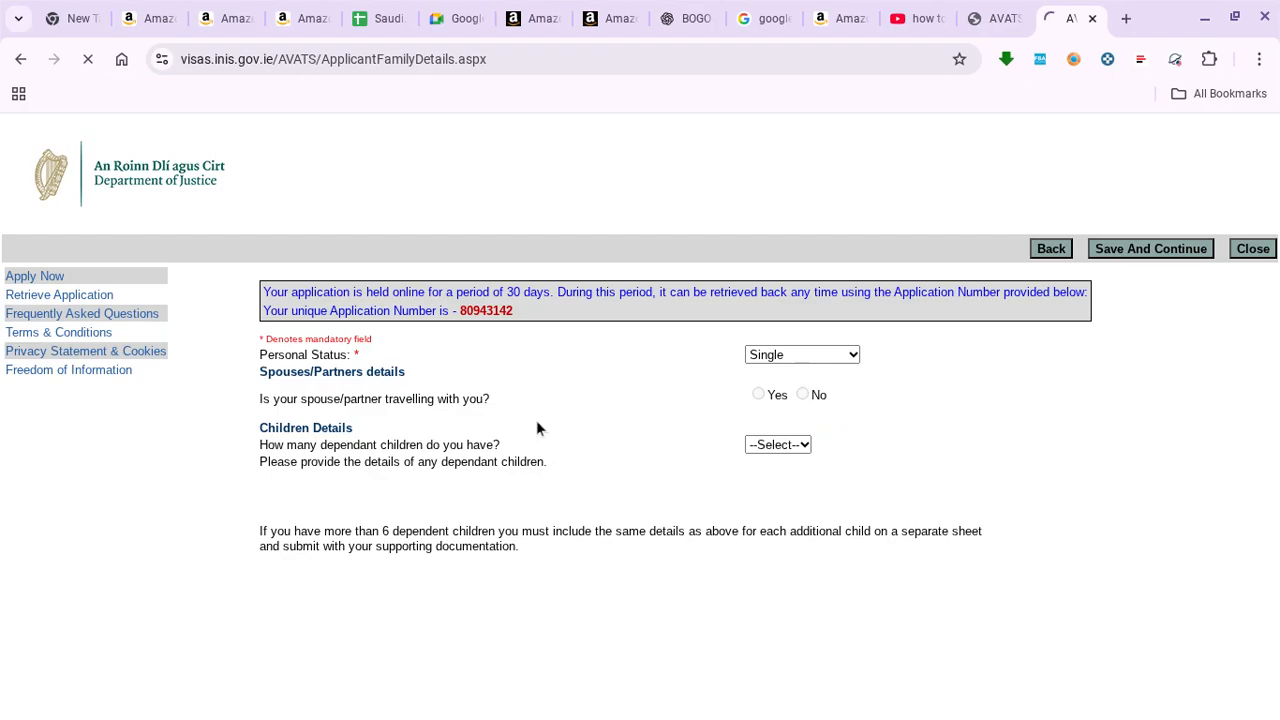
{"action": "left_click", "coordinate": [779, 446]}
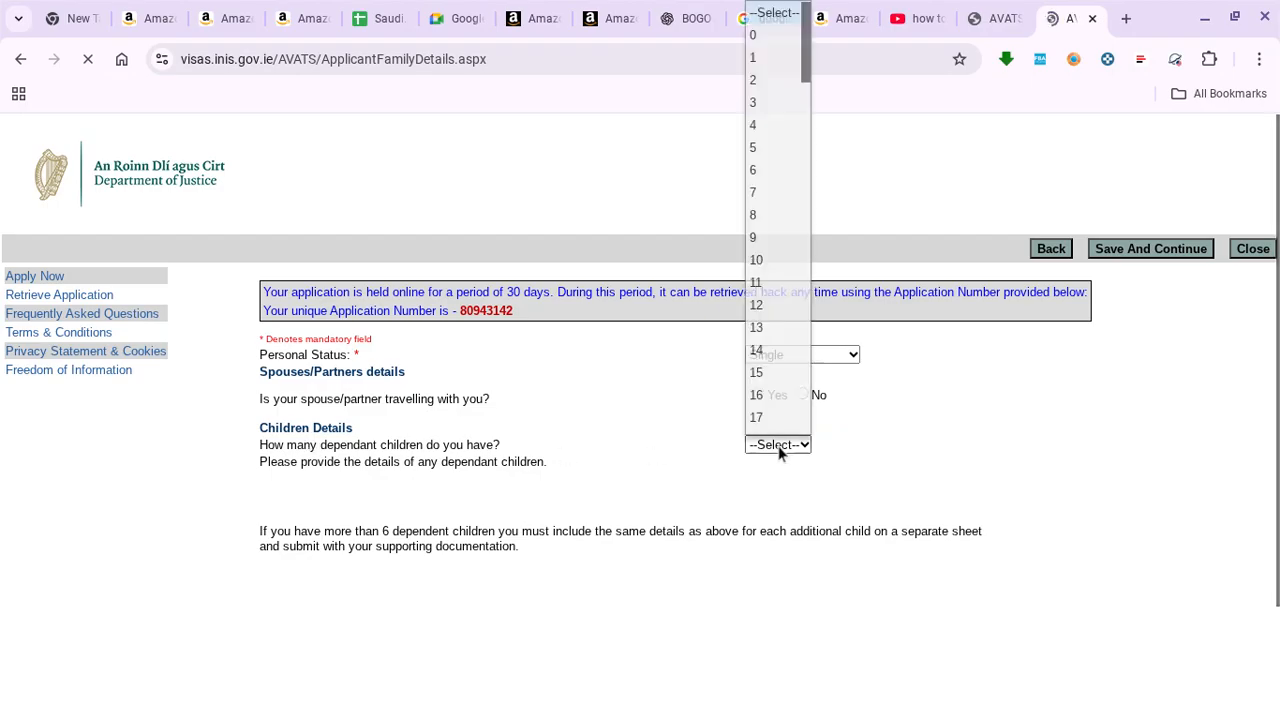
{"action": "left_click", "coordinate": [764, 40]}
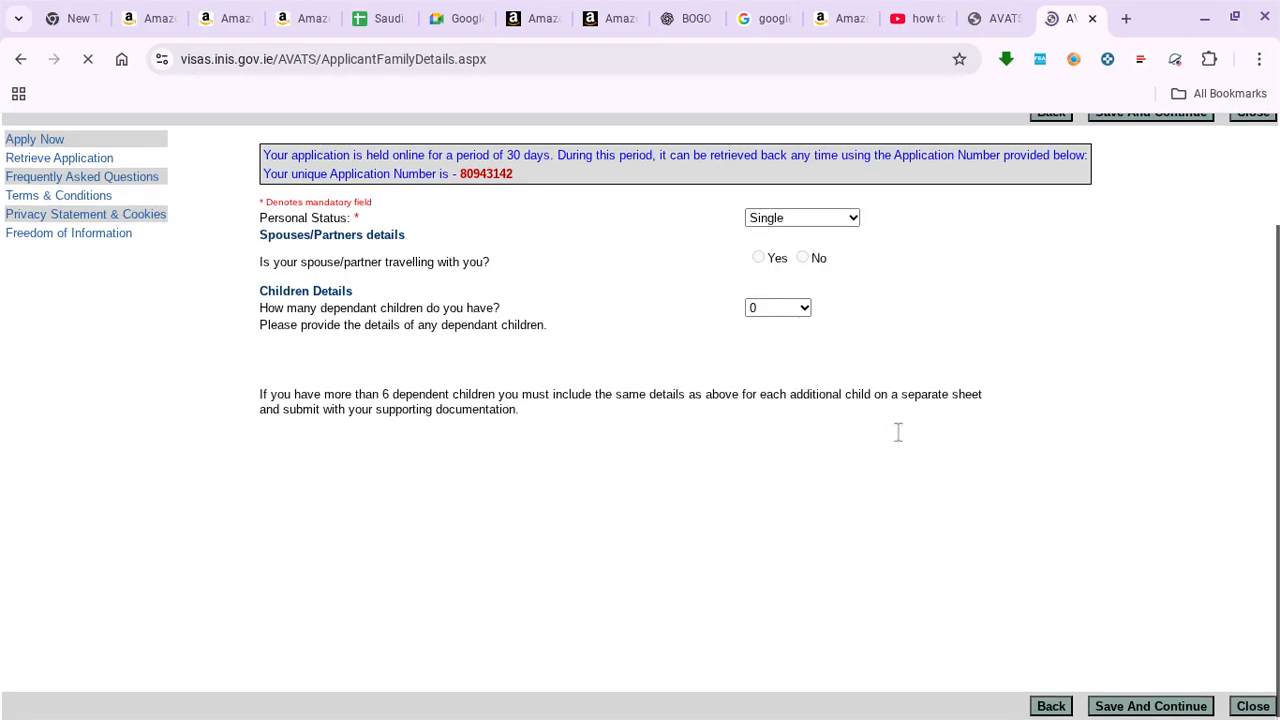
{"action": "left_click", "coordinate": [1118, 704]}
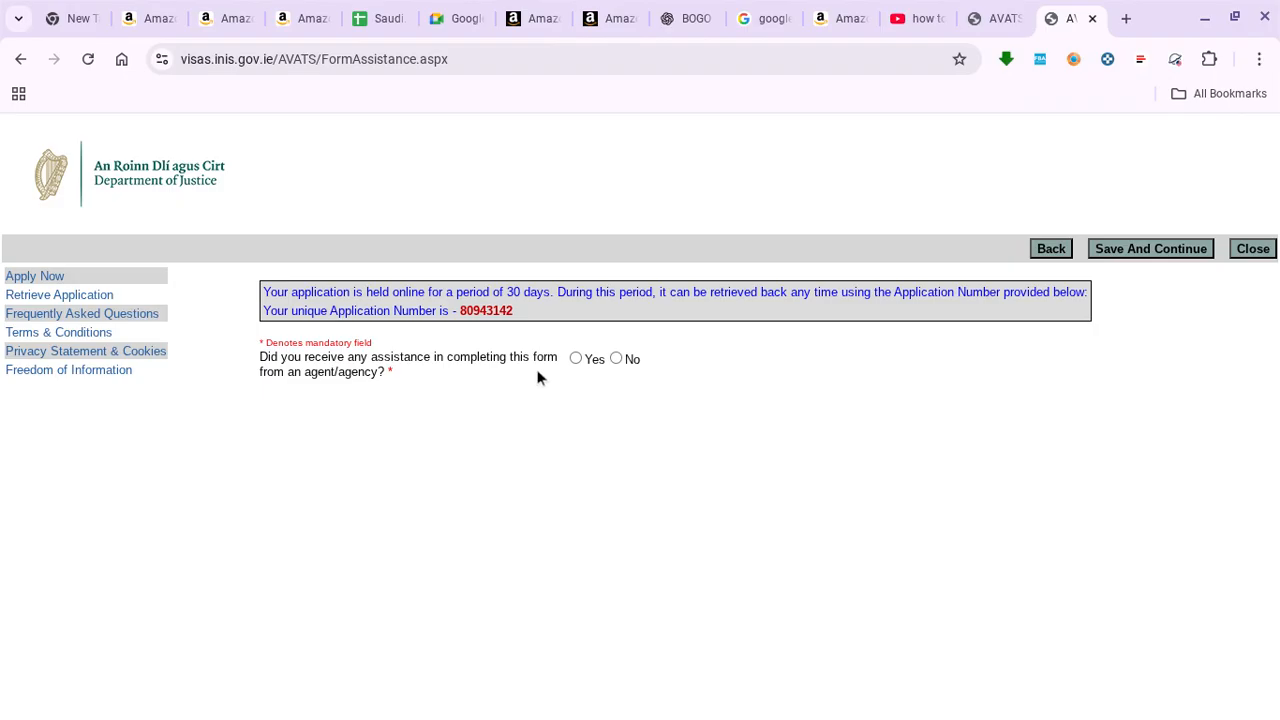
Answer No to receiving assistance from an agent or agency in completing the form, then save and continue
{"action": "left_click", "coordinate": [616, 359]}
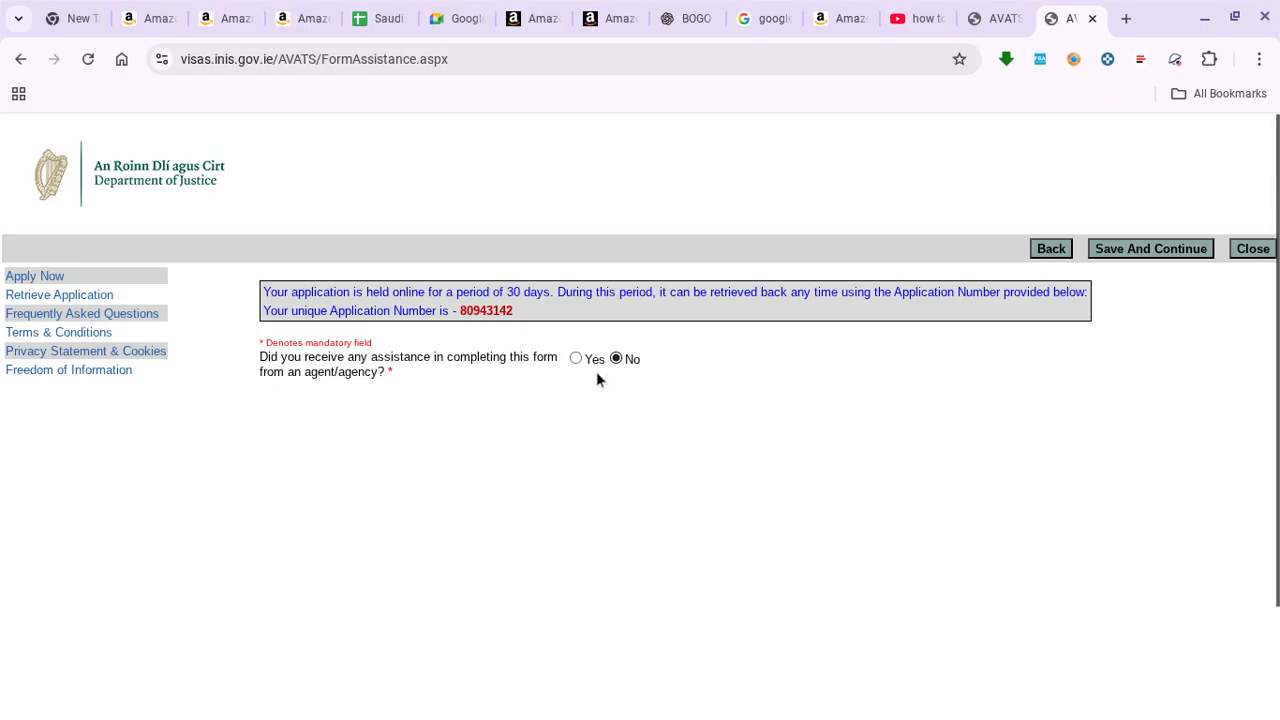
{"action": "scroll", "coordinate": [1031, 320], "scroll_direction": "down", "scroll_amount": 2}
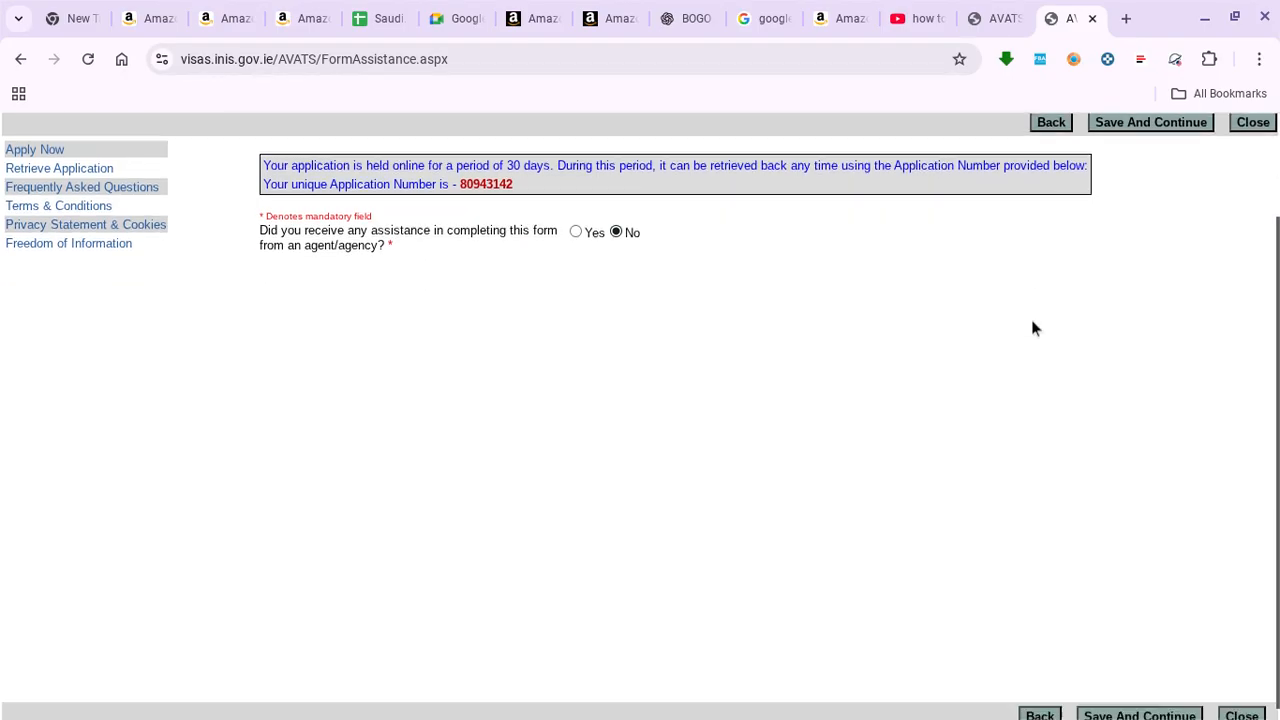
{"action": "left_click", "coordinate": [1139, 705]}
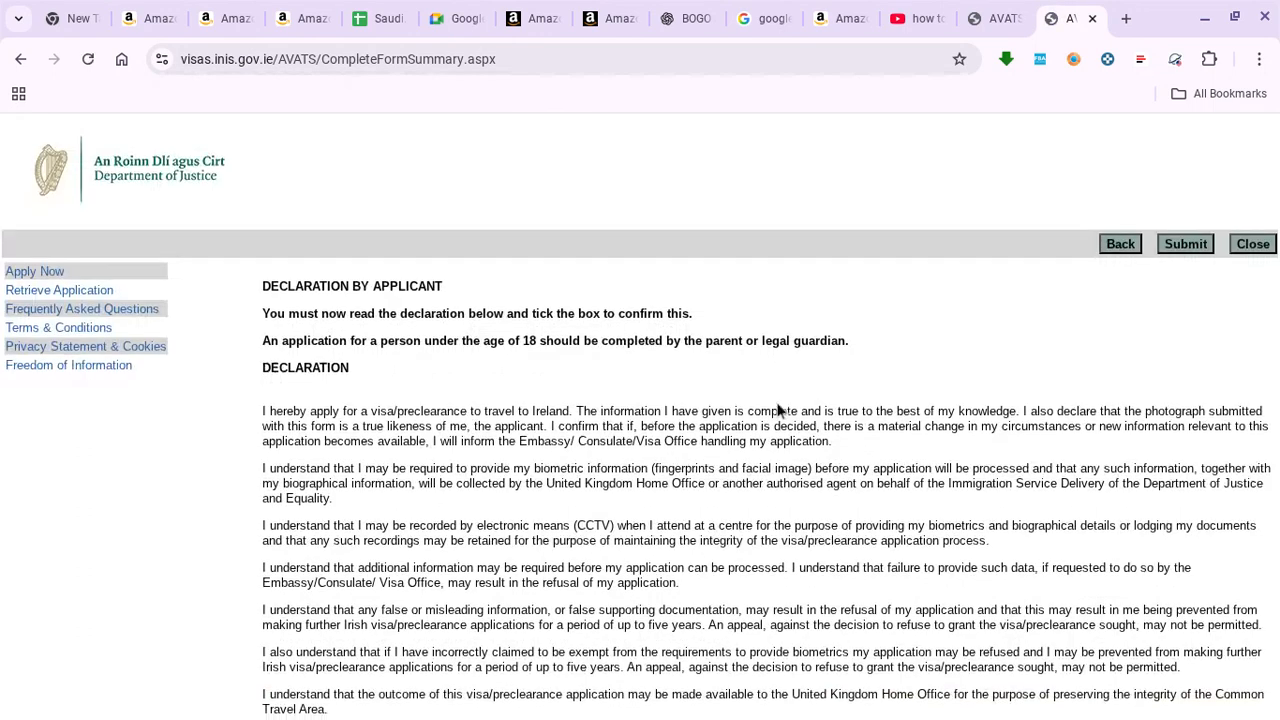
Review the application summary, checking the application number and the visa, personal, passport, employment, host and family details
{"action": "scroll", "coordinate": [778, 409], "scroll_direction": "down", "scroll_amount": 4}
{"action": "scroll", "coordinate": [778, 409], "scroll_direction": "down", "scroll_amount": 4}
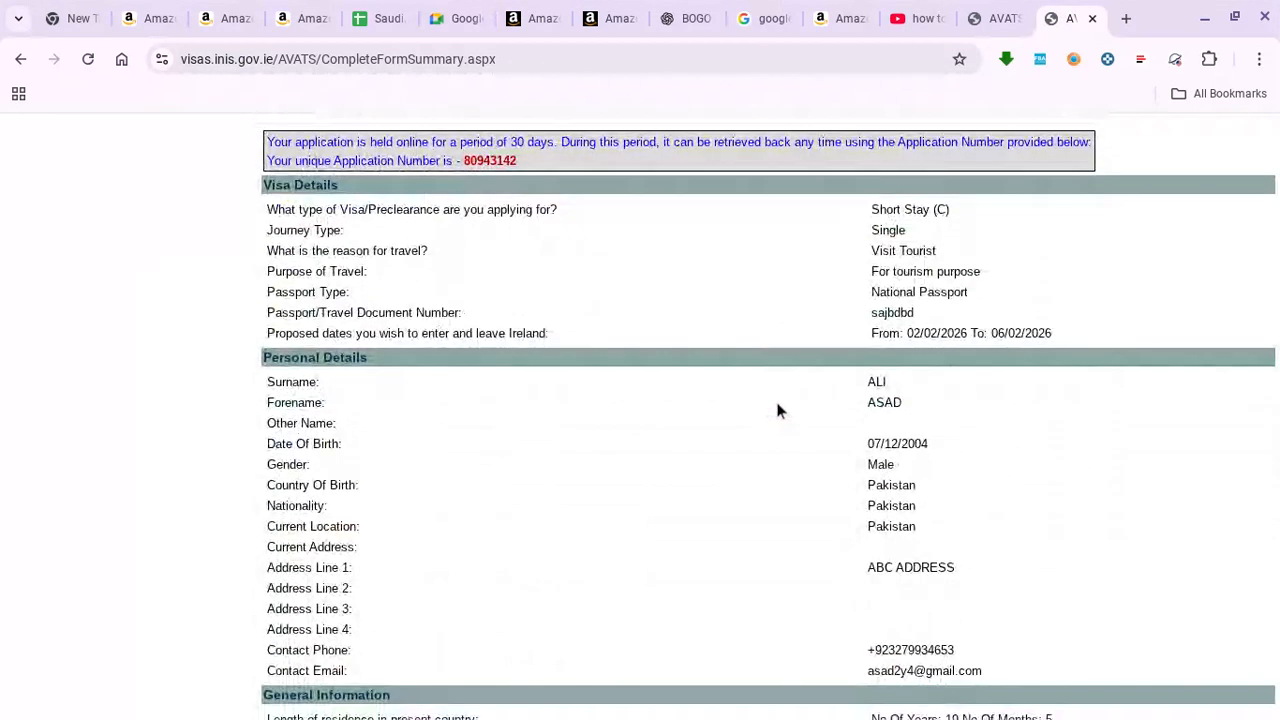
{"action": "scroll", "coordinate": [581, 396], "scroll_direction": "up", "scroll_amount": 1}
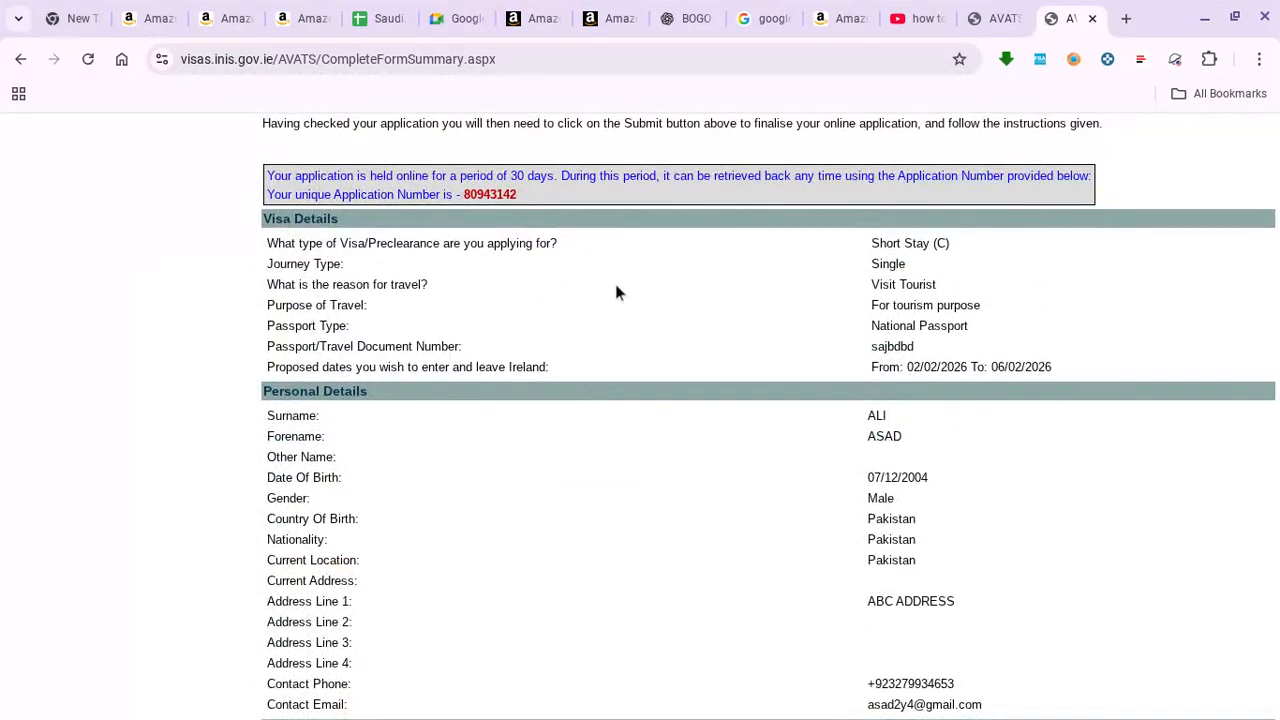
{"action": "scroll", "coordinate": [640, 300], "scroll_direction": "down", "scroll_amount": 1}
{"action": "scroll", "coordinate": [657, 308], "scroll_direction": "up", "scroll_amount": 1}
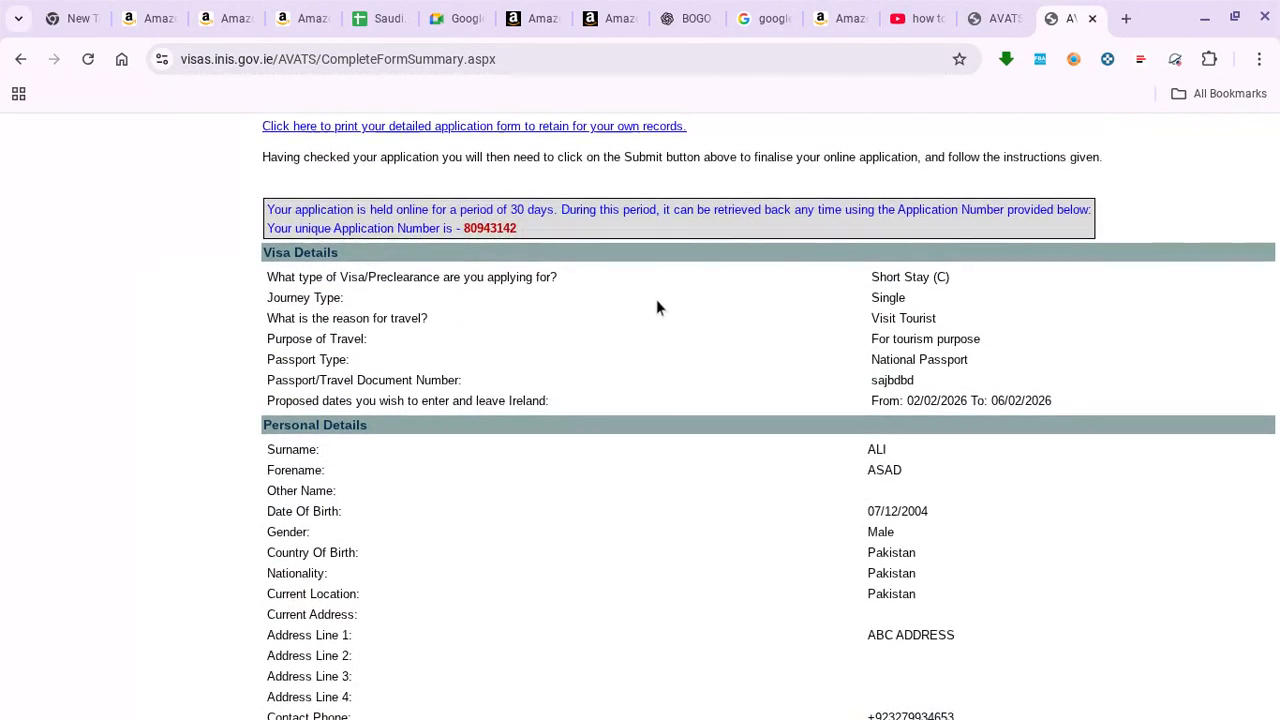
{"action": "triple_click", "coordinate": [492, 229]}
{"action": "left_click", "coordinate": [492, 229]}
{"action": "scroll", "coordinate": [505, 268], "scroll_direction": "down", "scroll_amount": 1}
{"action": "scroll", "coordinate": [672, 300], "scroll_direction": "down", "scroll_amount": 3}
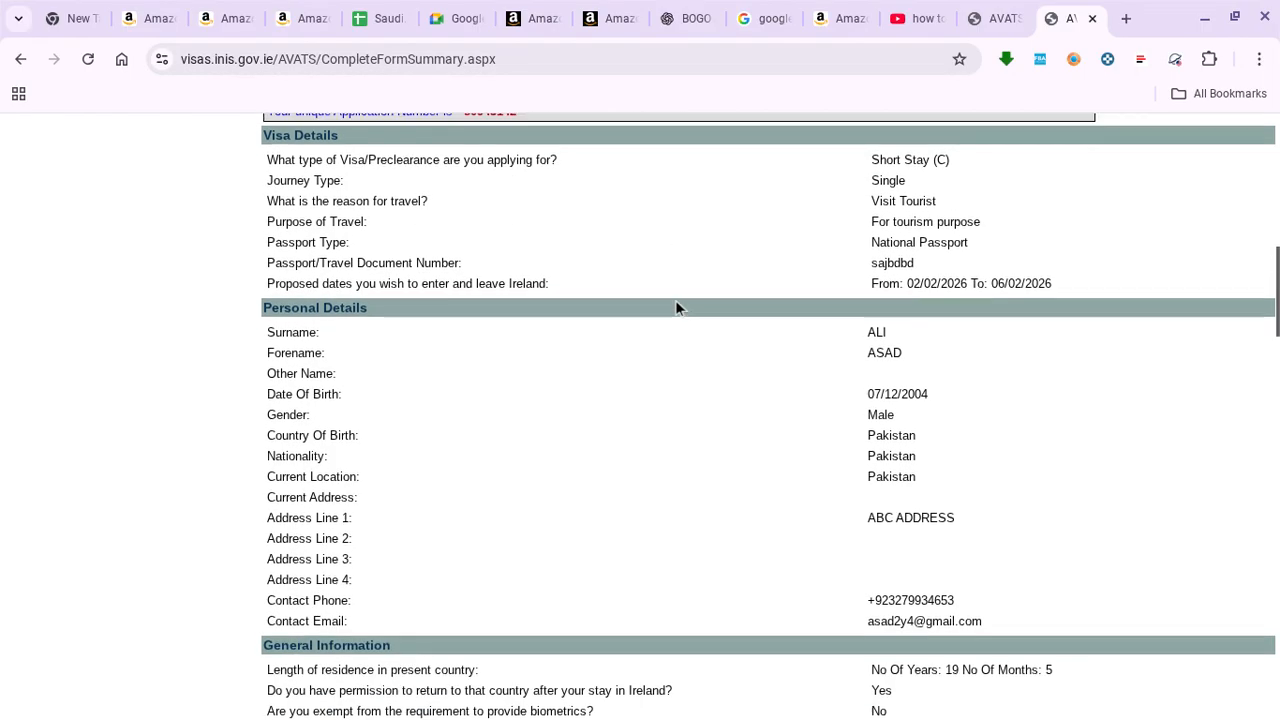
{"action": "scroll", "coordinate": [670, 303], "scroll_direction": "down", "scroll_amount": 5}
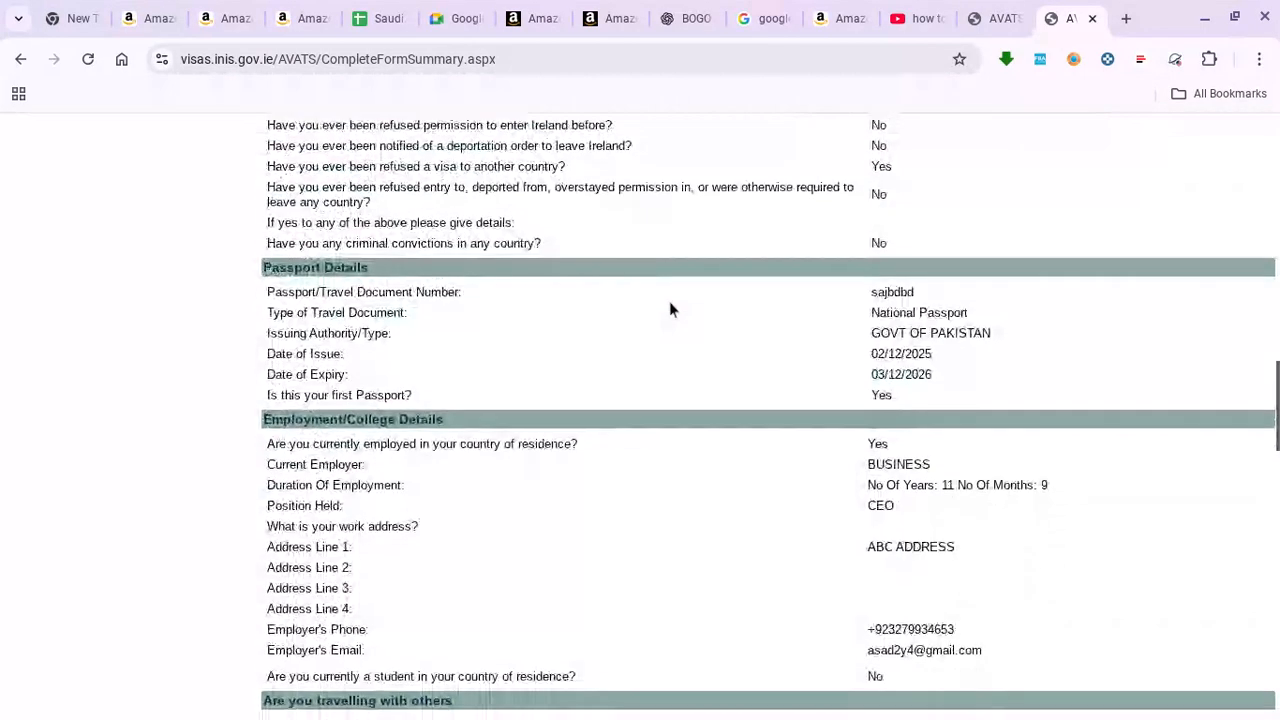
{"action": "scroll", "coordinate": [670, 303], "scroll_direction": "down", "scroll_amount": 2}
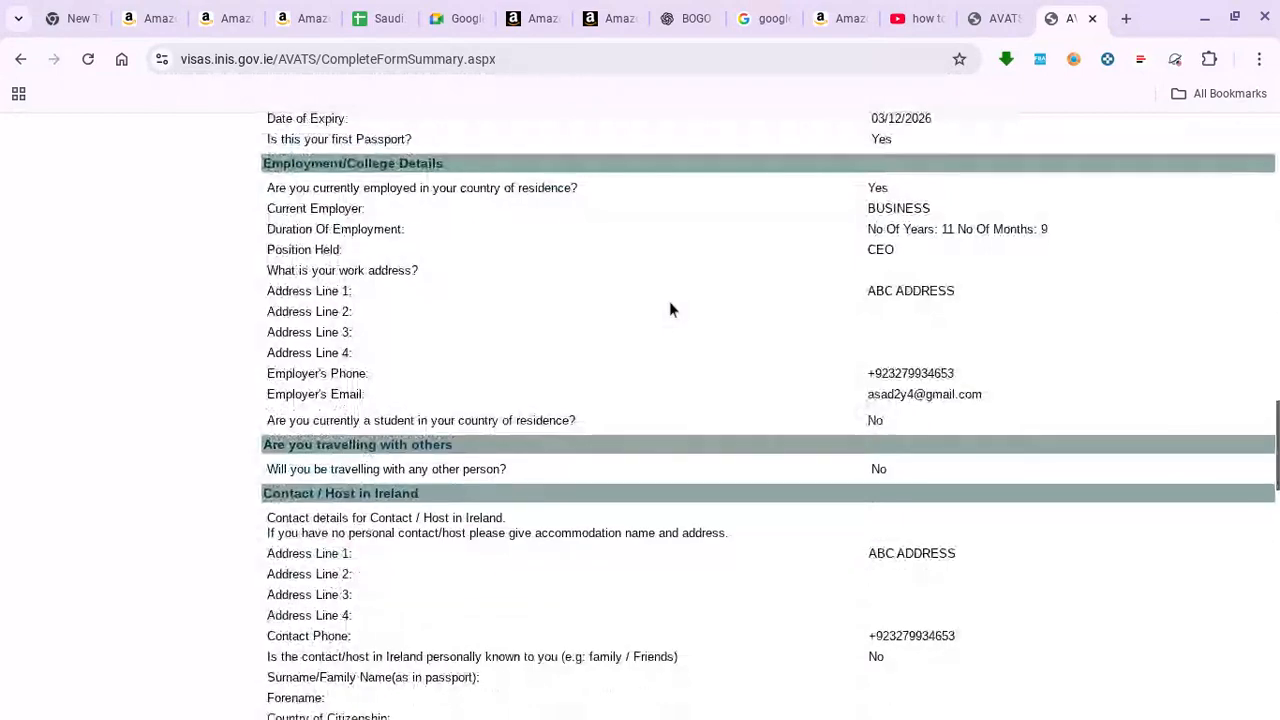
{"action": "scroll", "coordinate": [557, 349], "scroll_direction": "down", "scroll_amount": 1}
{"action": "scroll", "coordinate": [744, 376], "scroll_direction": "down", "scroll_amount": 2}
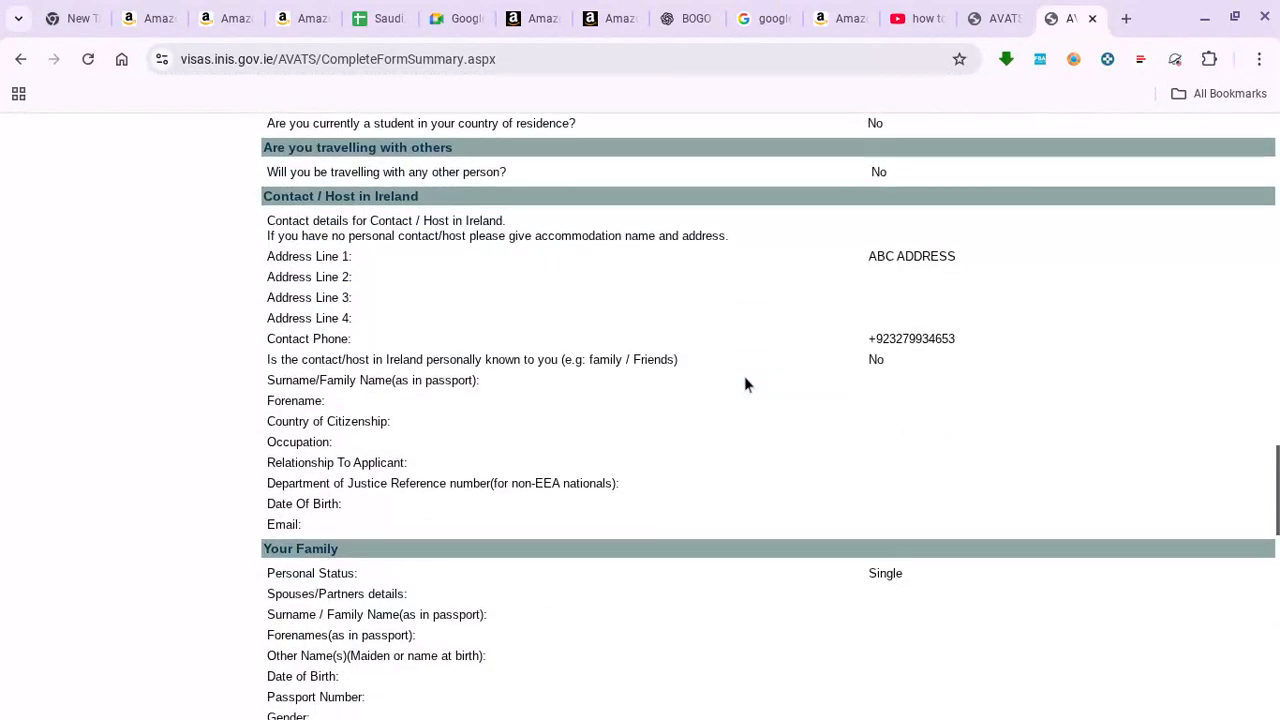
{"action": "scroll", "coordinate": [474, 406], "scroll_direction": "down", "scroll_amount": 3}
{"action": "scroll", "coordinate": [474, 406], "scroll_direction": "down", "scroll_amount": 8}
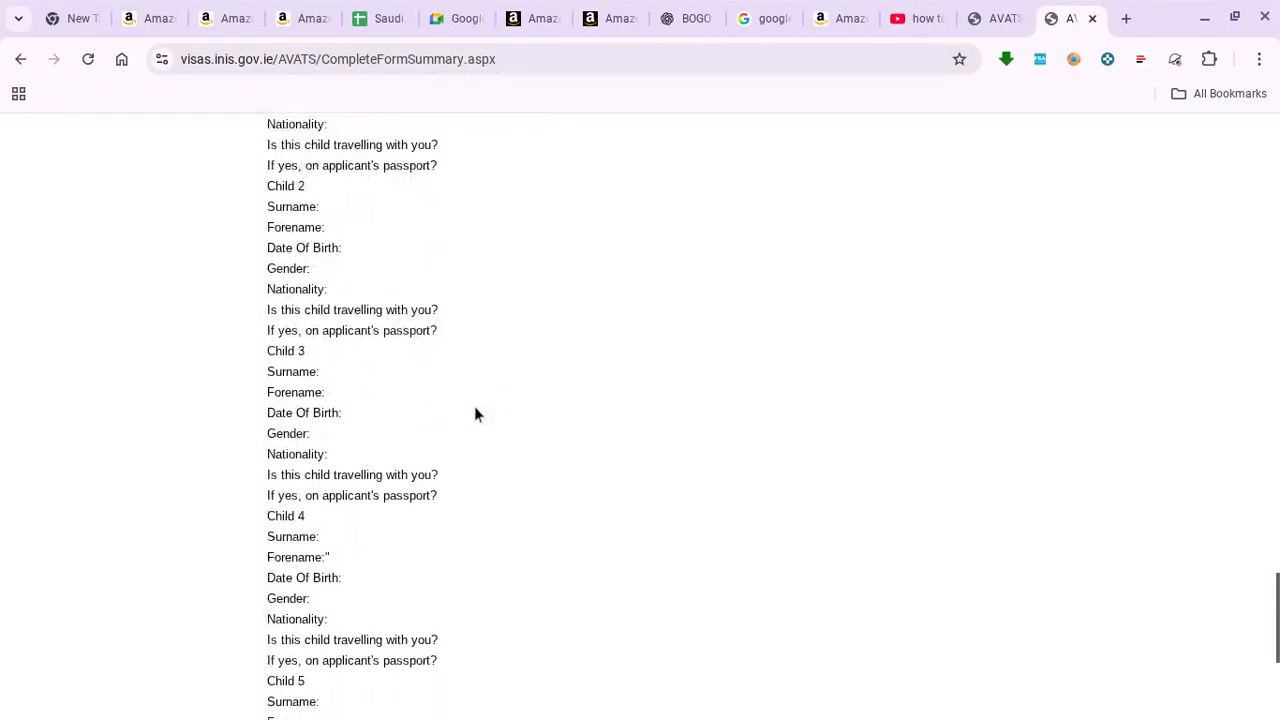
Agree to the applicant declaration and submit the visa application
{"action": "scroll", "coordinate": [476, 414], "scroll_direction": "up", "scroll_amount": 15}
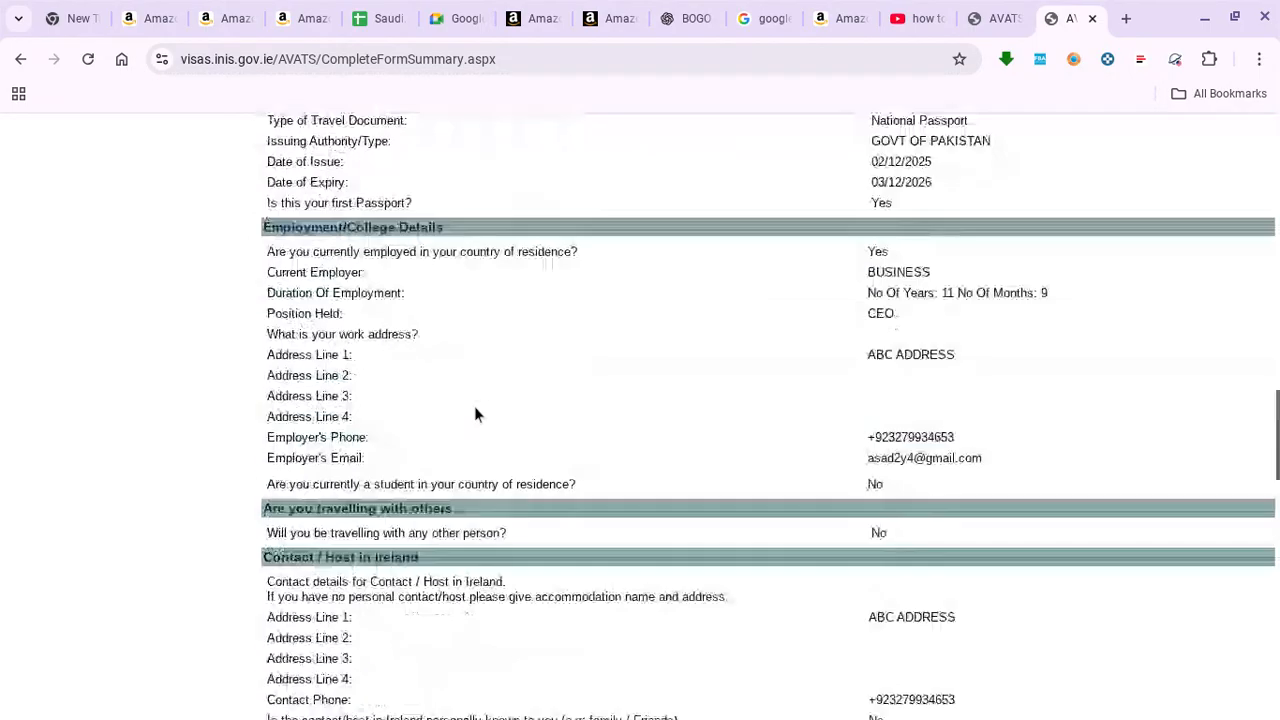
{"action": "scroll", "coordinate": [474, 406], "scroll_direction": "up", "scroll_amount": 5}
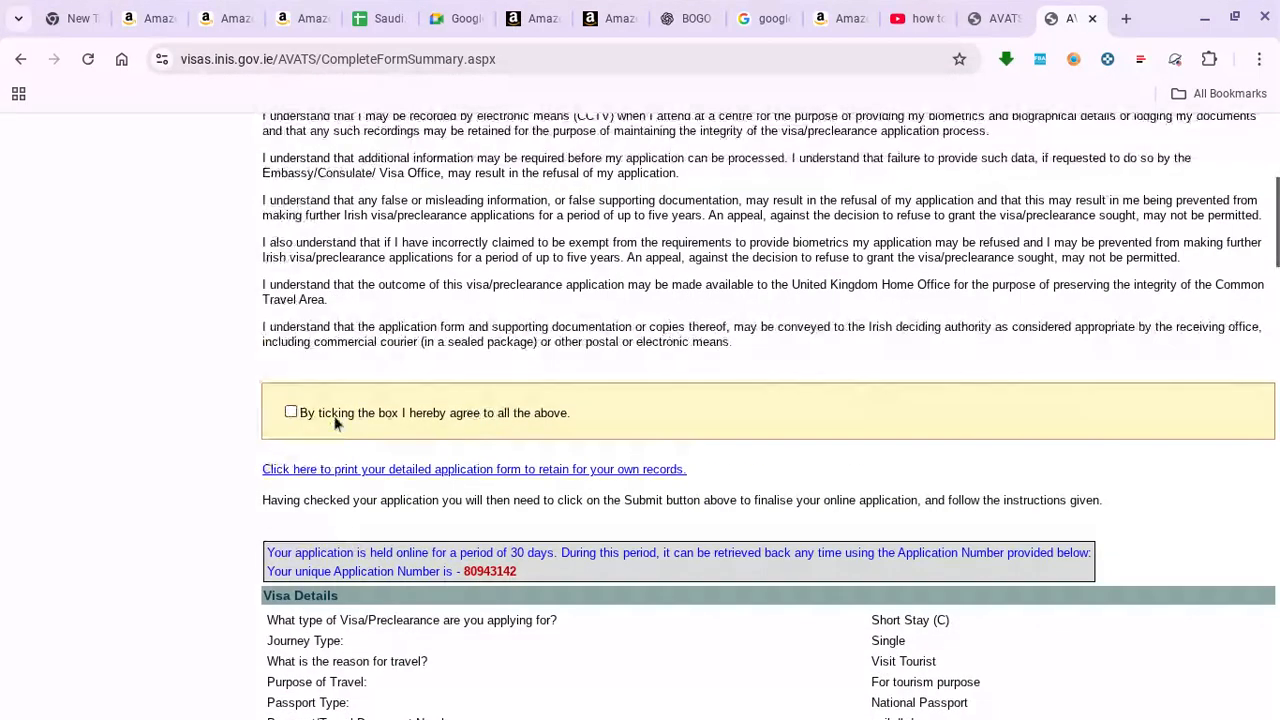
{"action": "left_click", "coordinate": [290, 413]}
{"action": "scroll", "coordinate": [801, 318], "scroll_direction": "up", "scroll_amount": 3}
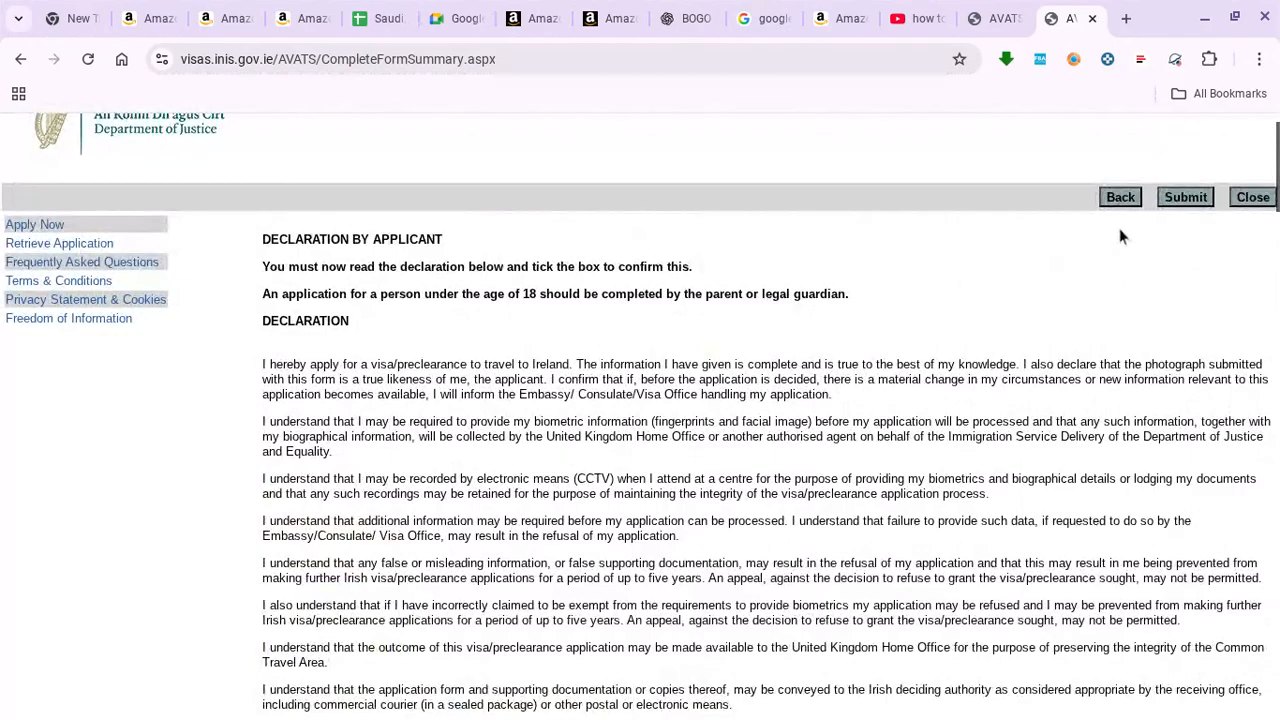
{"action": "left_click", "coordinate": [1182, 197]}
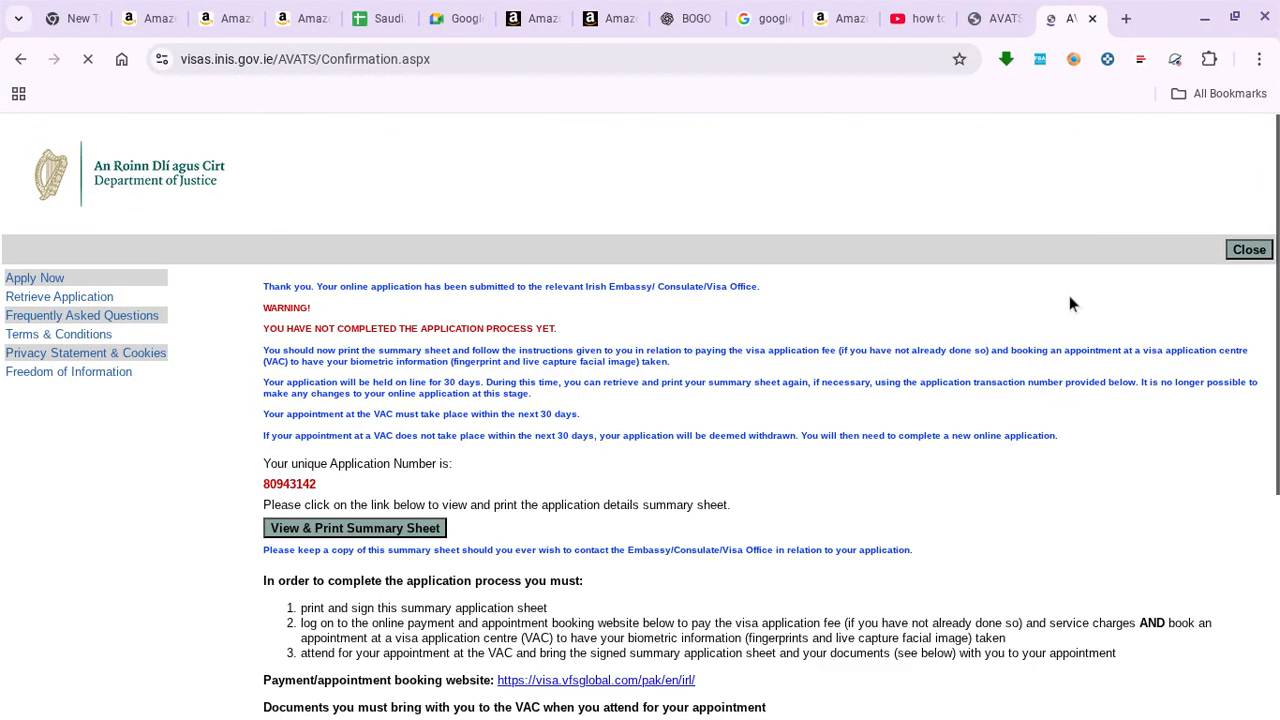
Open the printable summary sheet of the submitted application and check its application number
{"action": "scroll", "coordinate": [700, 390], "scroll_direction": "down", "scroll_amount": 1}
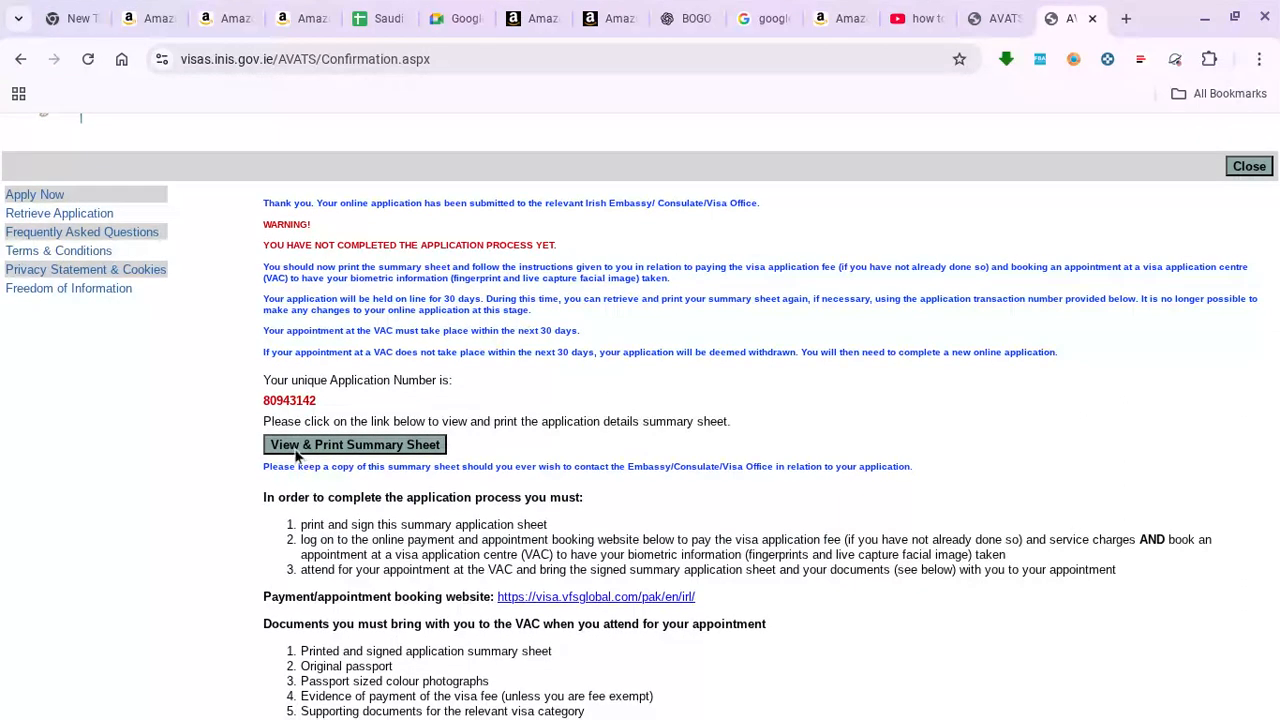
{"action": "left_click", "coordinate": [363, 450]}
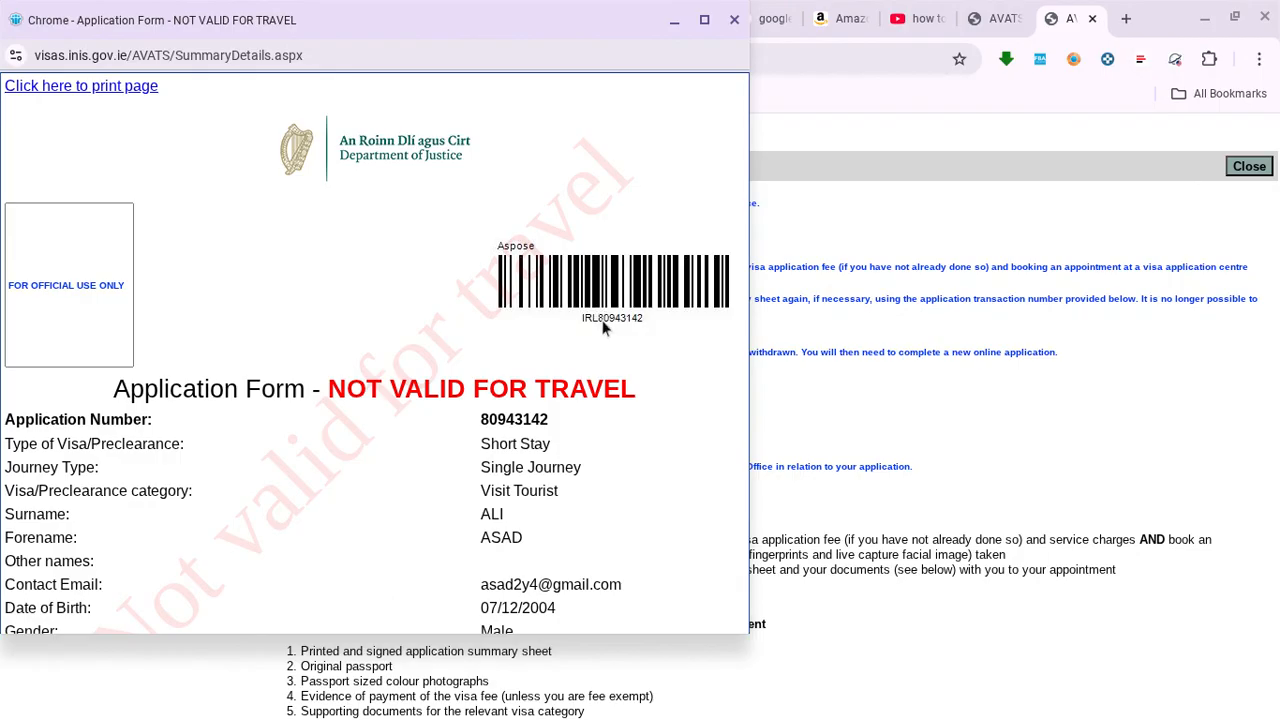
{"action": "double_click", "coordinate": [512, 419]}
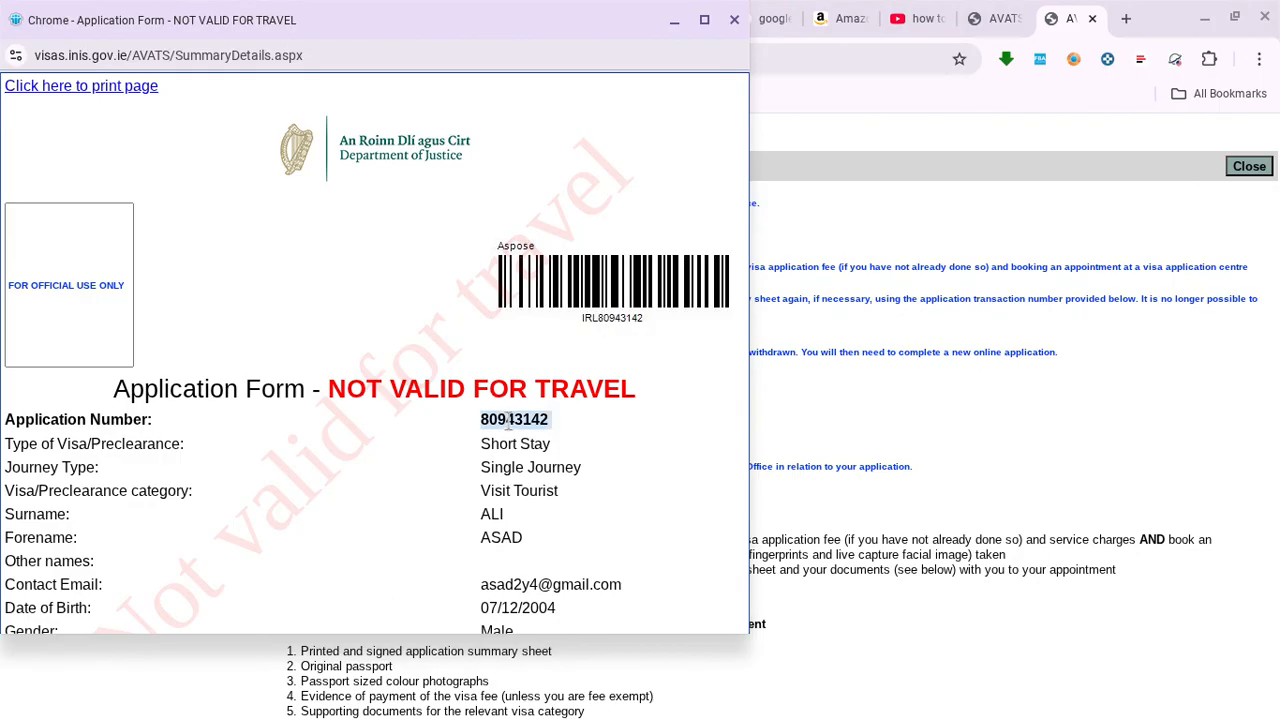
{"action": "left_click", "coordinate": [484, 430]}
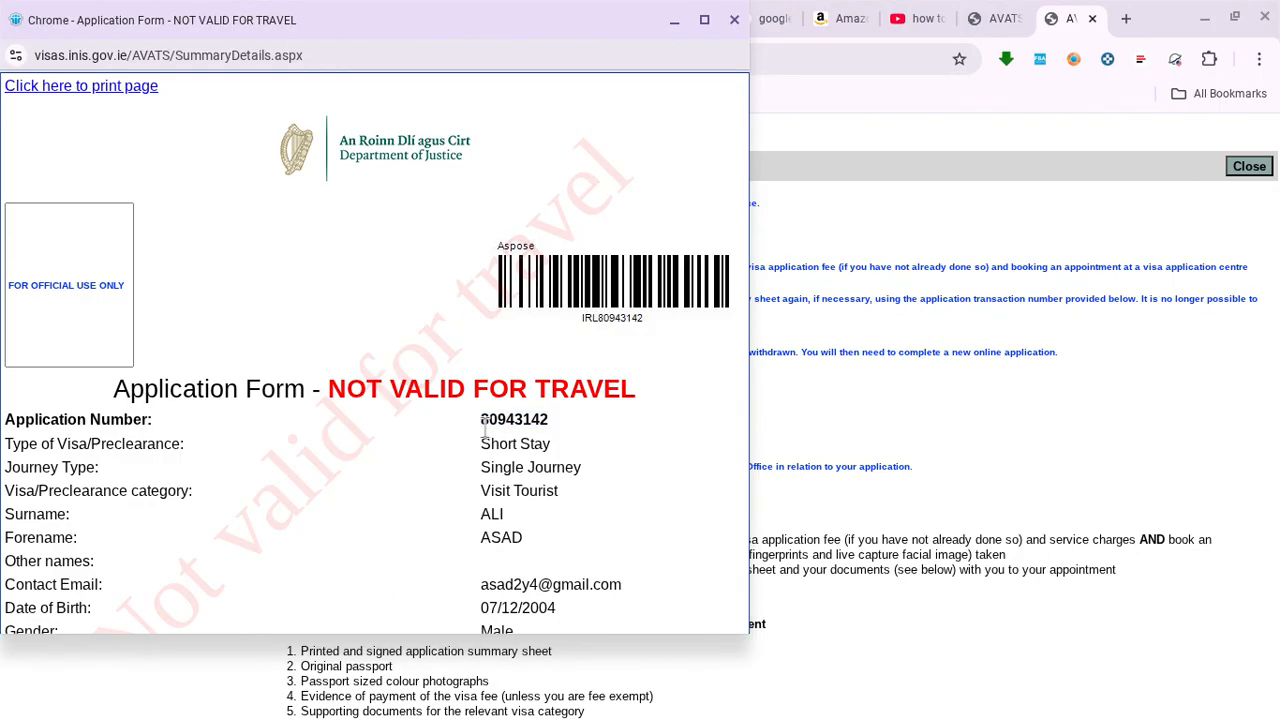
Examine the summary sheet from the barcode and applicant details through the declaration to the signature and date fields
{"action": "scroll", "coordinate": [484, 428], "scroll_direction": "down", "scroll_amount": 20}
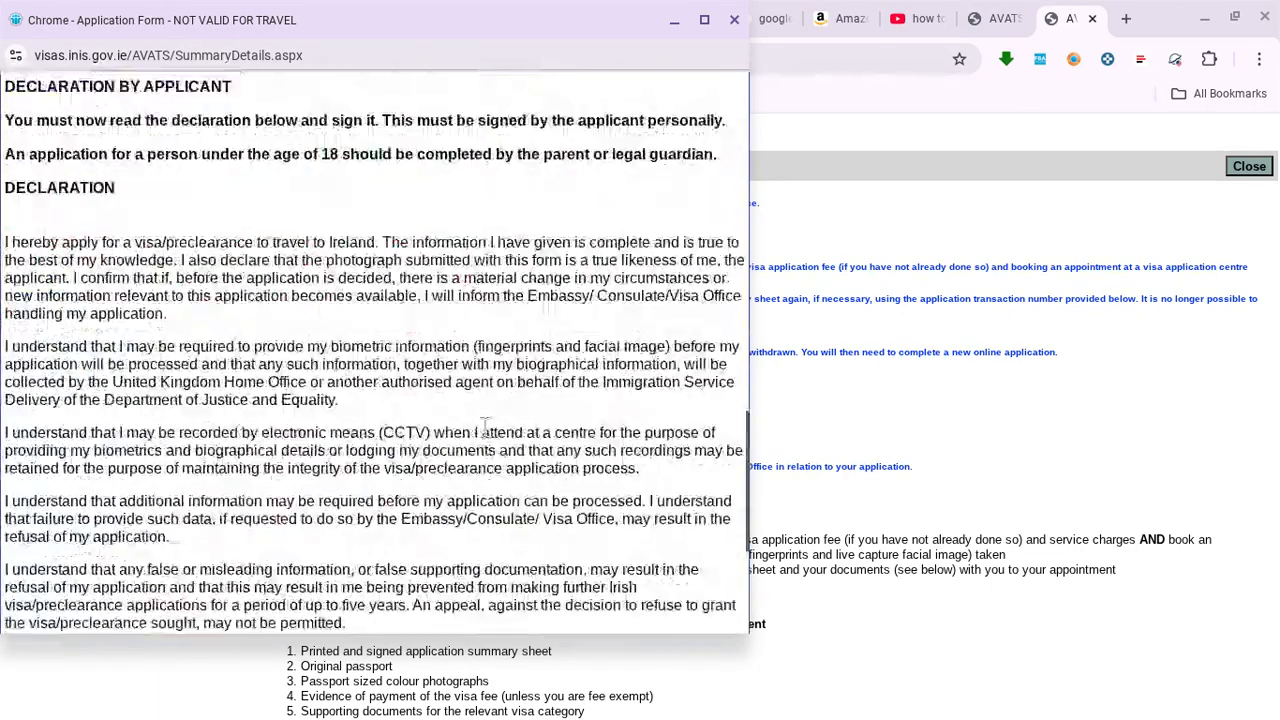
{"action": "scroll", "coordinate": [484, 426], "scroll_direction": "up", "scroll_amount": 20}
{"action": "scroll", "coordinate": [484, 426], "scroll_direction": "down", "scroll_amount": 20}
{"action": "scroll", "coordinate": [484, 426], "scroll_direction": "up", "scroll_amount": 20}
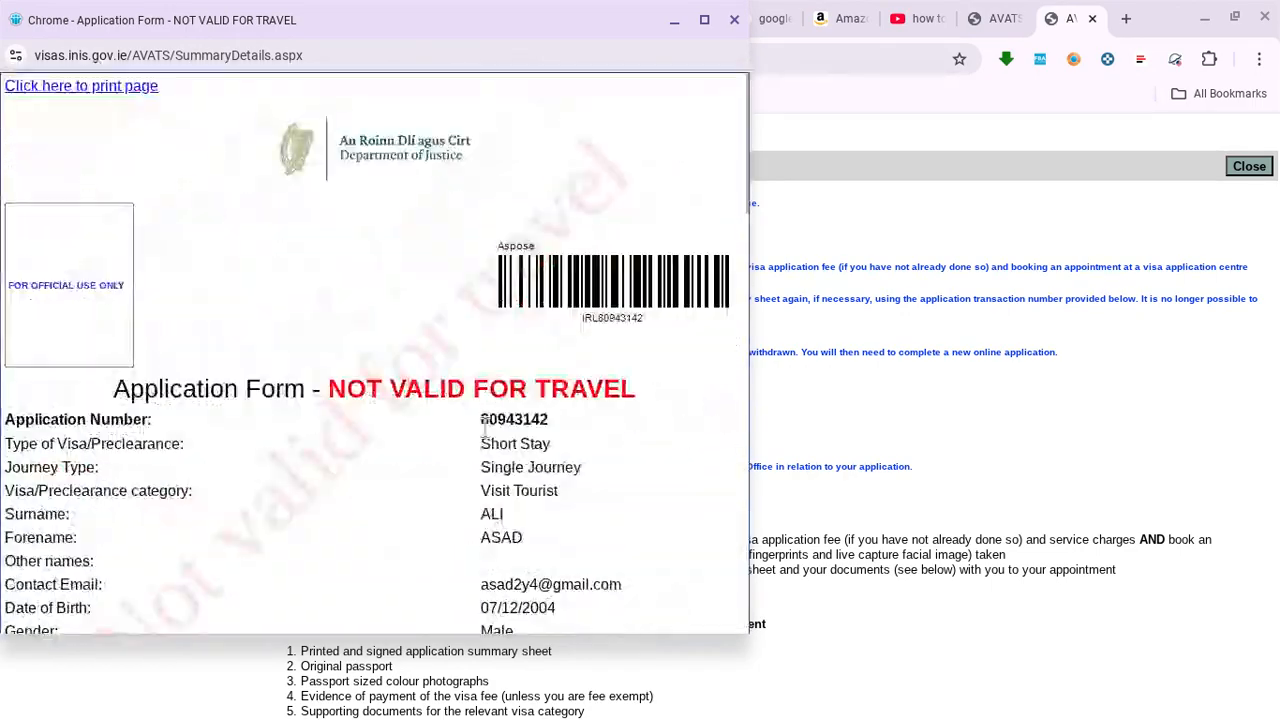
{"action": "scroll", "coordinate": [484, 426], "scroll_direction": "down", "scroll_amount": 20}
{"action": "scroll", "coordinate": [484, 426], "scroll_direction": "up", "scroll_amount": 20}
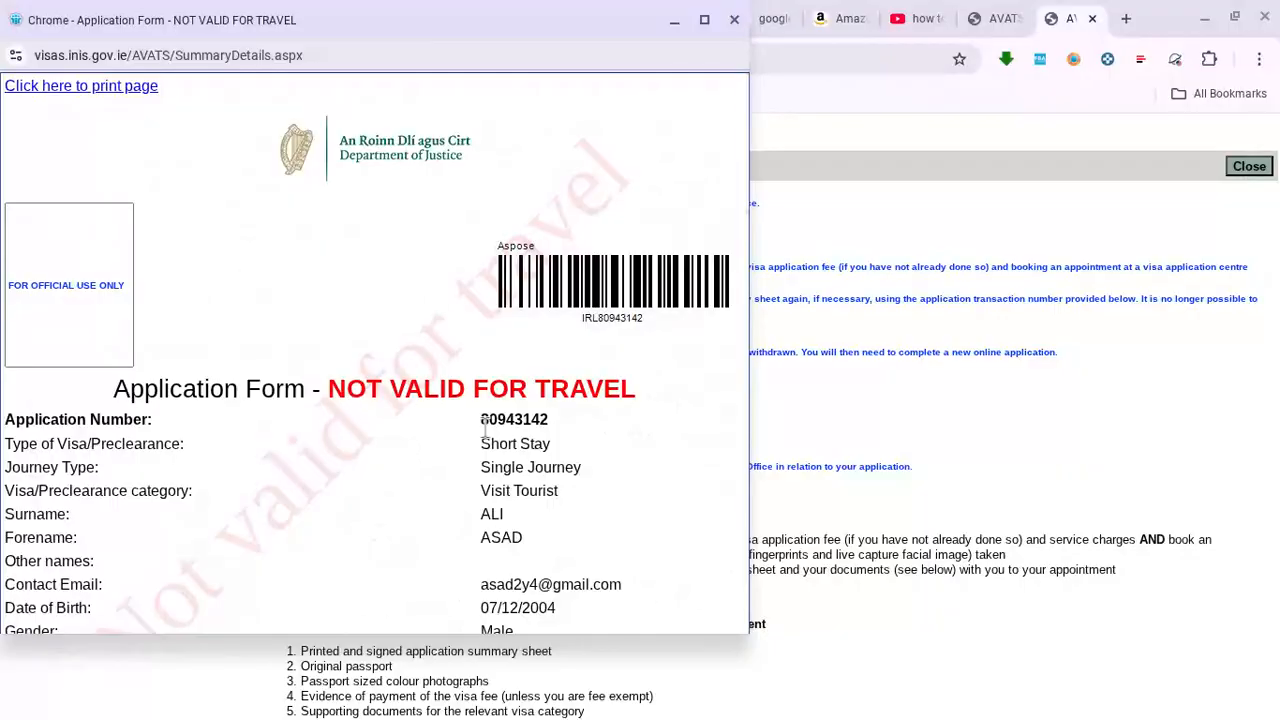
{"action": "scroll", "coordinate": [484, 426], "scroll_direction": "down", "scroll_amount": 15}
{"action": "scroll", "coordinate": [484, 426], "scroll_direction": "up", "scroll_amount": 15}
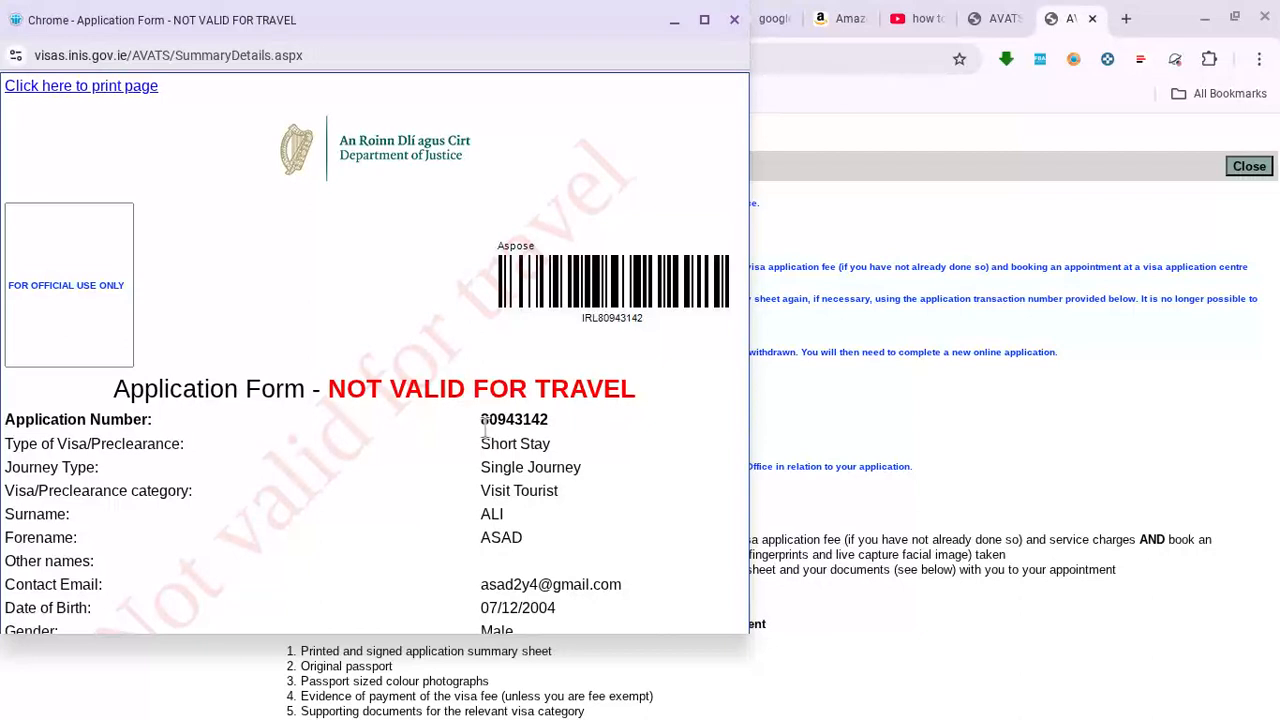
{"action": "scroll", "coordinate": [362, 355], "scroll_direction": "down", "scroll_amount": 15}
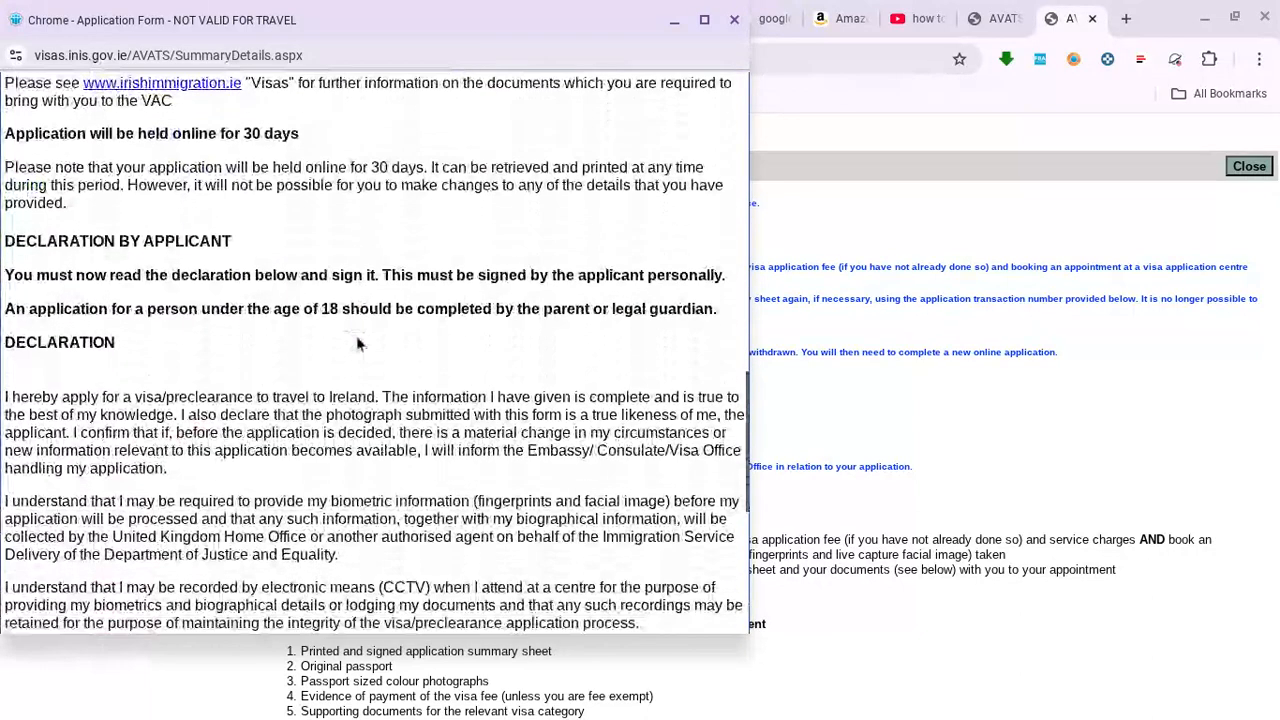
{"action": "scroll", "coordinate": [358, 343], "scroll_direction": "up", "scroll_amount": 15}
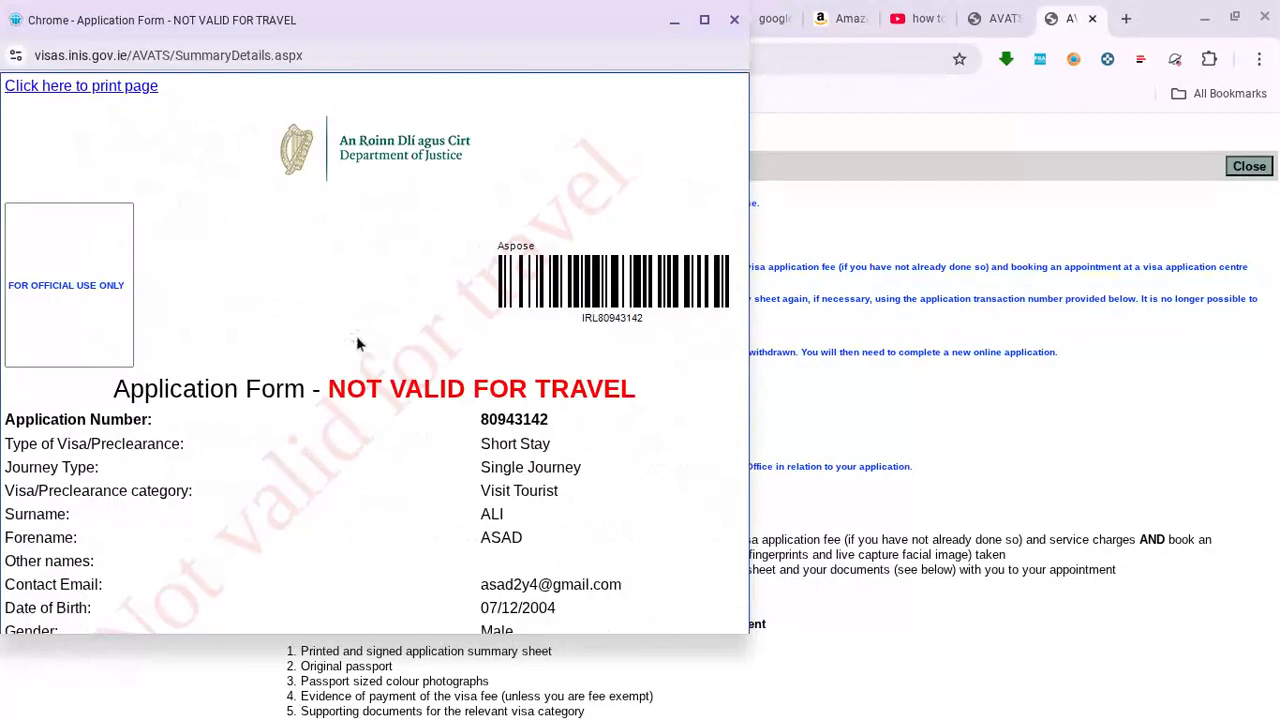
{"action": "scroll", "coordinate": [358, 343], "scroll_direction": "down", "scroll_amount": 10}
{"action": "scroll", "coordinate": [358, 343], "scroll_direction": "up", "scroll_amount": 10}
{"action": "scroll", "coordinate": [357, 344], "scroll_direction": "down", "scroll_amount": 2}
{"action": "scroll", "coordinate": [357, 344], "scroll_direction": "up", "scroll_amount": 2}
{"action": "scroll", "coordinate": [357, 343], "scroll_direction": "down", "scroll_amount": 2}
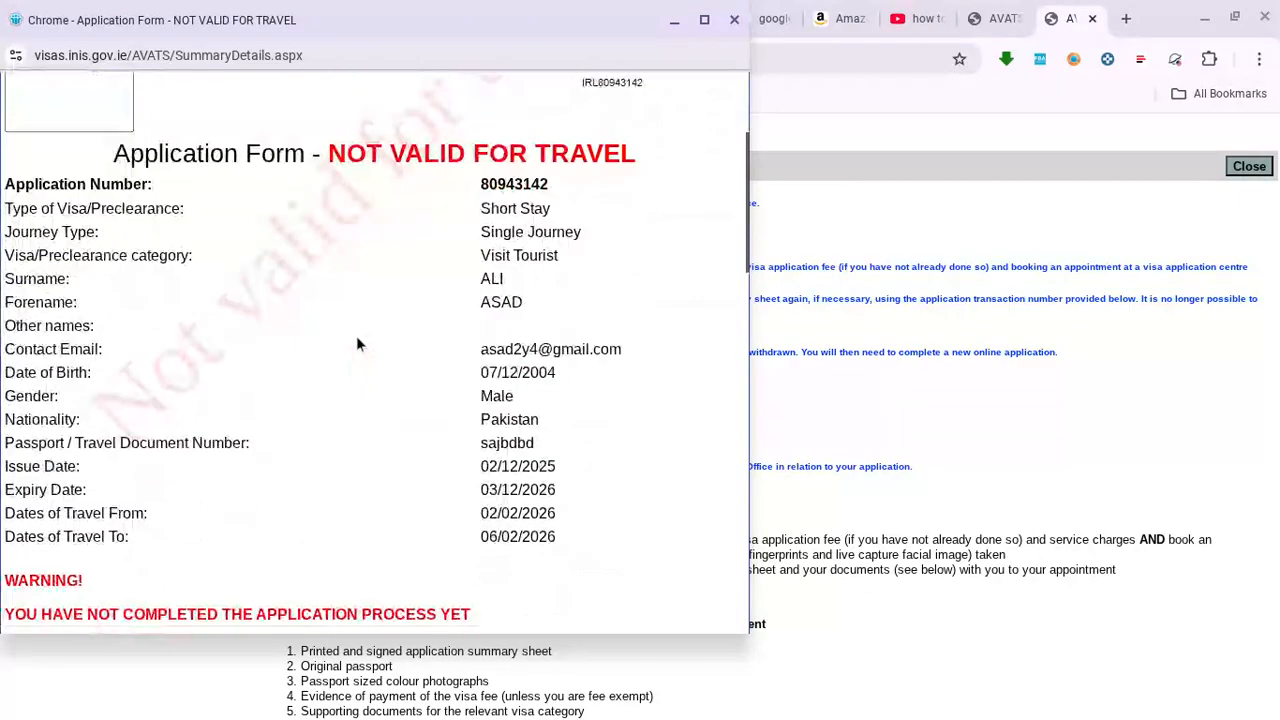
{"action": "scroll", "coordinate": [357, 343], "scroll_direction": "up", "scroll_amount": 2}
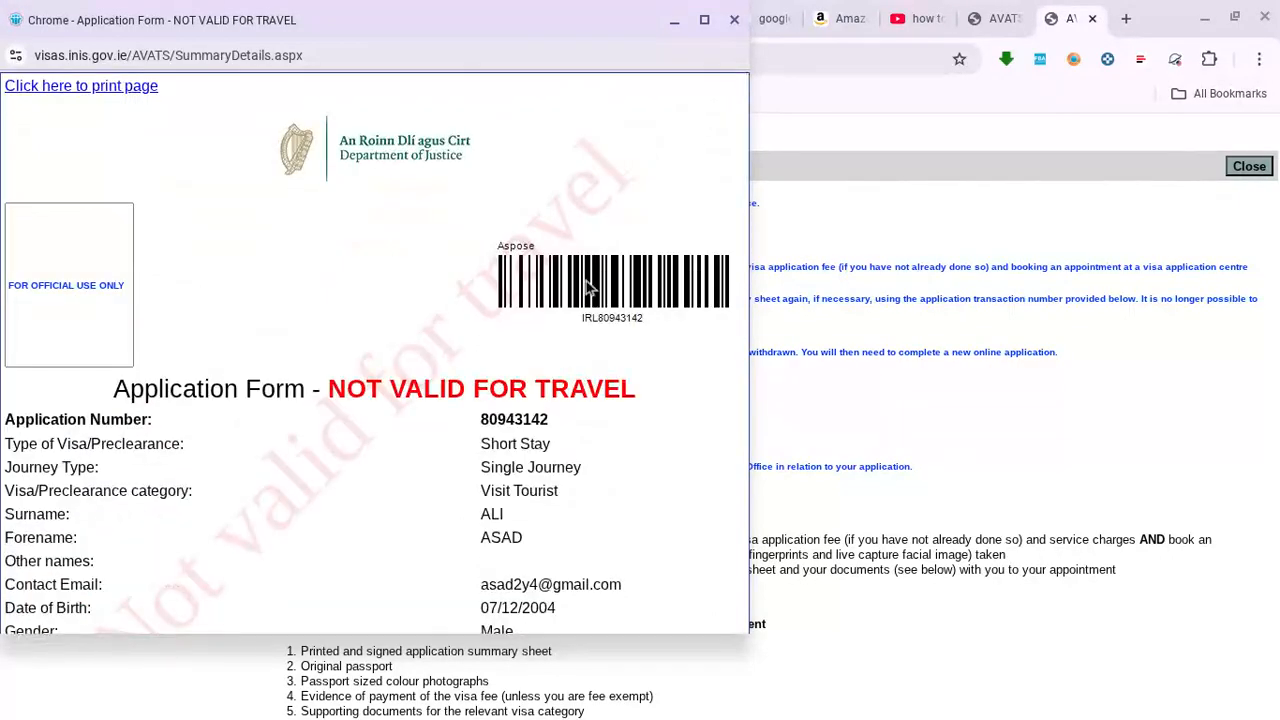
{"action": "scroll", "coordinate": [594, 288], "scroll_direction": "down", "scroll_amount": 1}
{"action": "scroll", "coordinate": [594, 290], "scroll_direction": "down", "scroll_amount": 15}
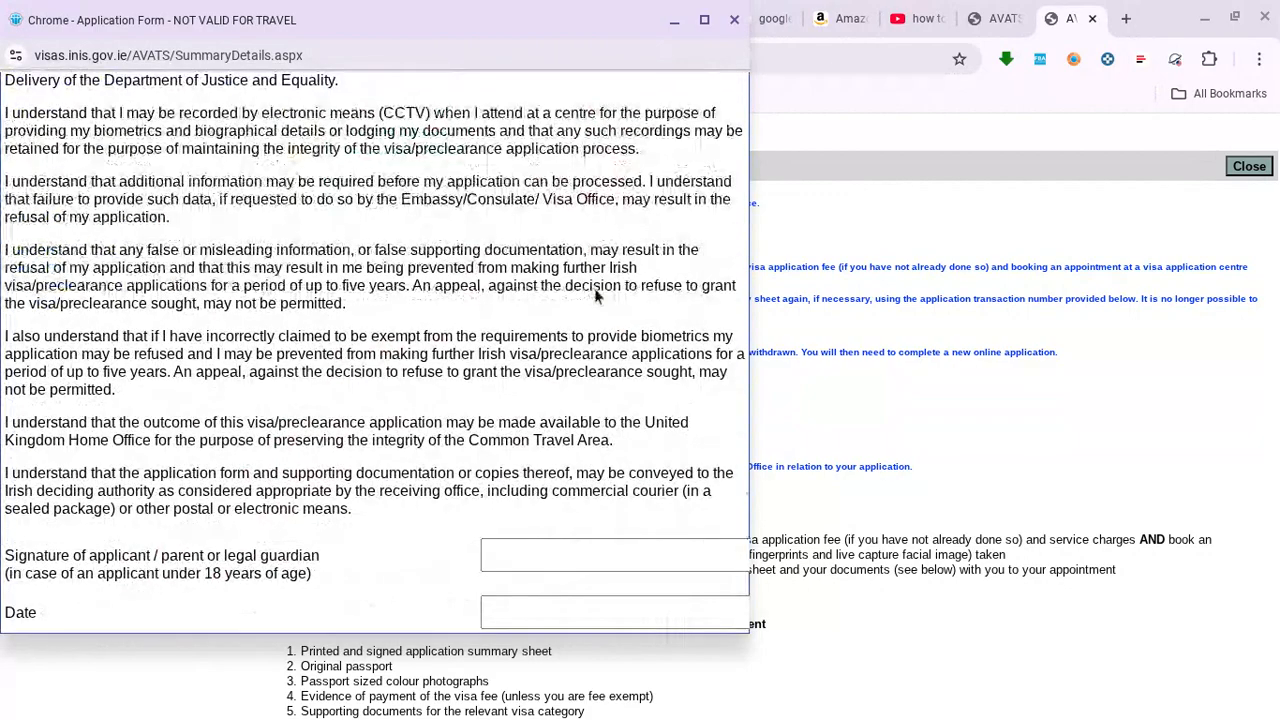
{"action": "scroll", "coordinate": [596, 293], "scroll_direction": "up", "scroll_amount": 15}
{"action": "scroll", "coordinate": [594, 290], "scroll_direction": "up", "scroll_amount": 2}
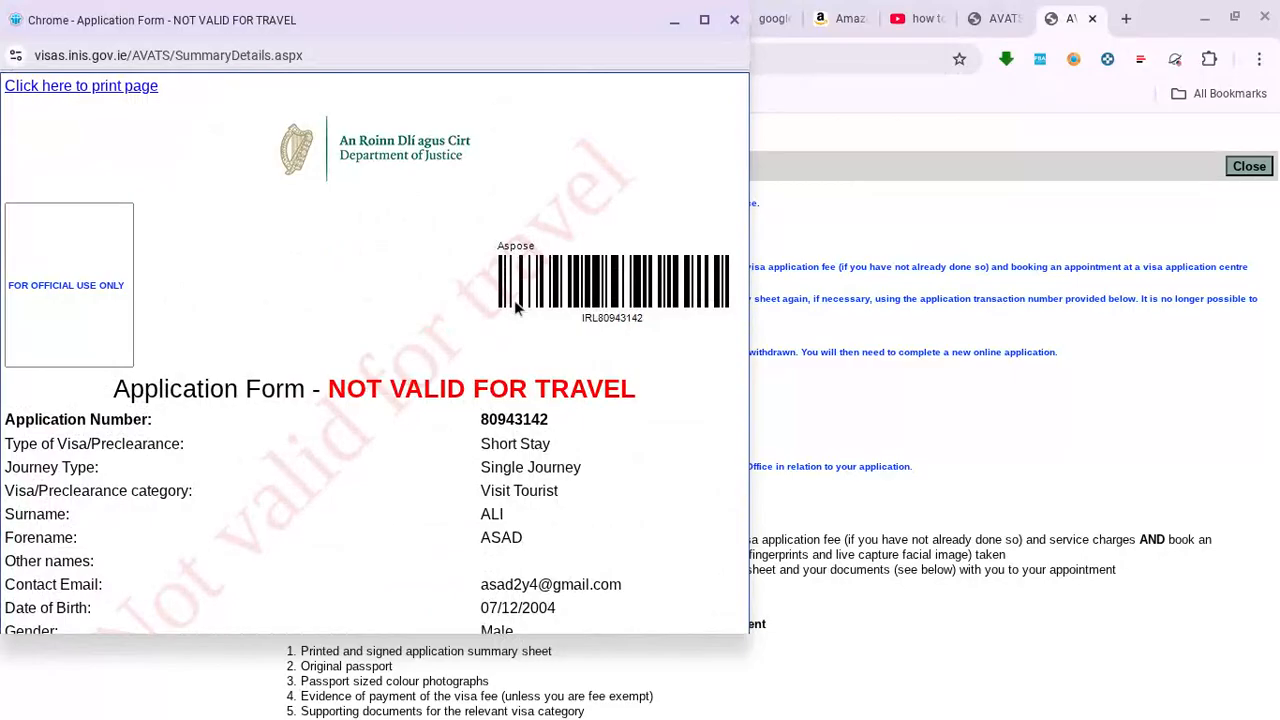
{"action": "scroll", "coordinate": [516, 307], "scroll_direction": "down", "scroll_amount": 1}
{"action": "scroll", "coordinate": [517, 308], "scroll_direction": "down", "scroll_amount": 15}
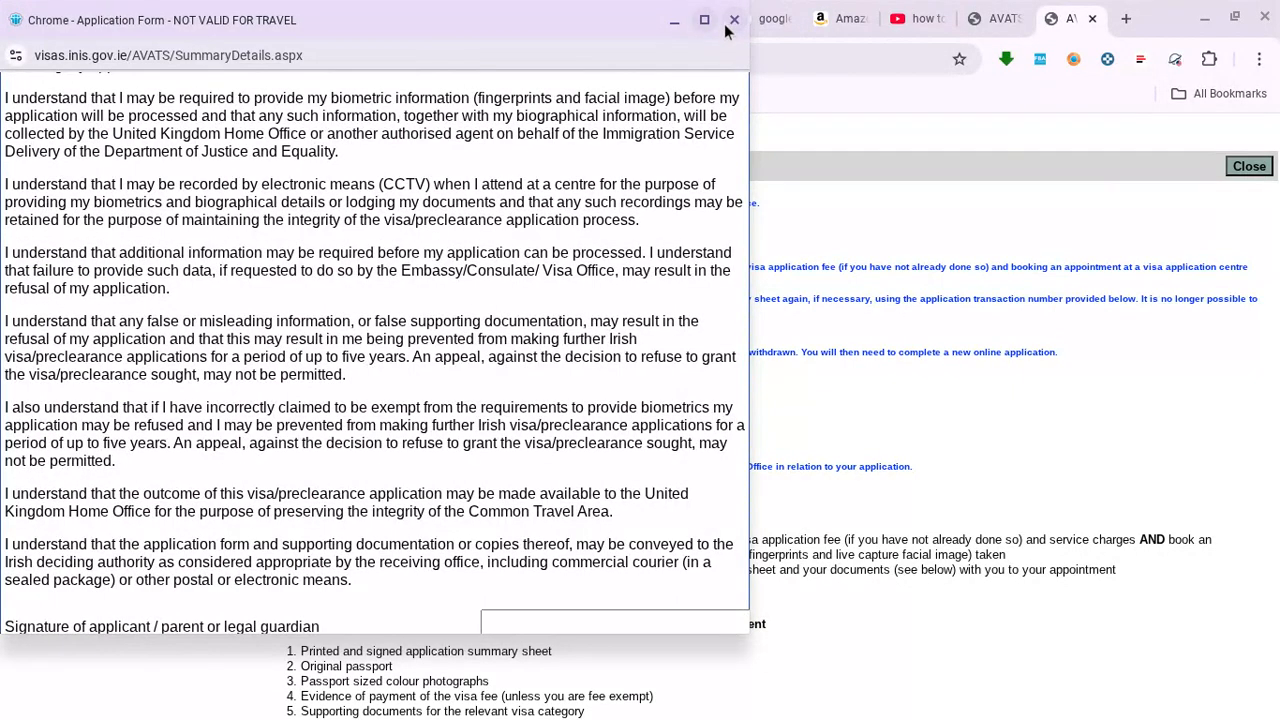
Close the summary sheet and review the confirmation page's remaining application steps and required documents
{"action": "left_click", "coordinate": [733, 21]}
{"action": "scroll", "coordinate": [674, 164], "scroll_direction": "down", "scroll_amount": 3}
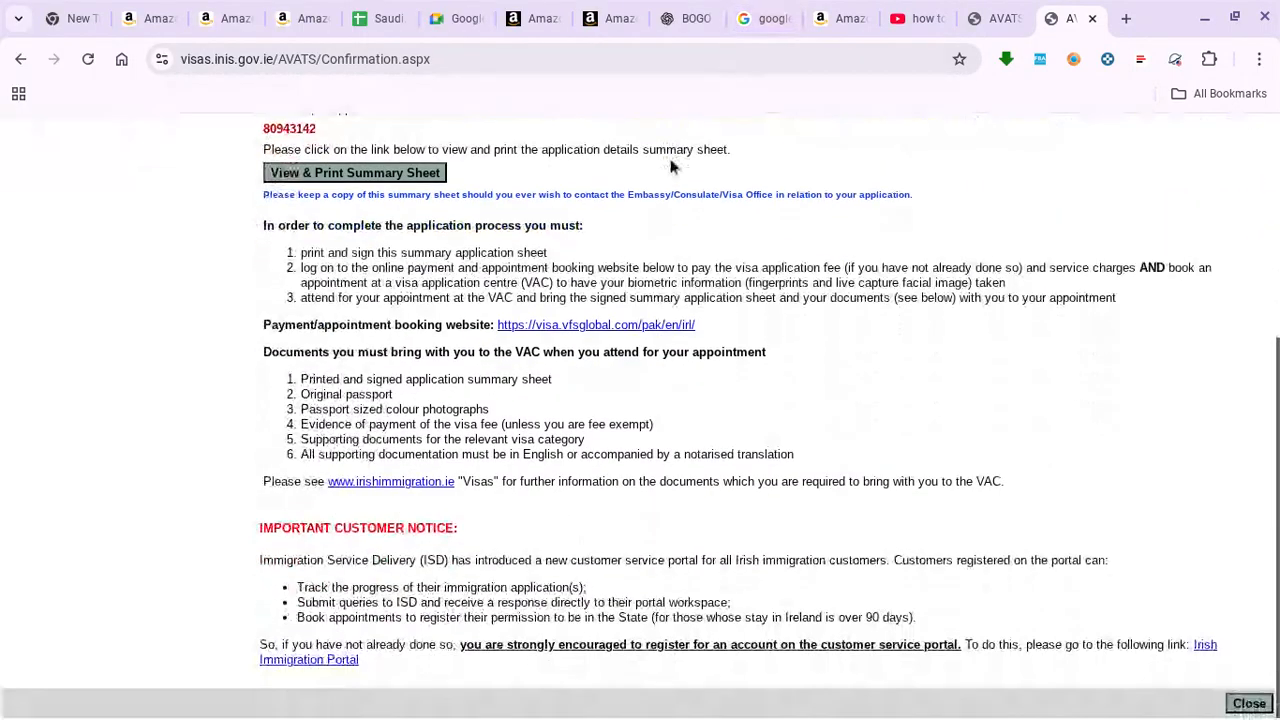
{"action": "scroll", "coordinate": [338, 500], "scroll_direction": "up", "scroll_amount": 3}
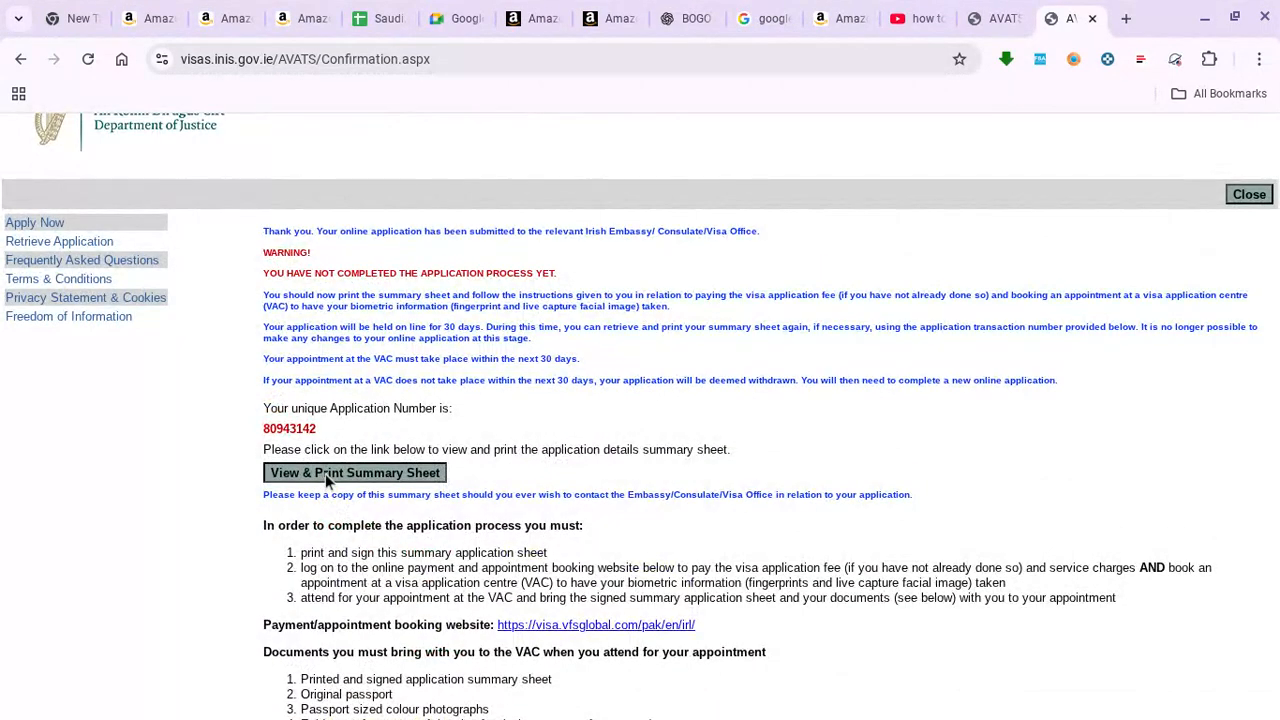
Reopen the summary sheet, follow its payment/appointment booking link to the VFS Global site and accept all cookies
{"action": "left_click", "coordinate": [327, 480]}
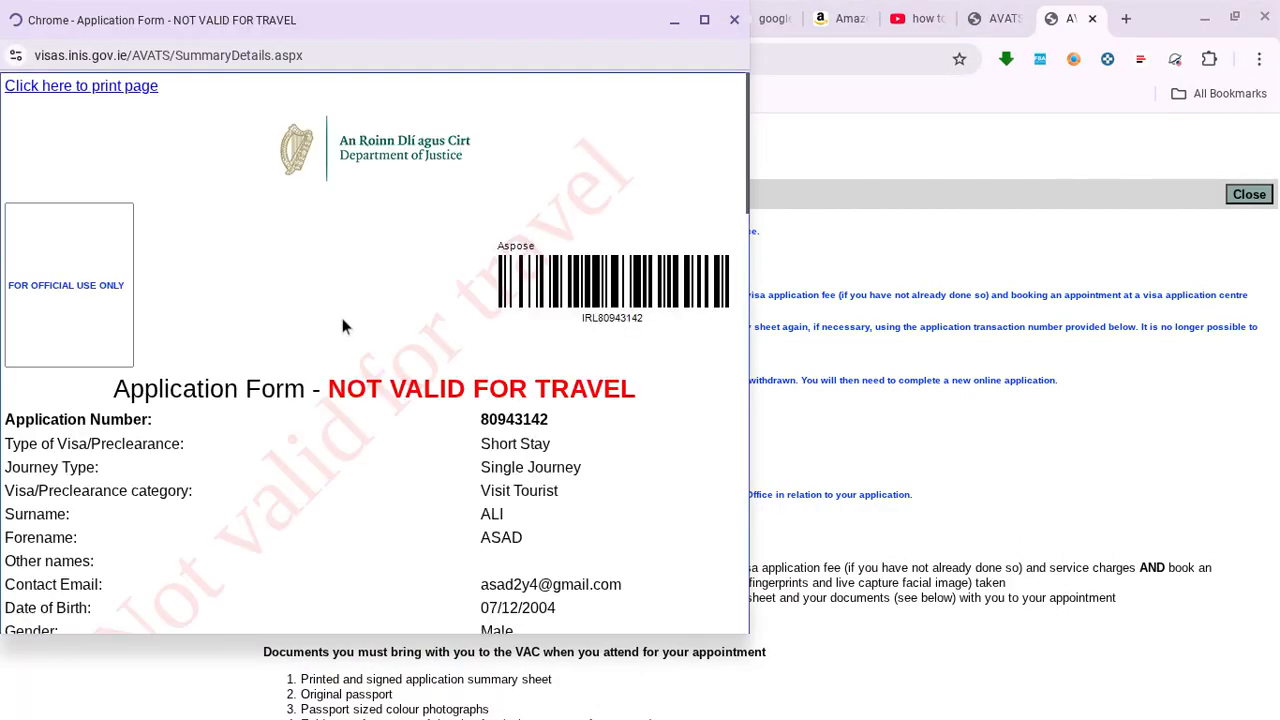
{"action": "scroll", "coordinate": [342, 325], "scroll_direction": "down", "scroll_amount": 3}
{"action": "scroll", "coordinate": [342, 318], "scroll_direction": "down", "scroll_amount": 3}
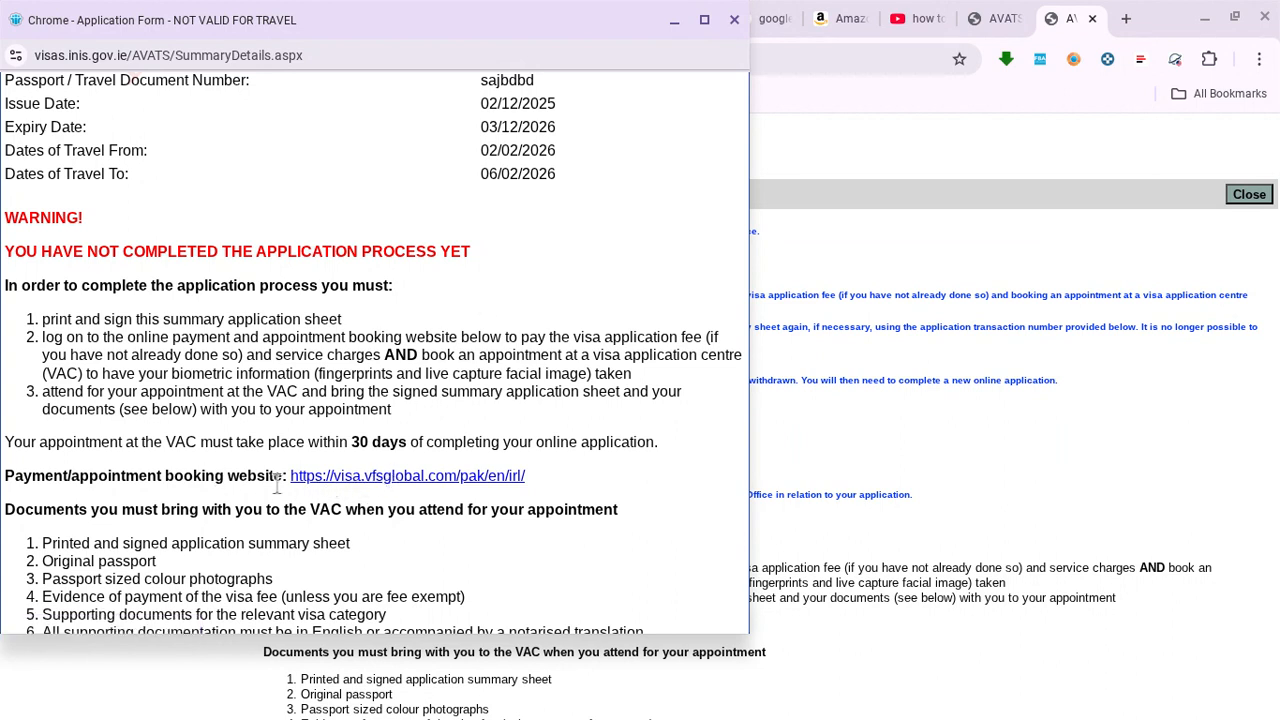
{"action": "left_click", "coordinate": [364, 478]}
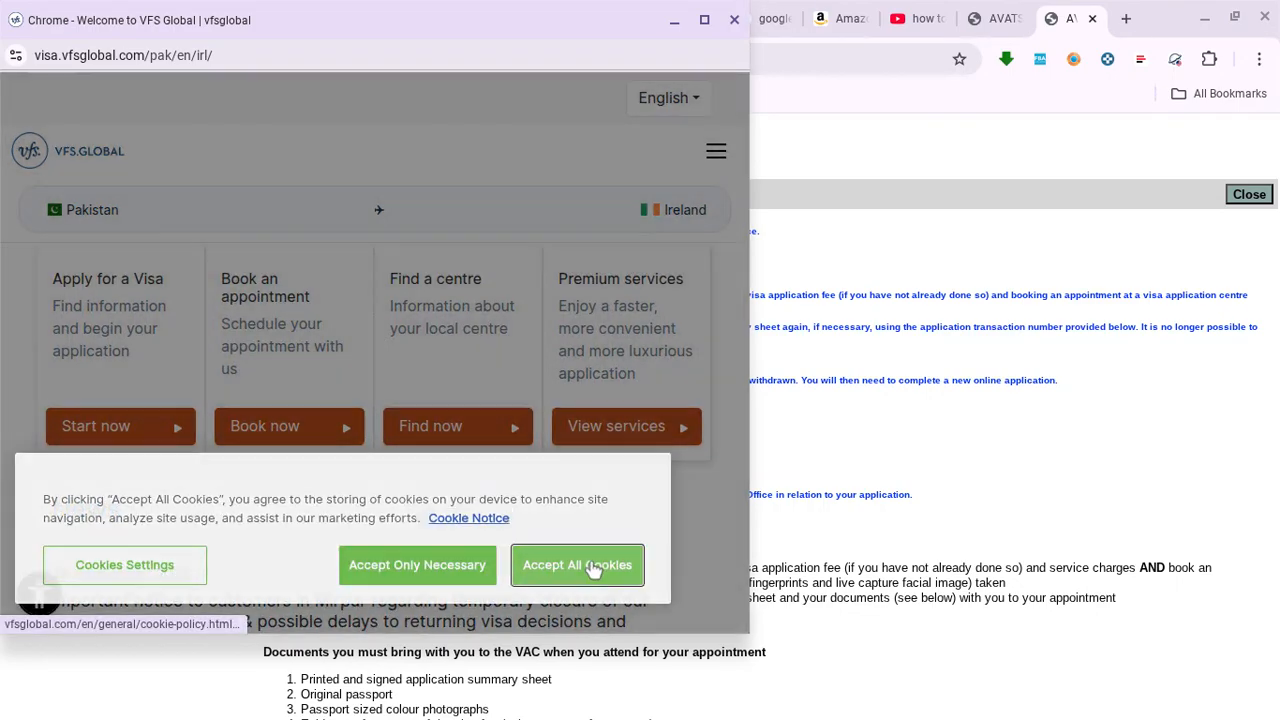
{"action": "left_click", "coordinate": [595, 566]}
Start booking a visa appointment for Ireland from Pakistan and check the VFS Global sign-in page
{"action": "scroll", "coordinate": [836, 549], "scroll_direction": "up", "scroll_amount": 1}
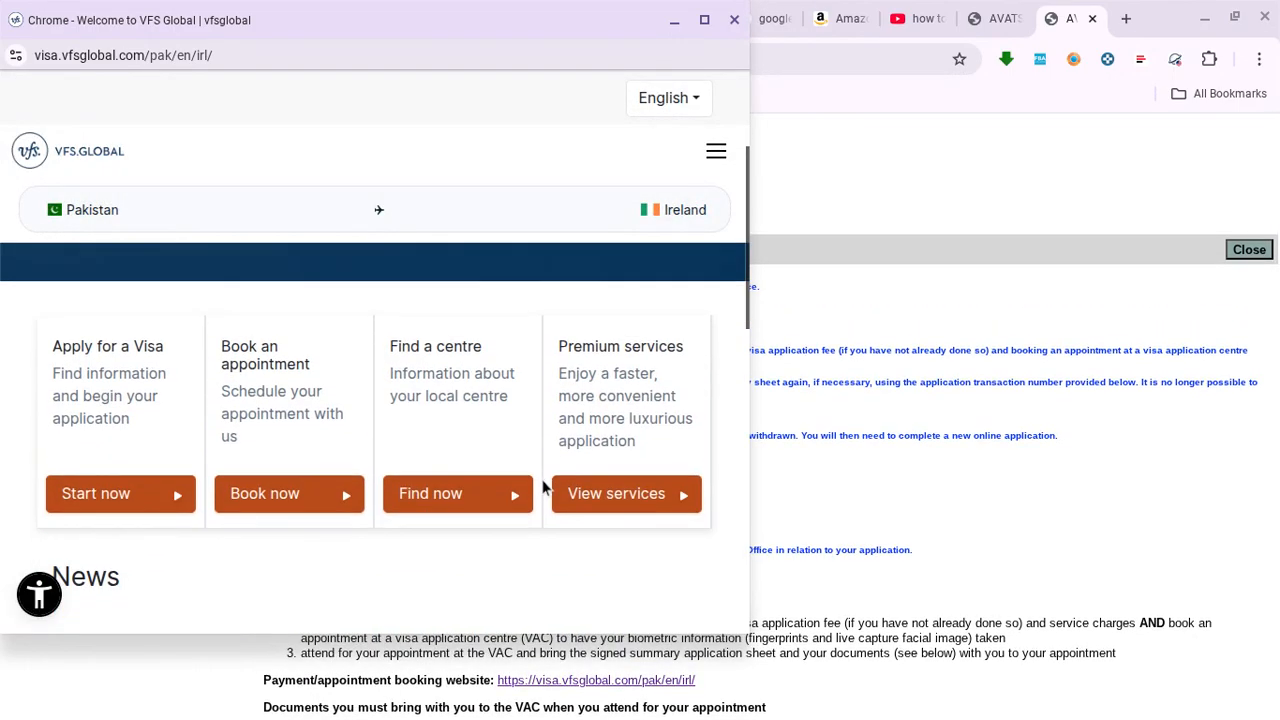
{"action": "scroll", "coordinate": [354, 409], "scroll_direction": "down", "scroll_amount": 2}
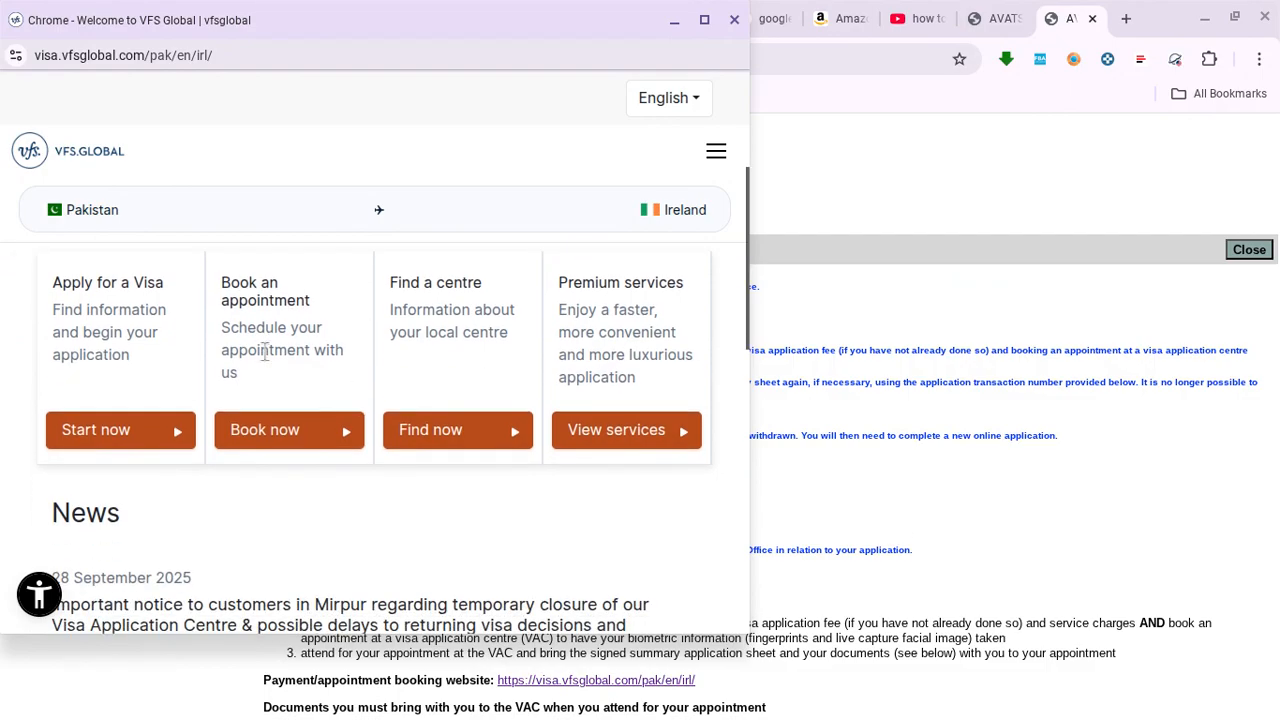
{"action": "left_click", "coordinate": [277, 445]}
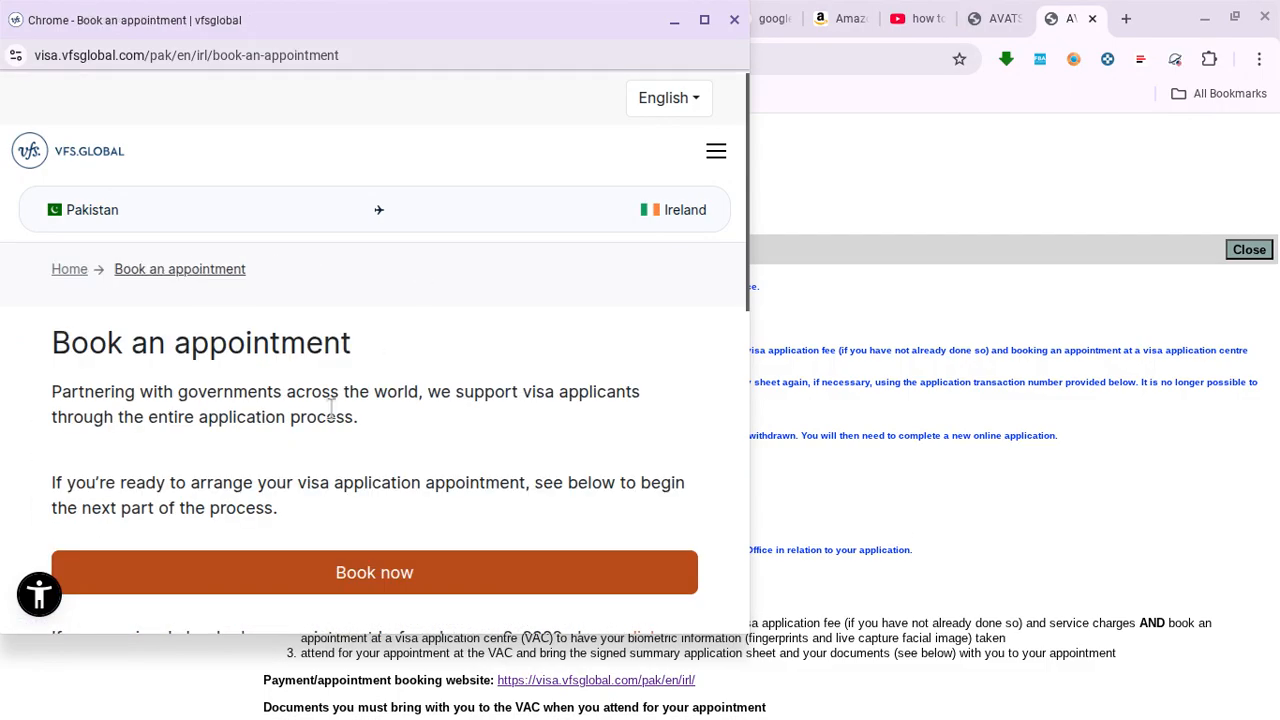
{"action": "scroll", "coordinate": [331, 410], "scroll_direction": "down", "scroll_amount": 1}
{"action": "left_click", "coordinate": [337, 506]}
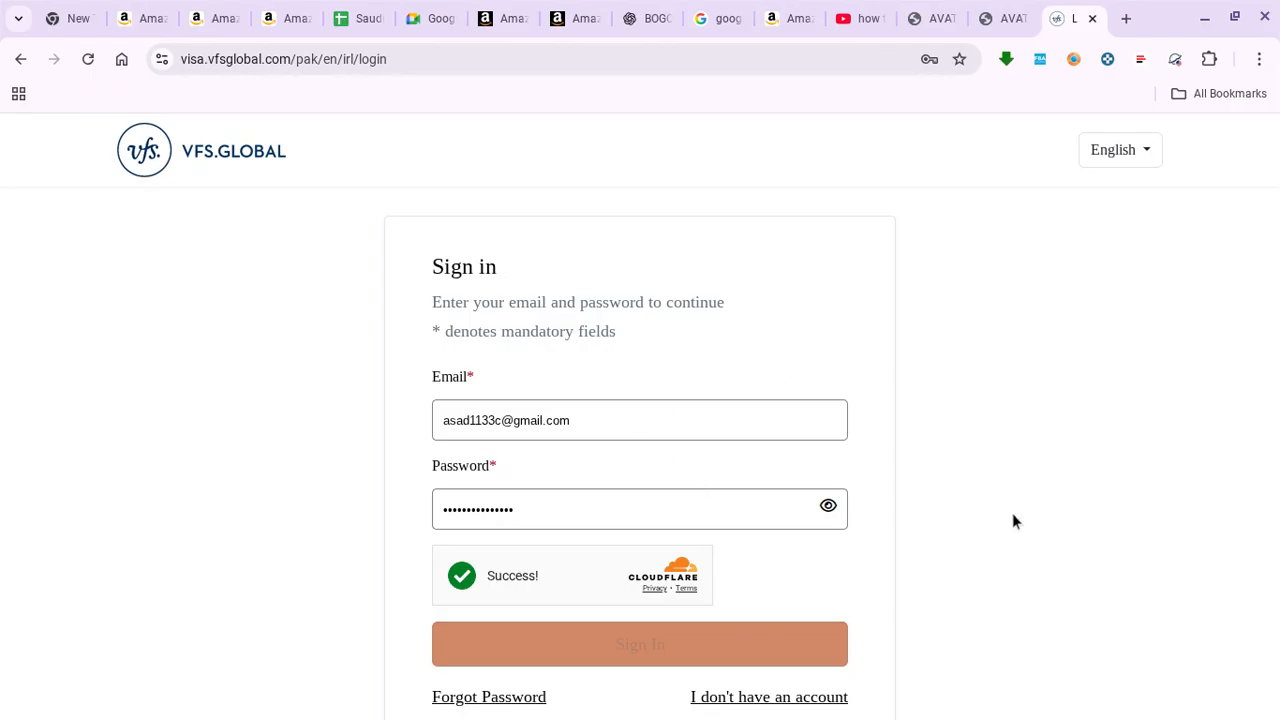
{"action": "scroll", "coordinate": [1012, 520], "scroll_direction": "down", "scroll_amount": 2}
{"action": "scroll", "coordinate": [1012, 520], "scroll_direction": "up", "scroll_amount": 2}
{"action": "scroll", "coordinate": [1012, 520], "scroll_direction": "up", "scroll_amount": 1}
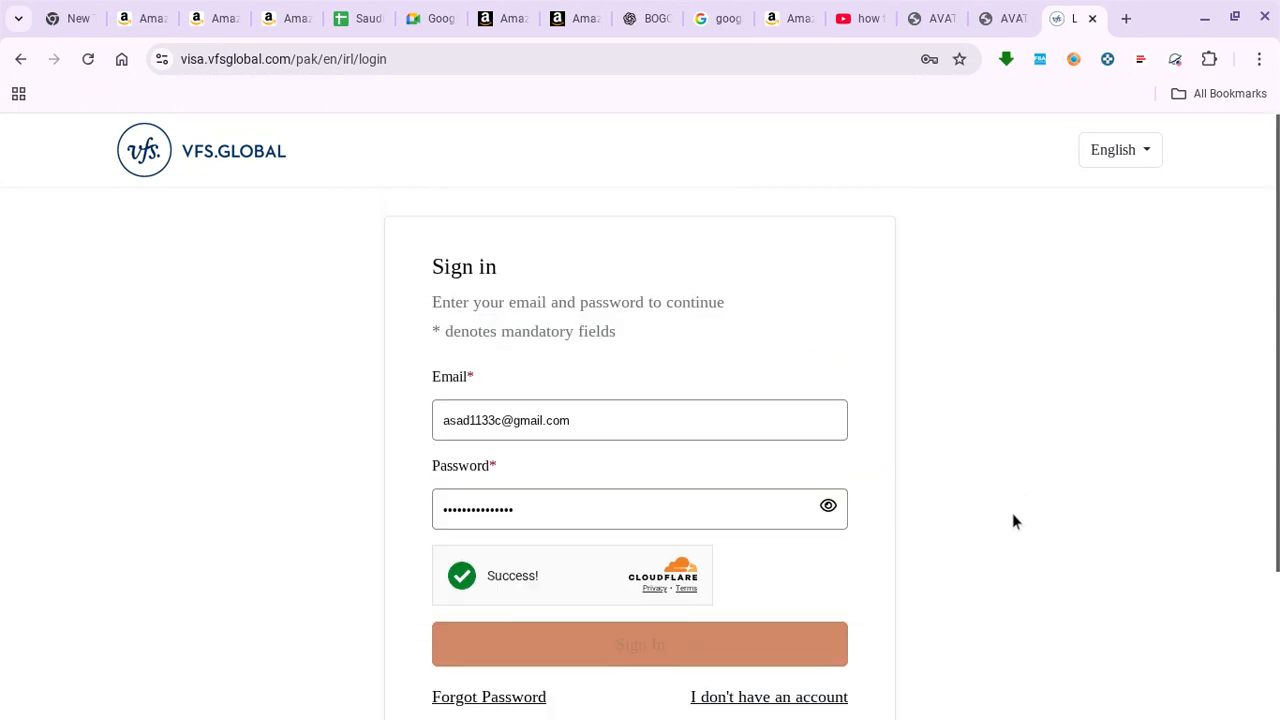